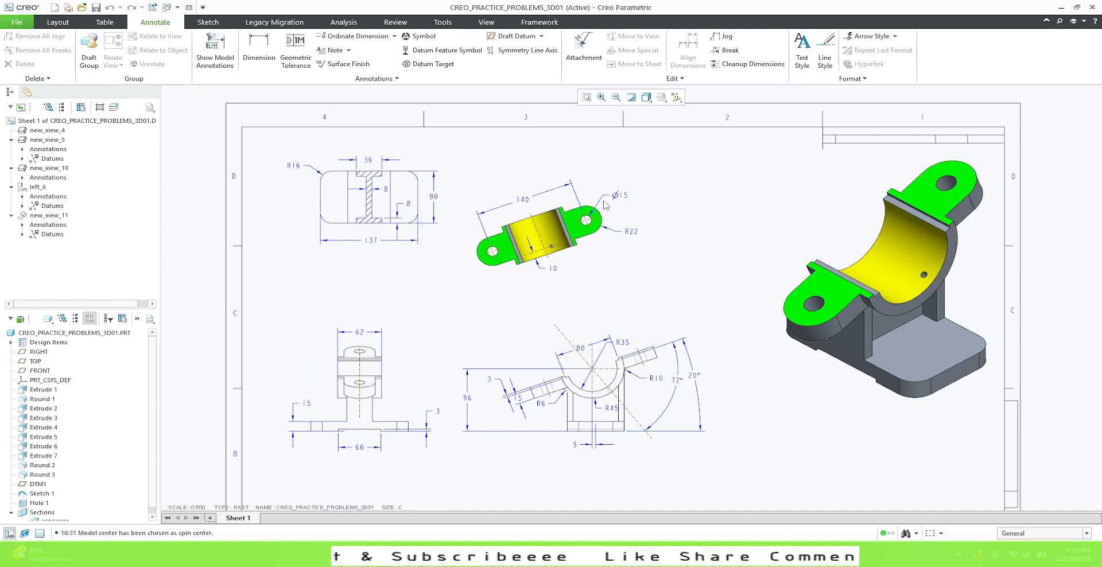
Step: Examine the dimensioned drawing's isometric view and the finished reference part model
left_click(785, 214)
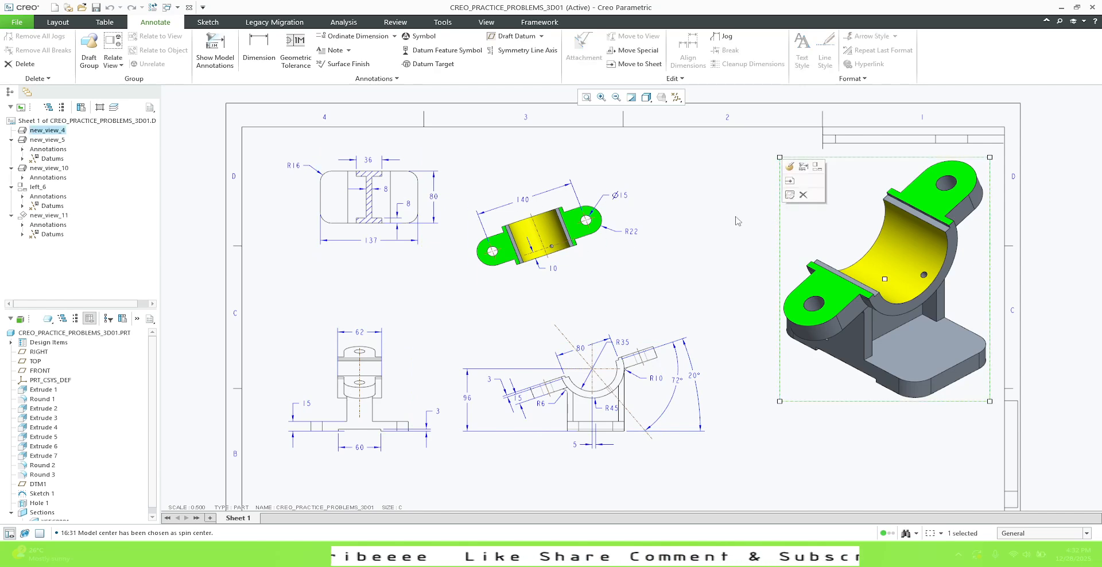
left_click(719, 188)
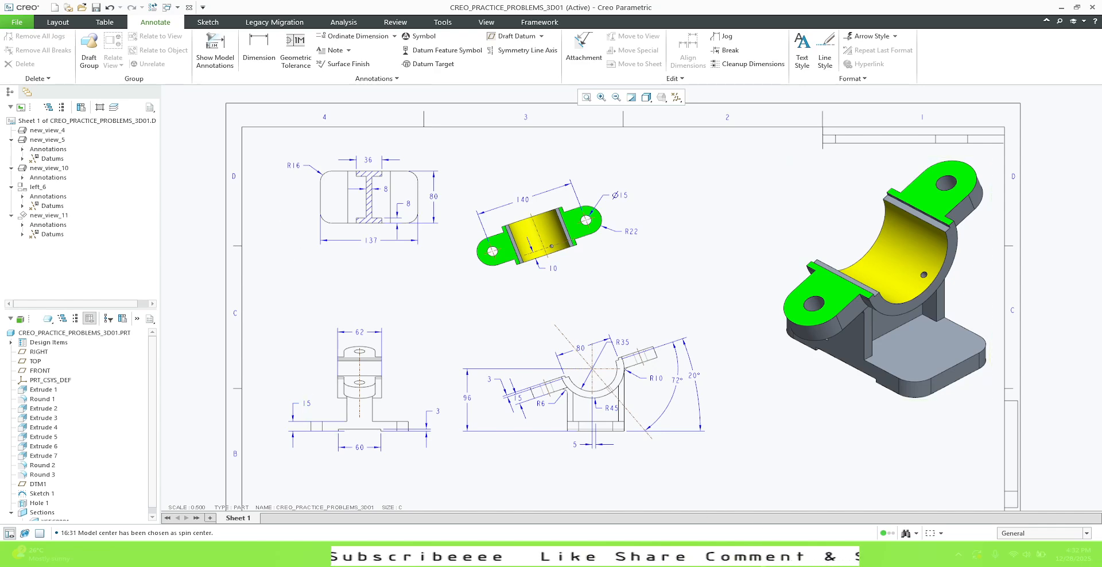
mouse_move(752, 556)
left_click(717, 502)
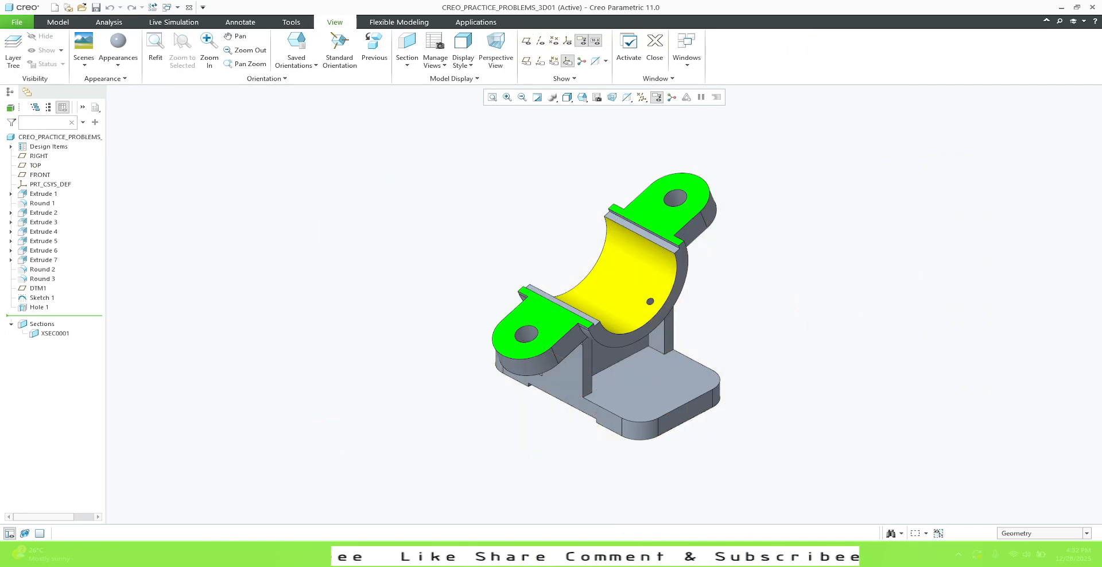
left_click(816, 501)
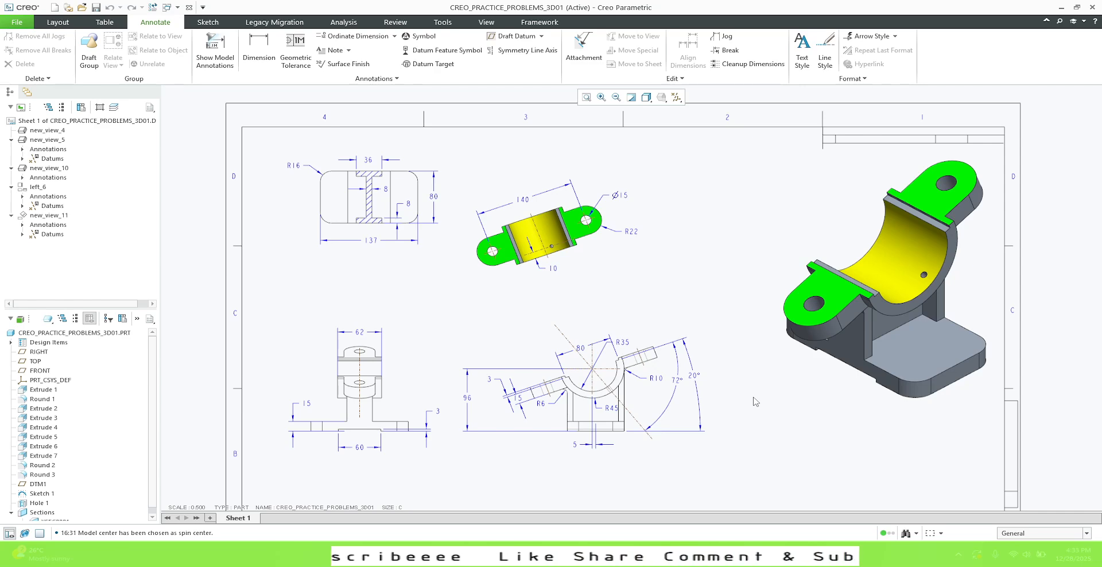
Step: Create a new solid part from the default template and turn on the datum plane display
left_click(17, 22)
left_click(31, 42)
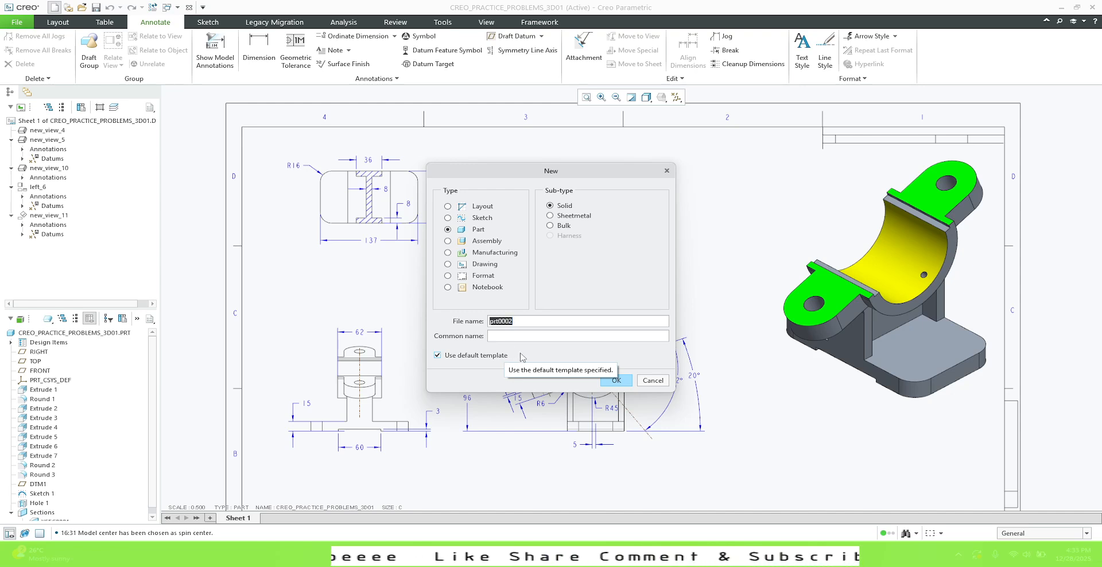
left_click(622, 378)
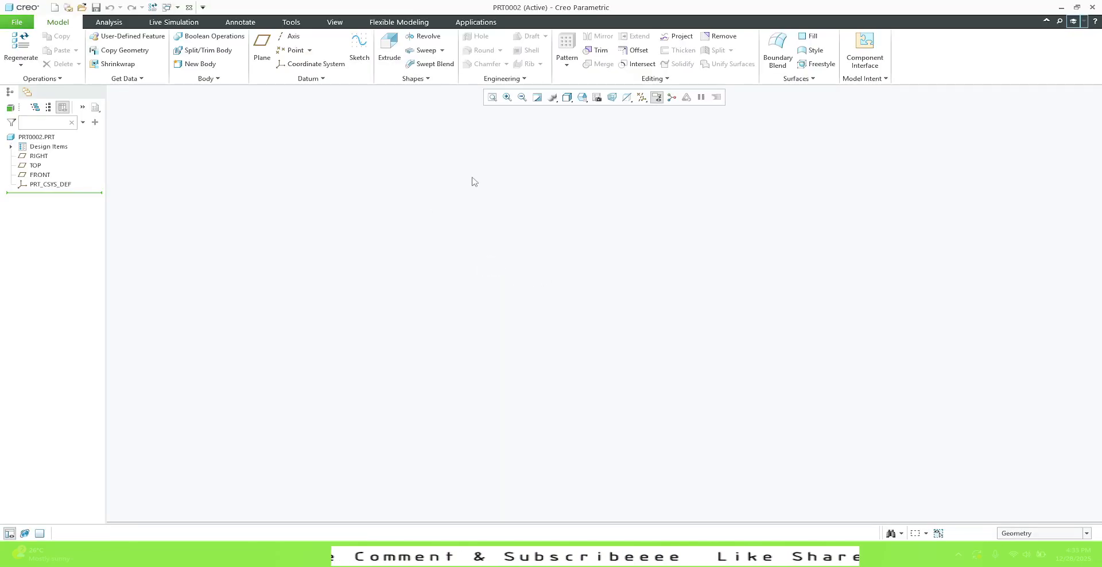
left_click(642, 97)
left_click(642, 156)
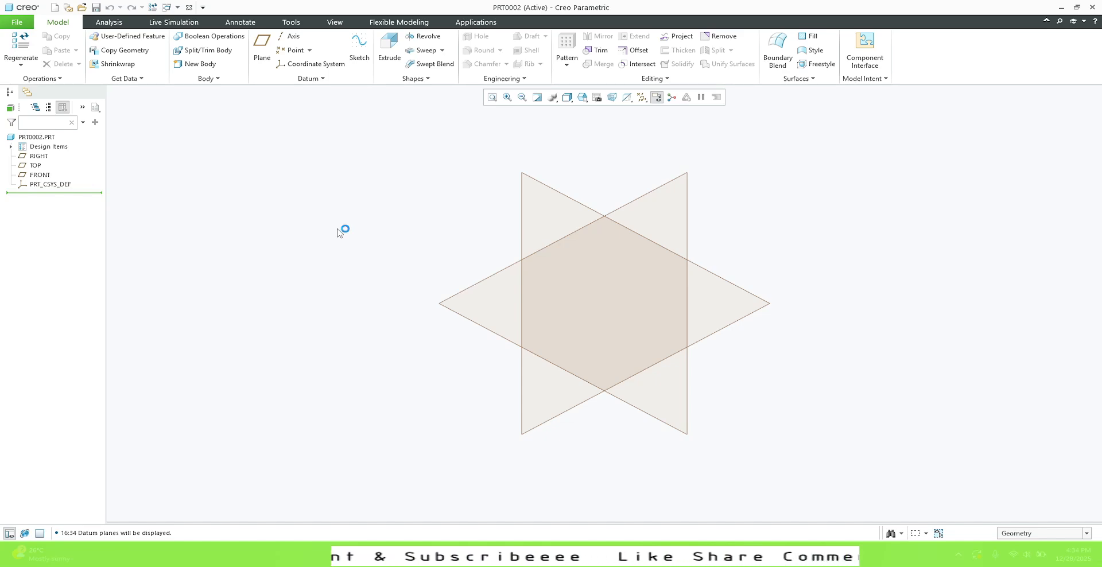
Step: Start an Extrude on the TOP plane and sketch a center rectangle about 333 by 139 centred on the origin
left_click(711, 277)
left_click(731, 241)
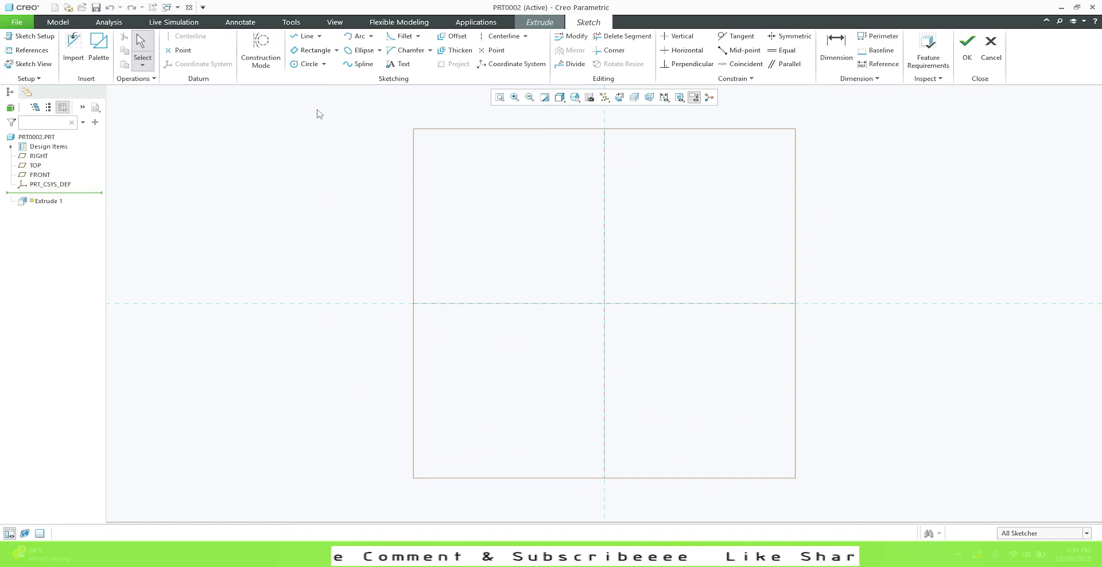
left_click(337, 50)
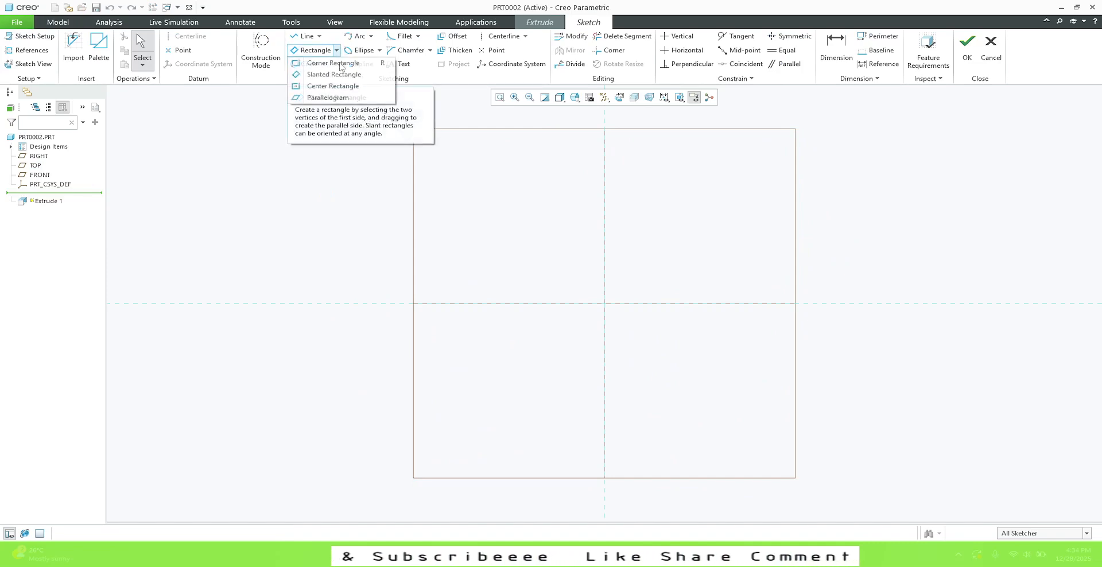
left_click(331, 86)
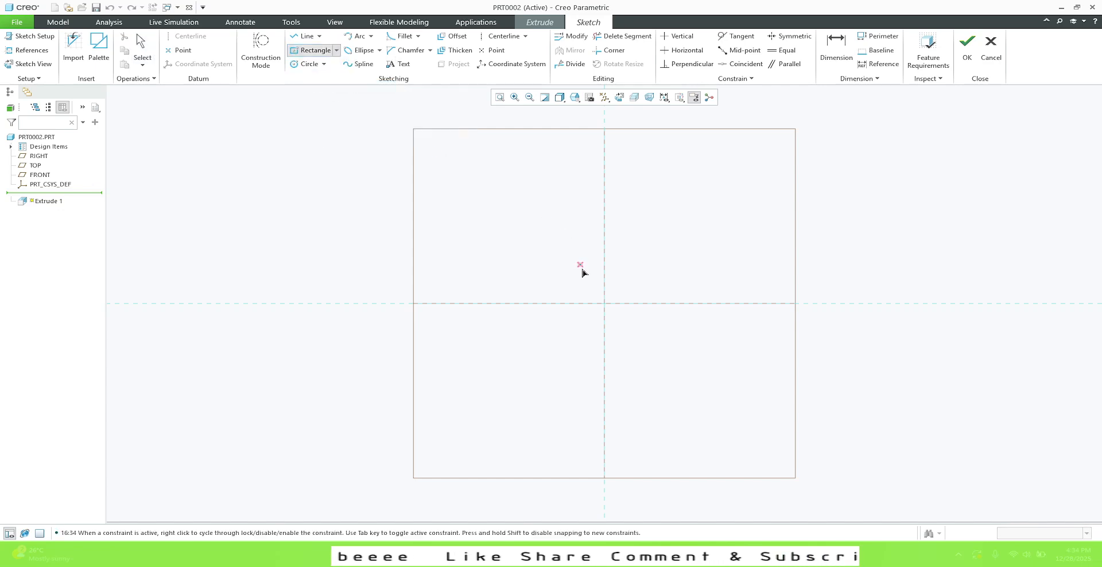
left_click(604, 303)
left_click(729, 256)
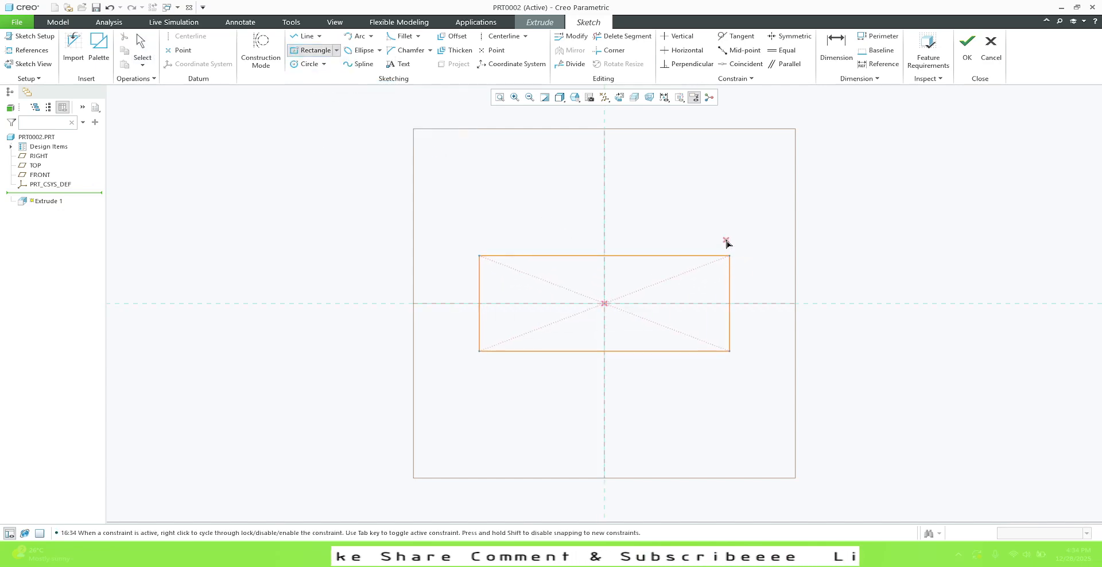
middle_click(715, 241)
Step: Set the rectangle's width to 137 and its height to 80, and finish the sketch
double_click(571, 240)
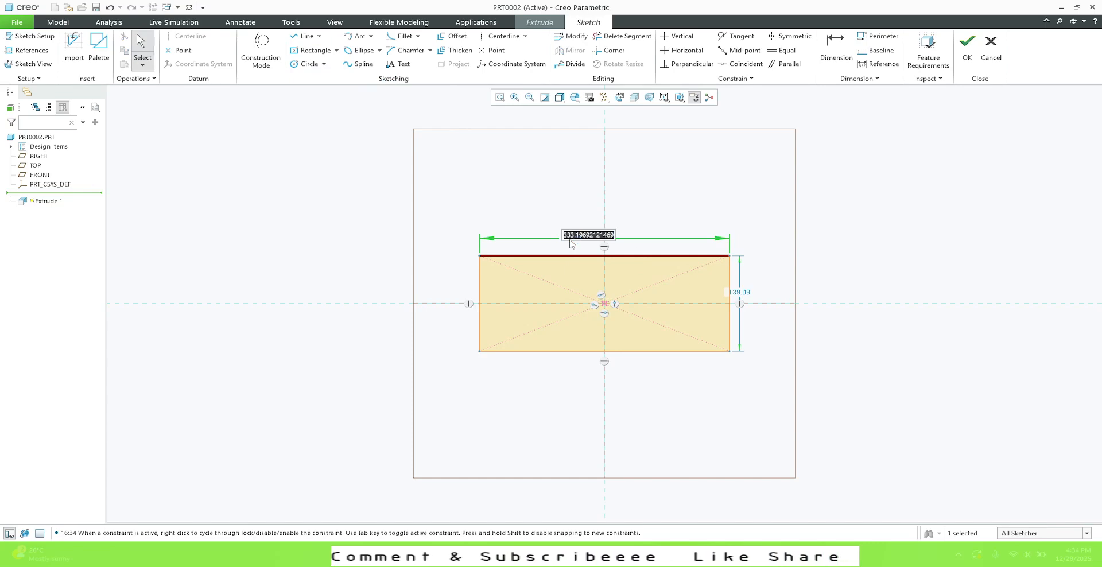
type("137")
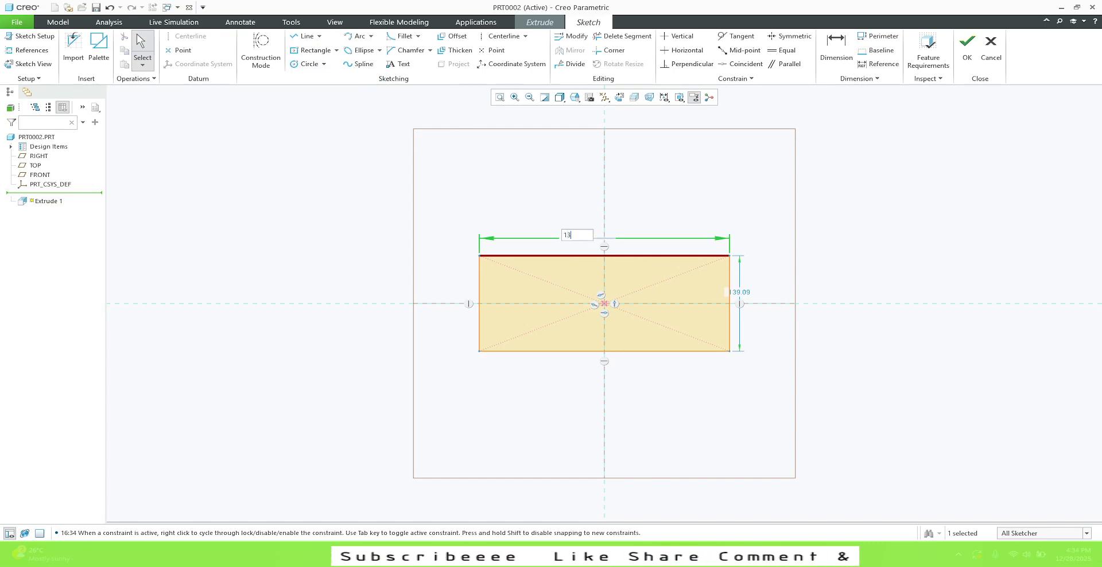
key("Return")
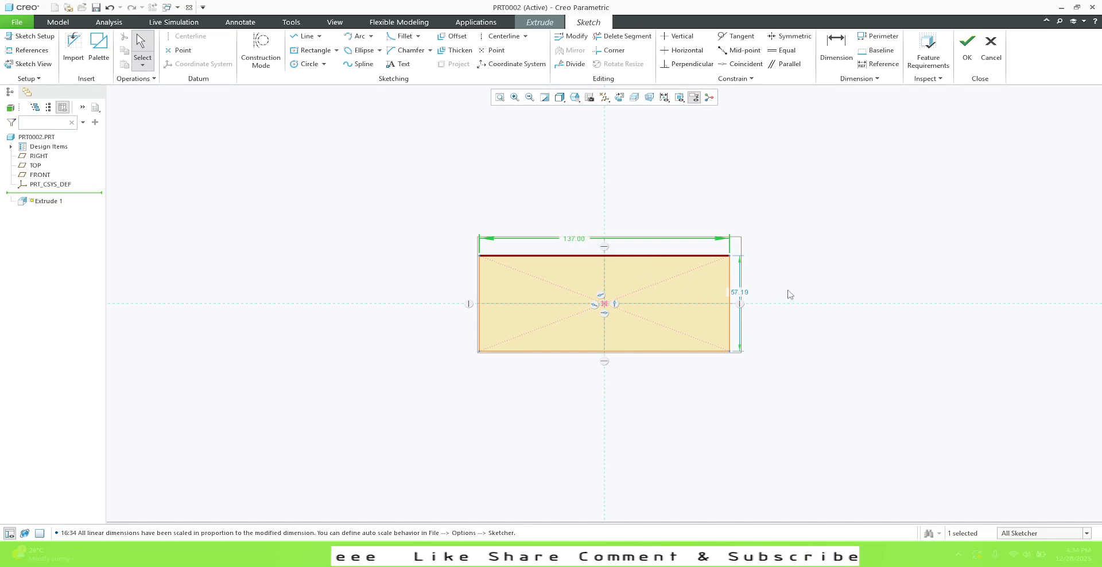
double_click(740, 294)
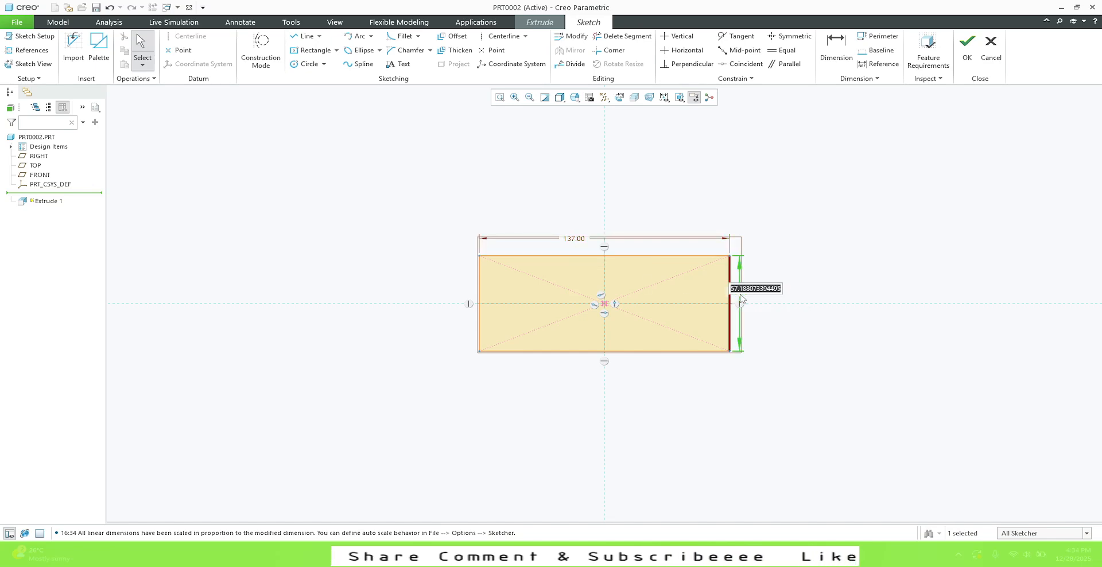
type("80")
key("Return")
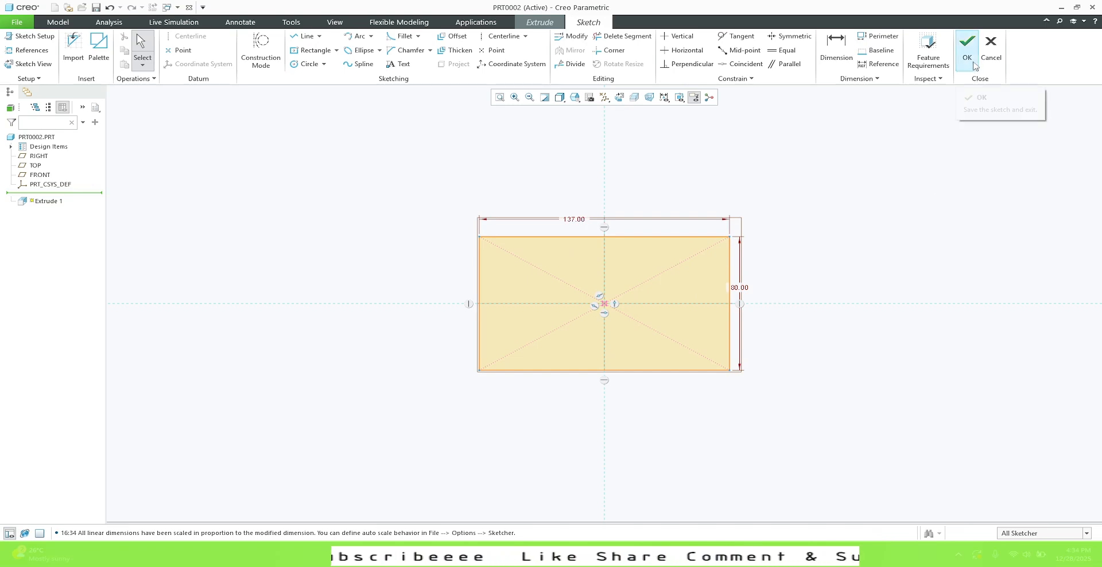
left_click(974, 64)
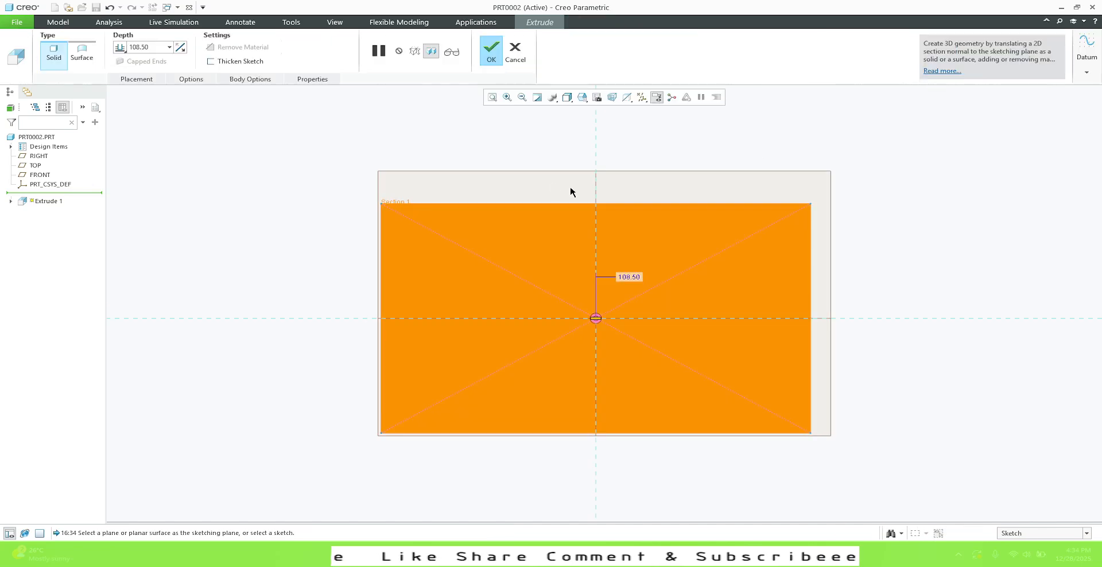
Step: Extrude the rectangle to a depth of 15 as the solid base plate
left_click(582, 98)
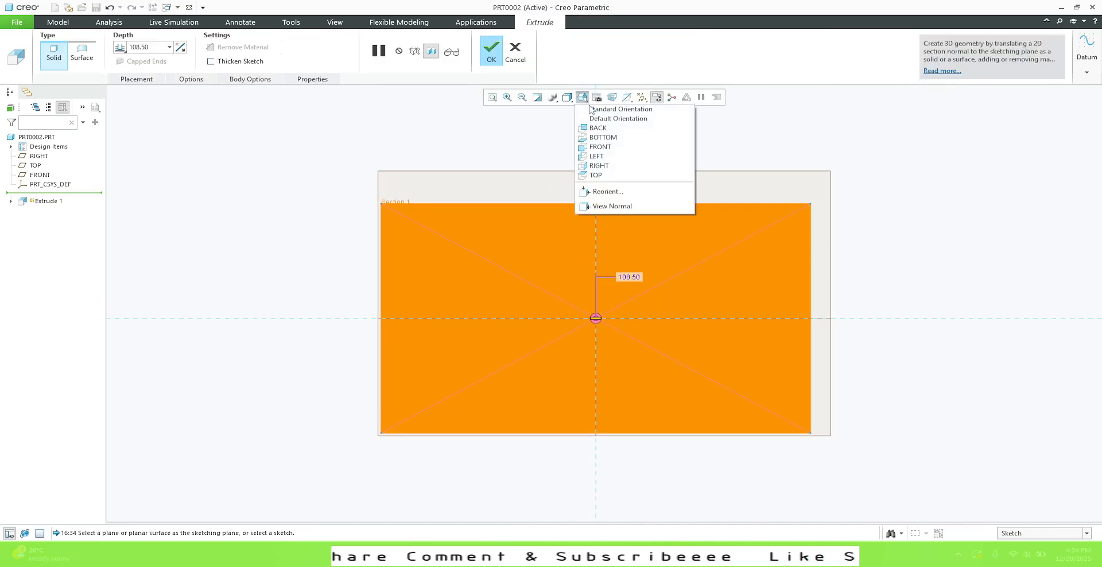
left_click(593, 111)
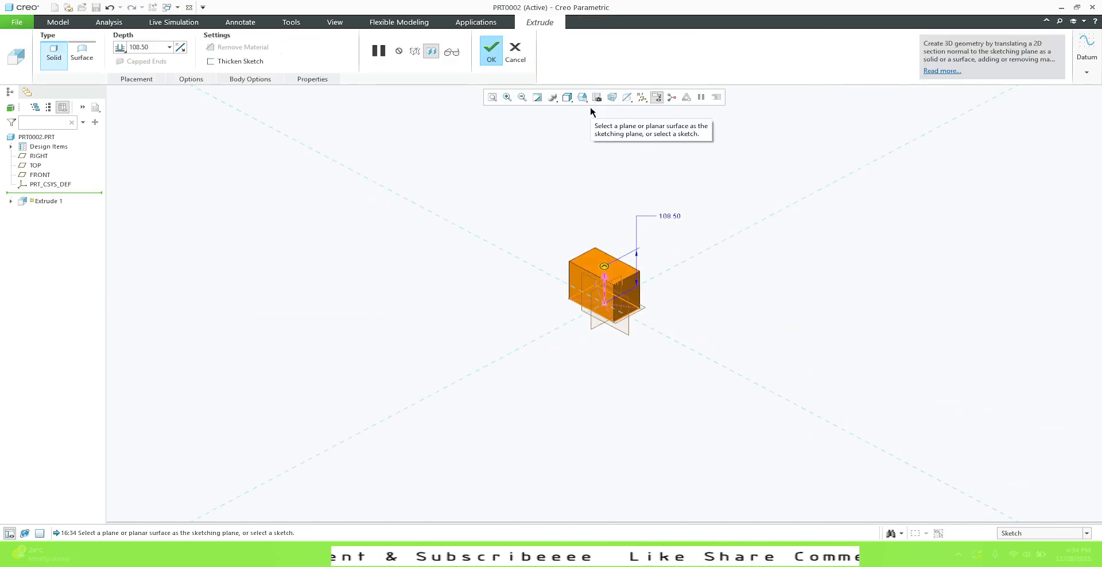
double_click(151, 48)
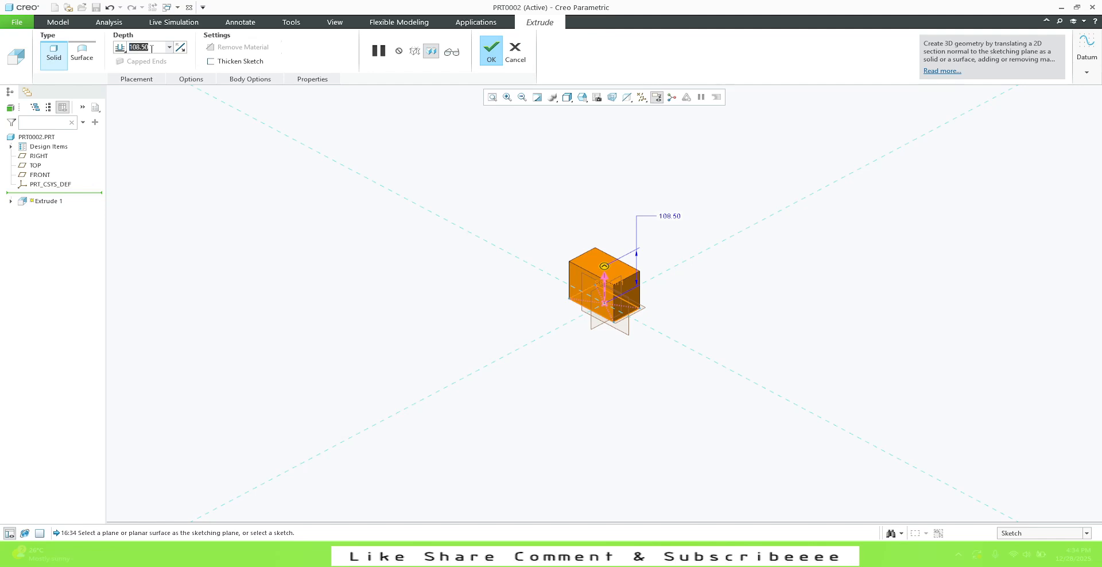
type("15")
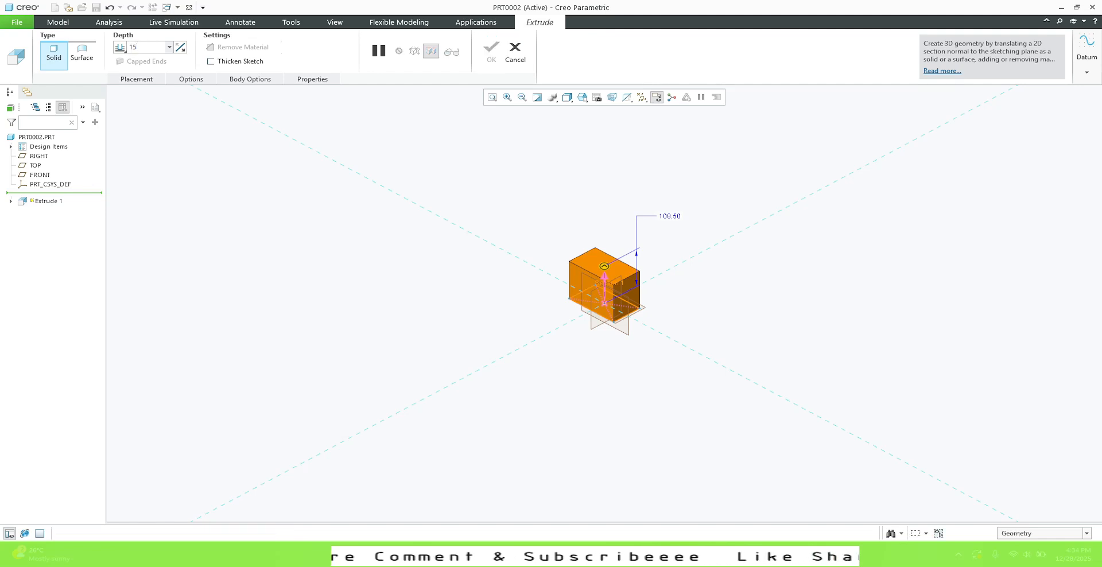
key("Return")
left_click(494, 57)
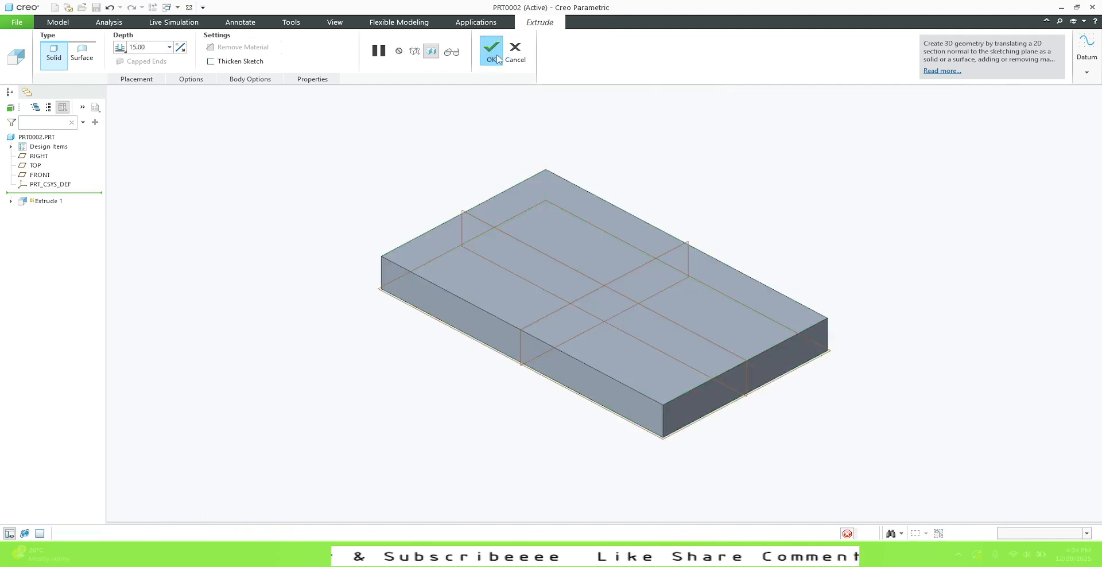
Step: Round the base plate's four vertical corner edges with a radius of 16
left_click_drag(457, 167, 324, 222)
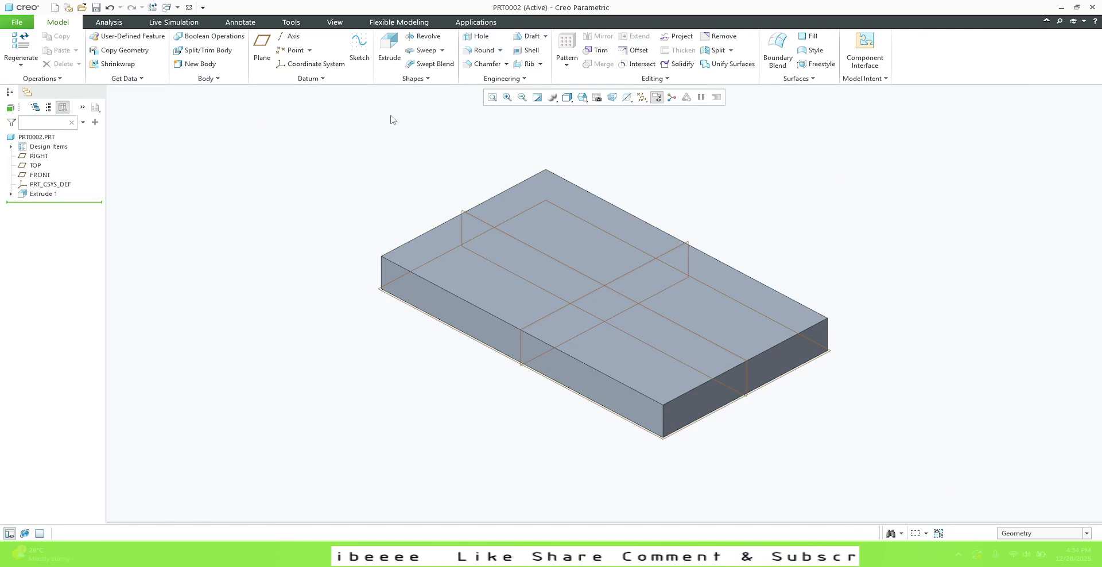
left_click(481, 50)
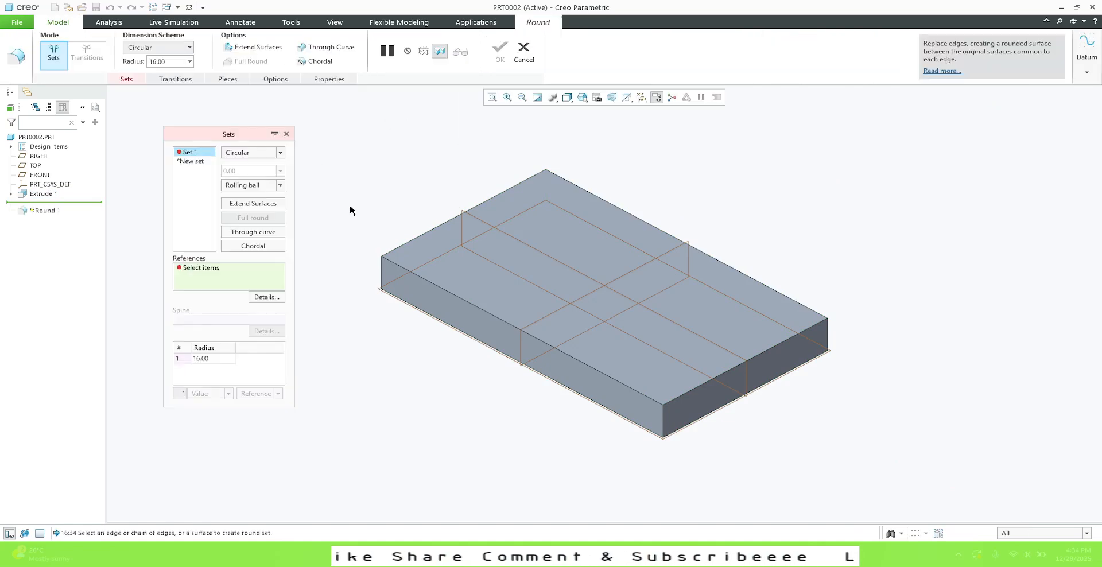
left_click(383, 270)
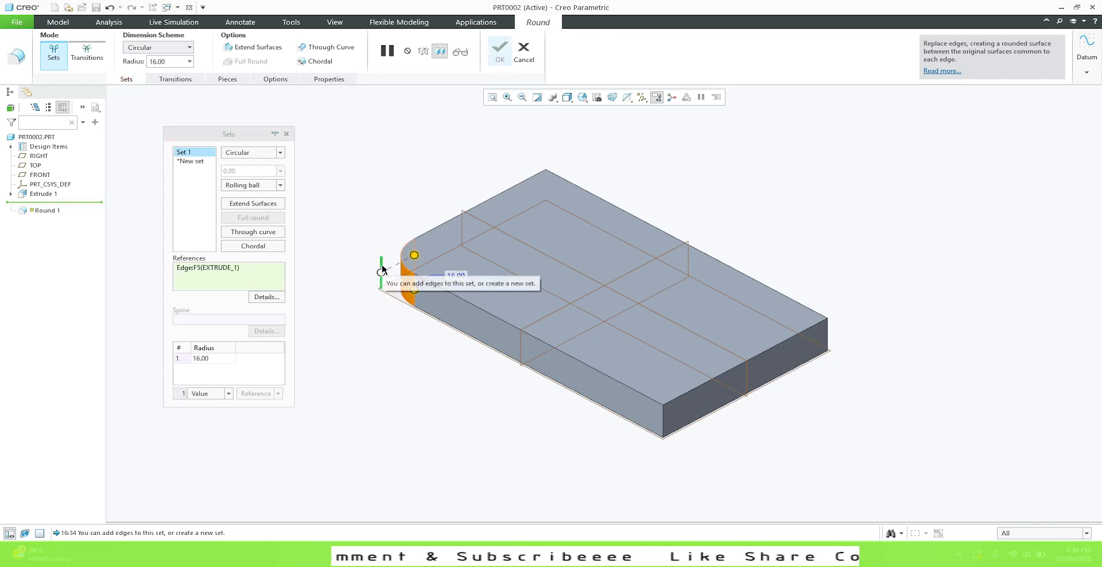
left_click(546, 179, "ctrl")
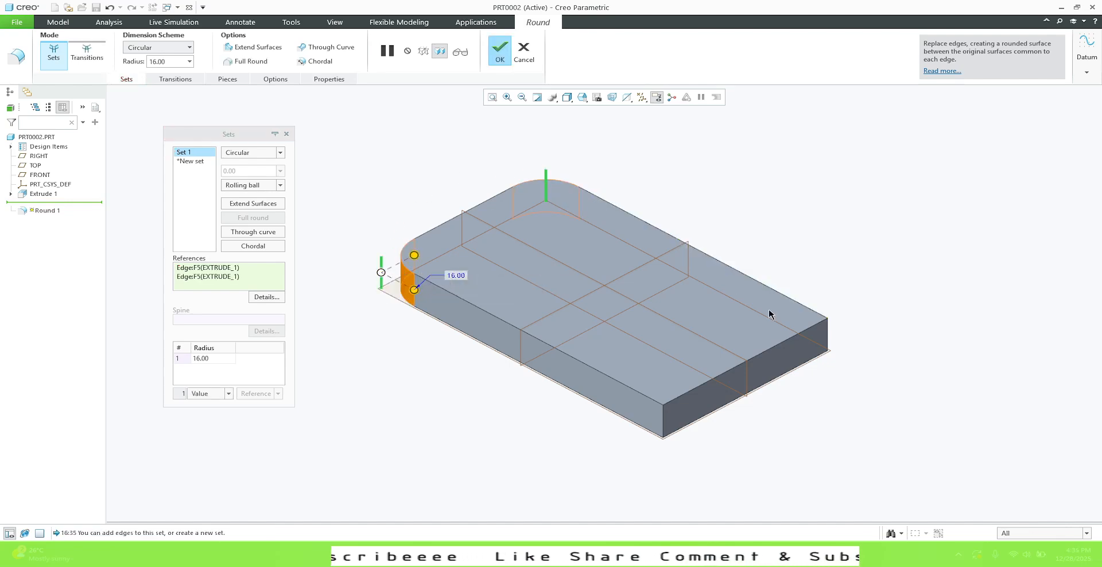
left_click(829, 333, "ctrl")
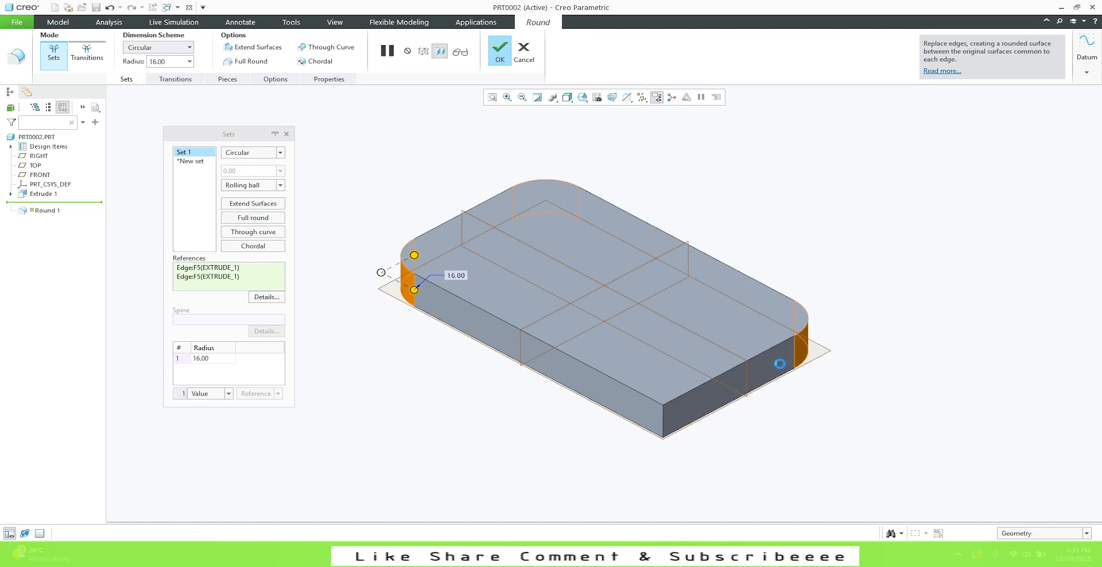
left_click(664, 418, "ctrl")
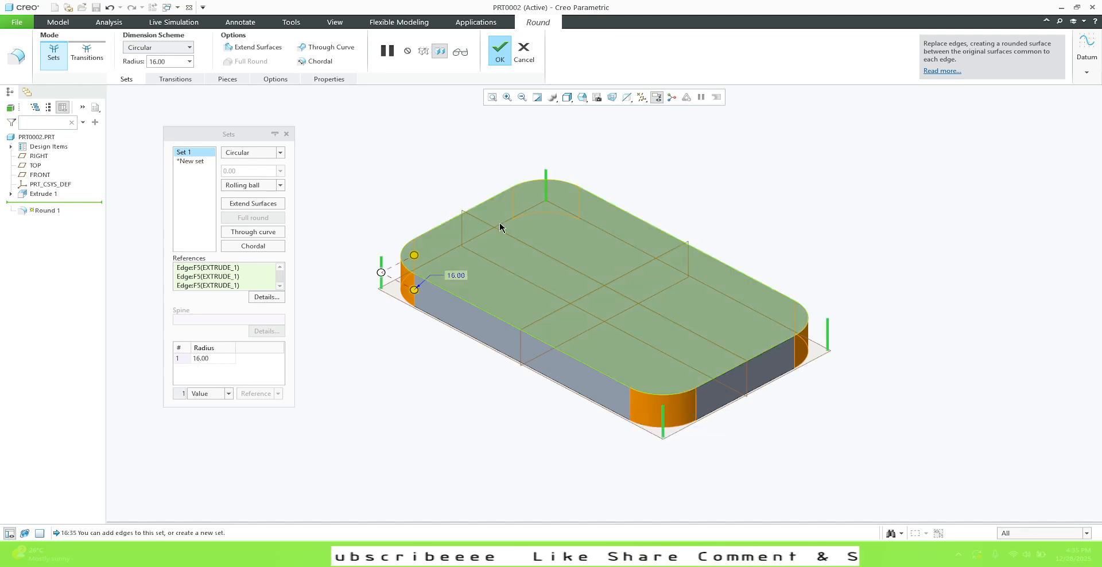
left_click(500, 53)
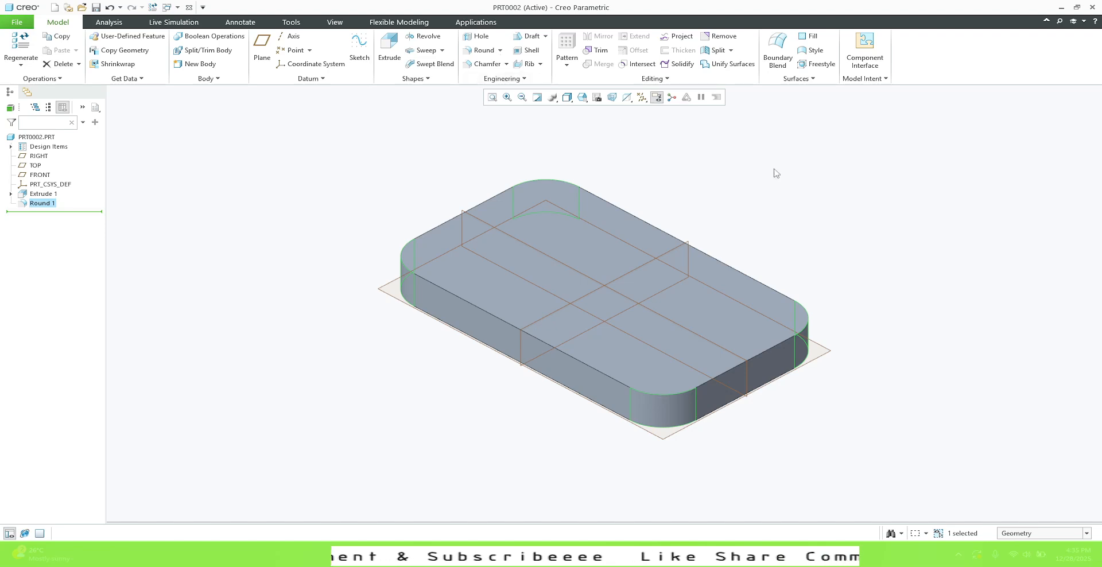
left_click(819, 224)
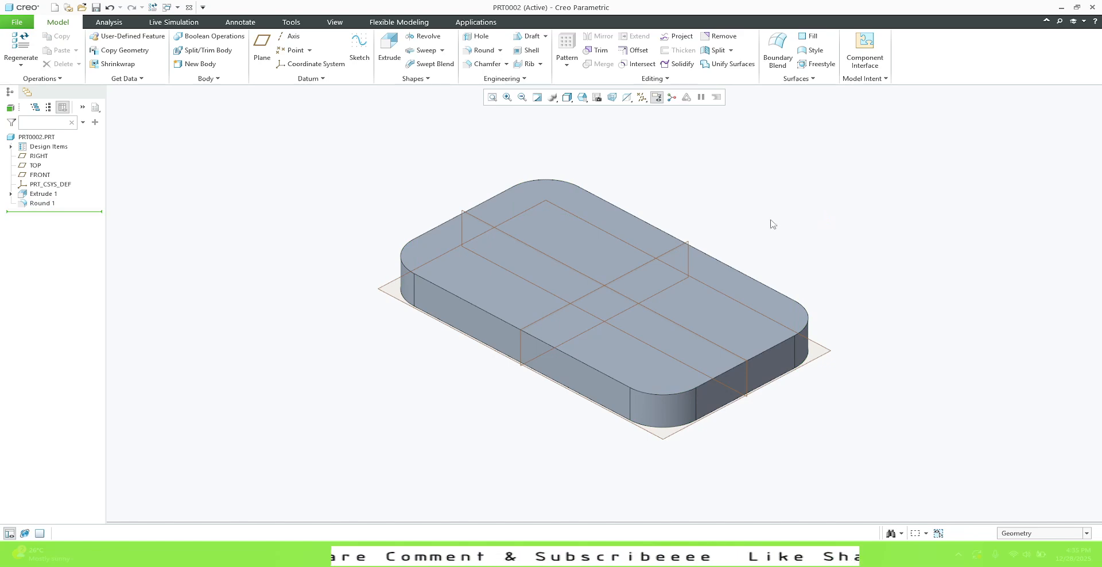
Step: Start an Extrude sketch on the RIGHT plane and draw a circle centred about 51 above the base and 11 left of the vertical reference
left_click(672, 250)
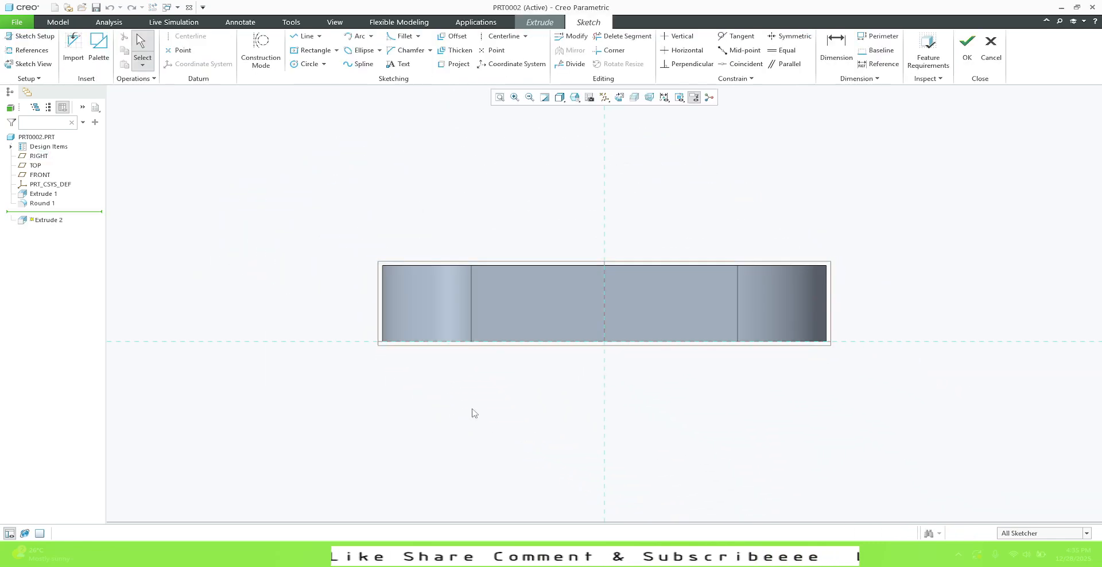
left_click(303, 64)
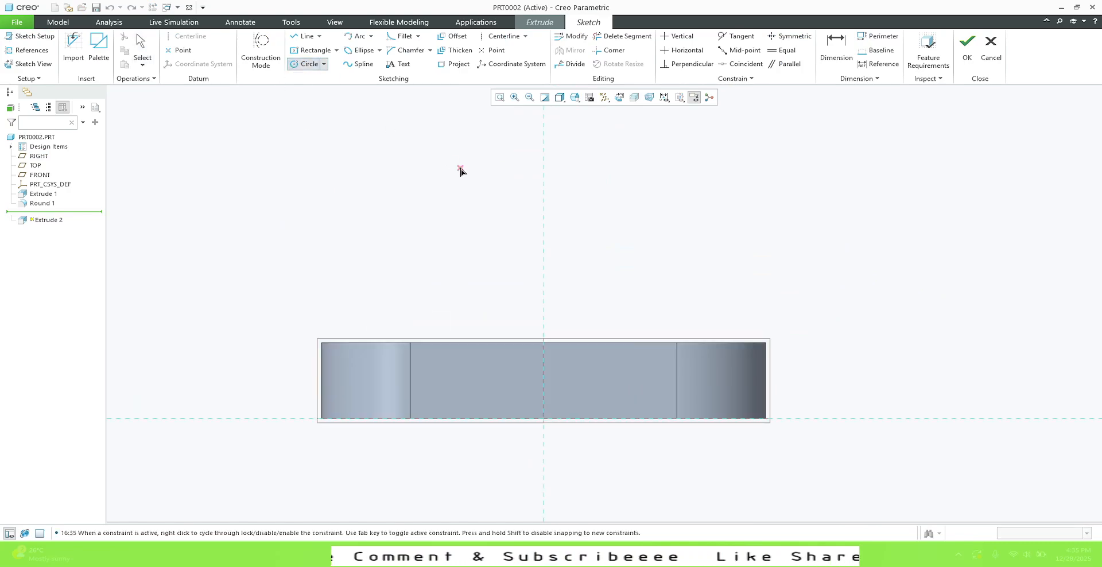
left_click(483, 163)
left_click(601, 204)
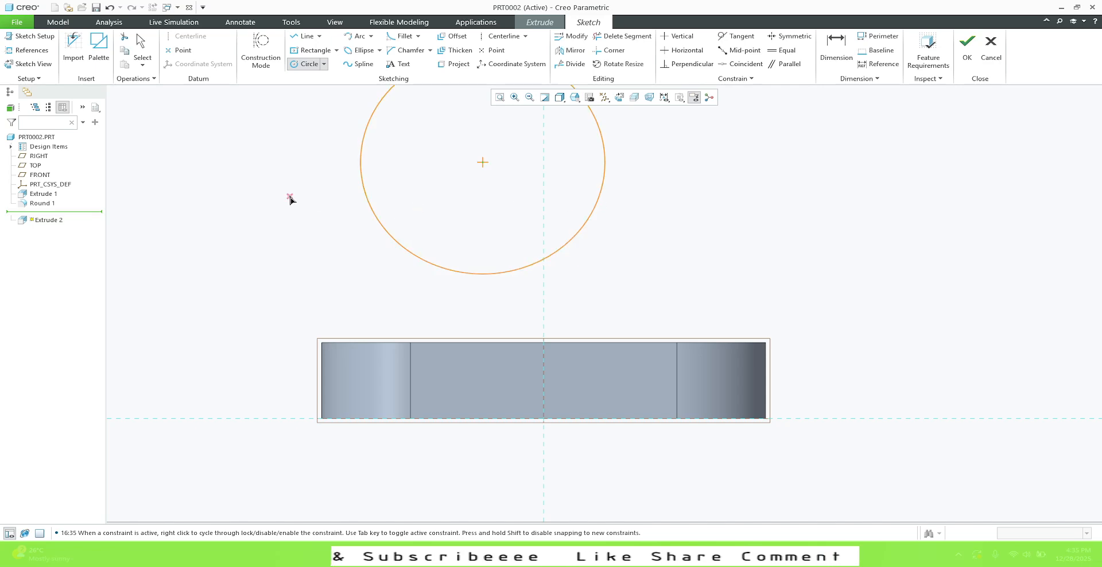
middle_click(269, 243)
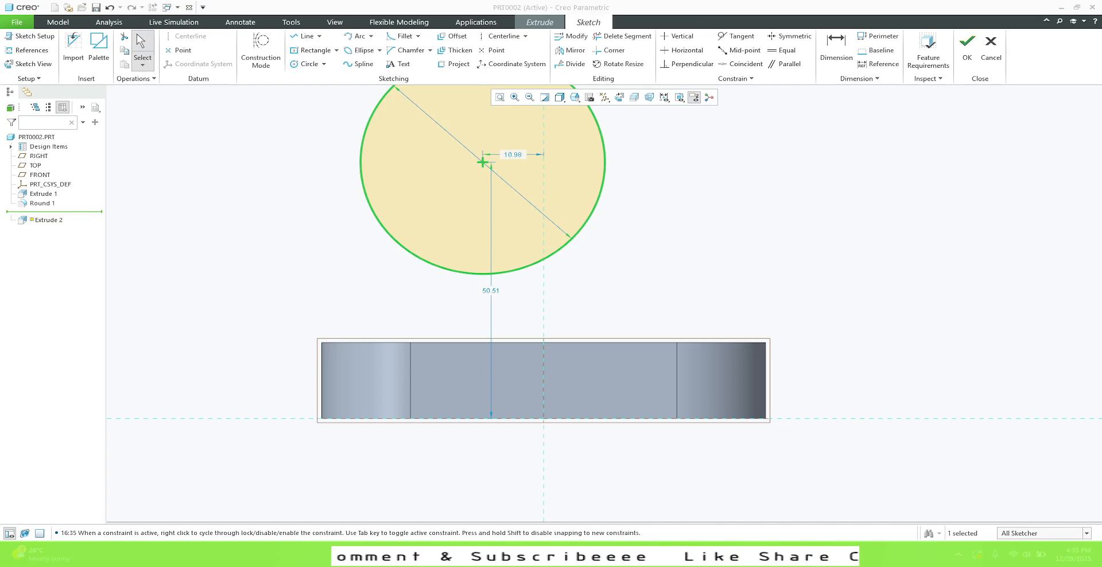
Step: Consult the drawing and set the circle centre's horizontal offset from the vertical reference to 5
left_click(789, 505)
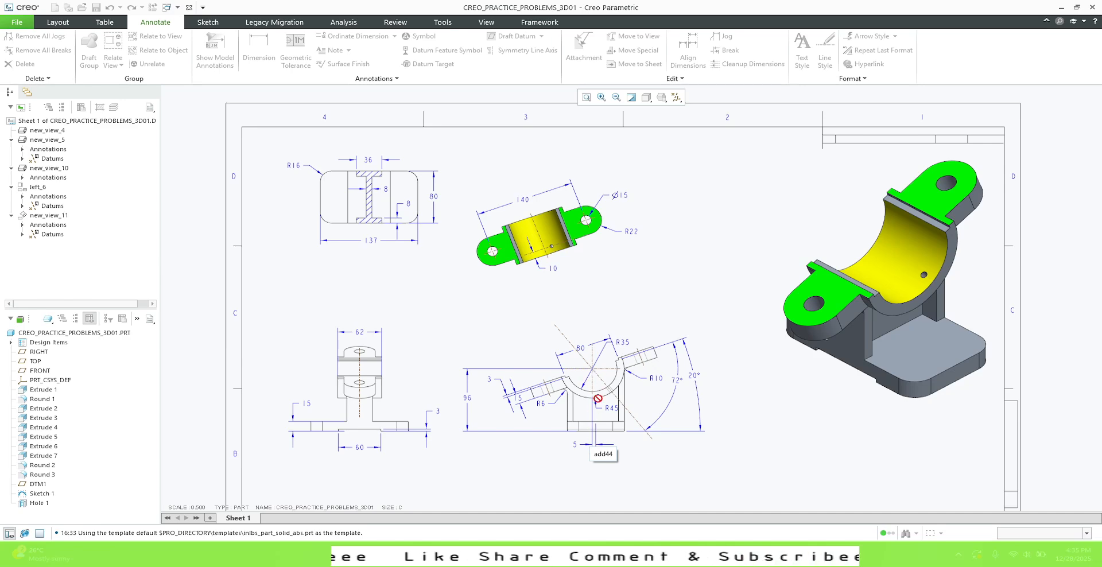
left_click(755, 554)
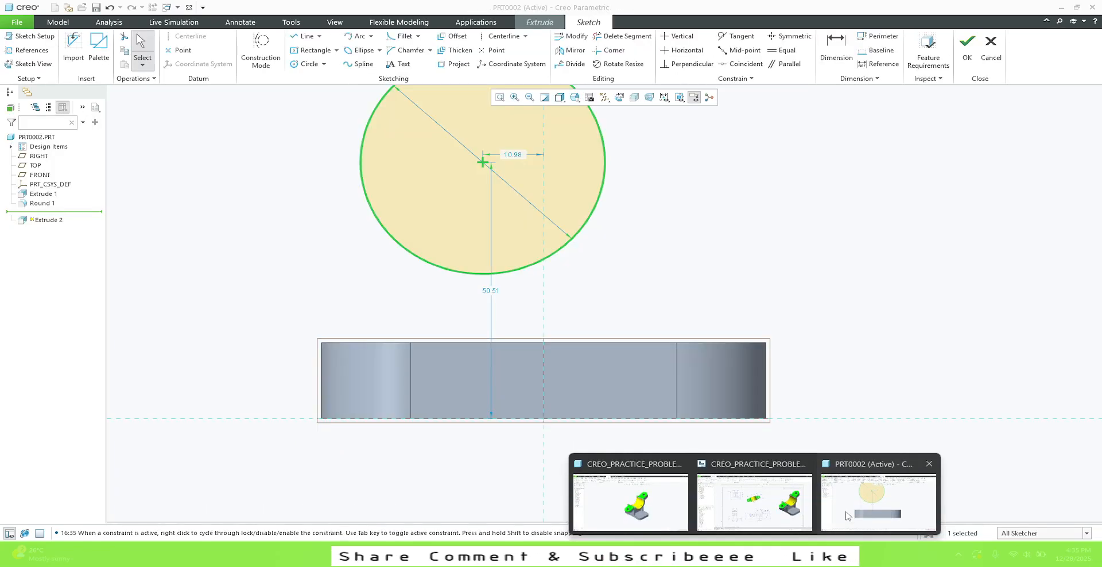
left_click(847, 516)
left_click_drag(518, 156, 589, 452)
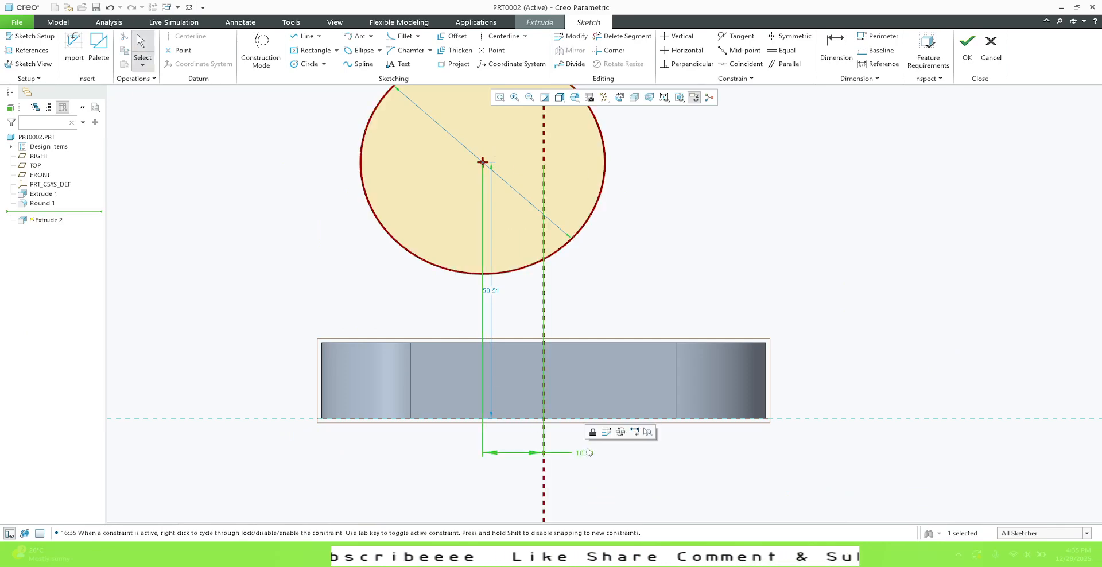
left_click(675, 376)
left_click(572, 452)
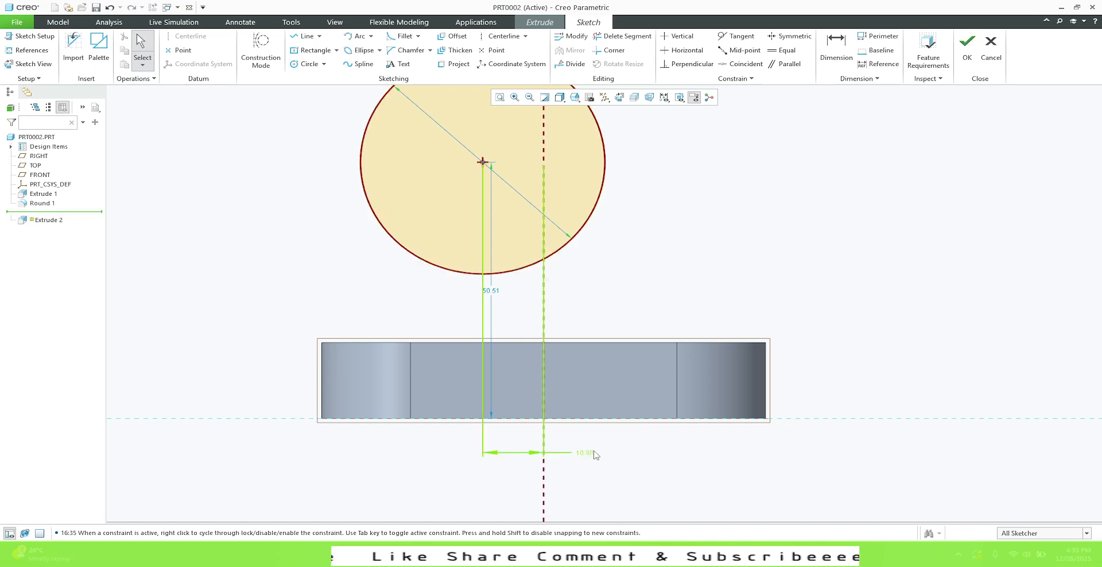
double_click(574, 452)
type("5")
key("Return")
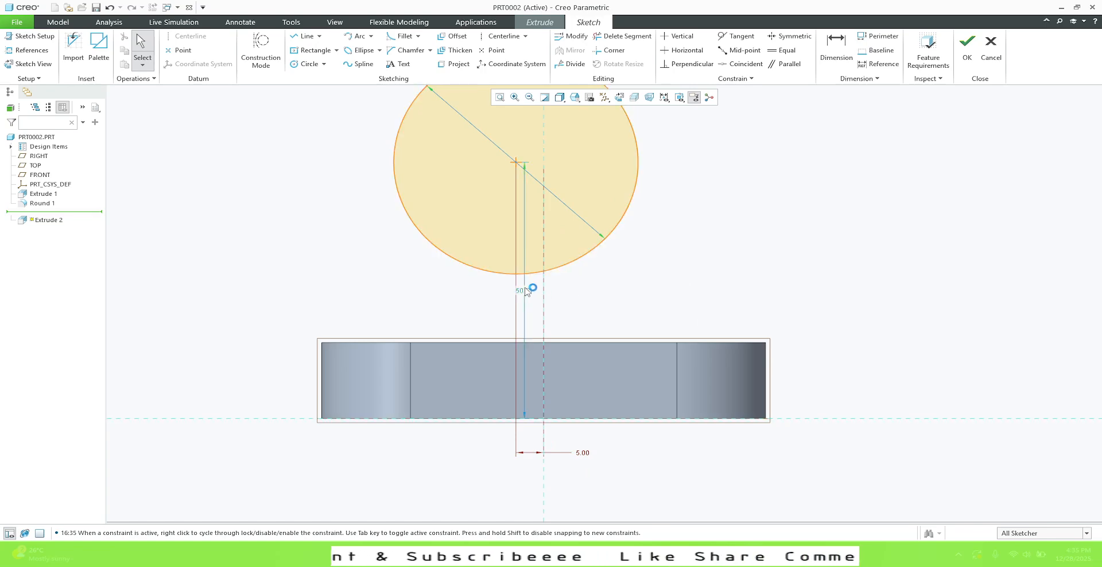
Step: Set the circle centre's height above the base's bottom reference to 96, with the dimension placed clear of the circle
left_click_drag(524, 289, 270, 307)
double_click(270, 306)
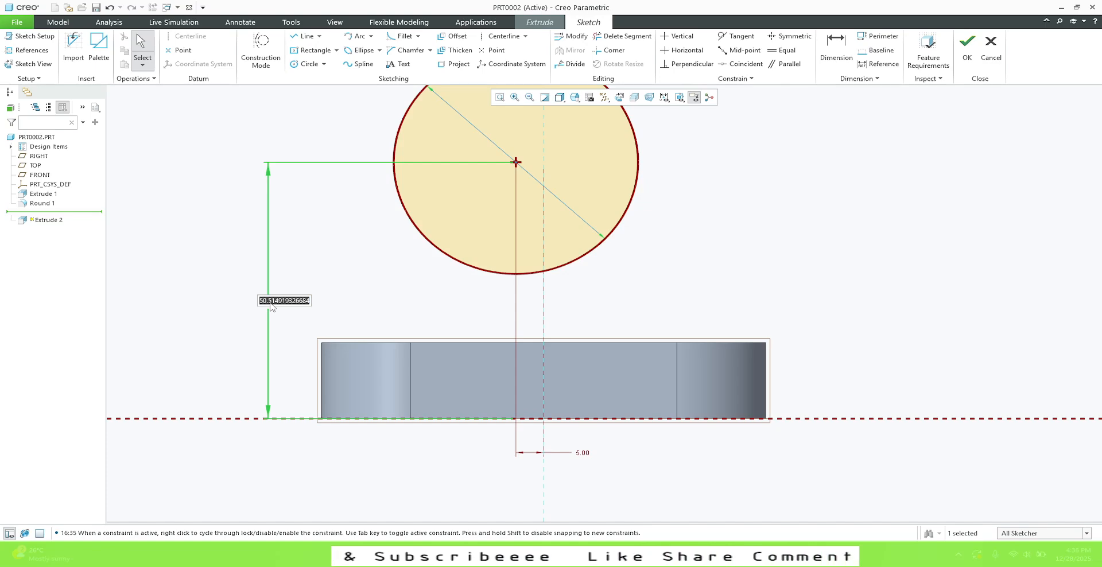
type("96")
key("Return")
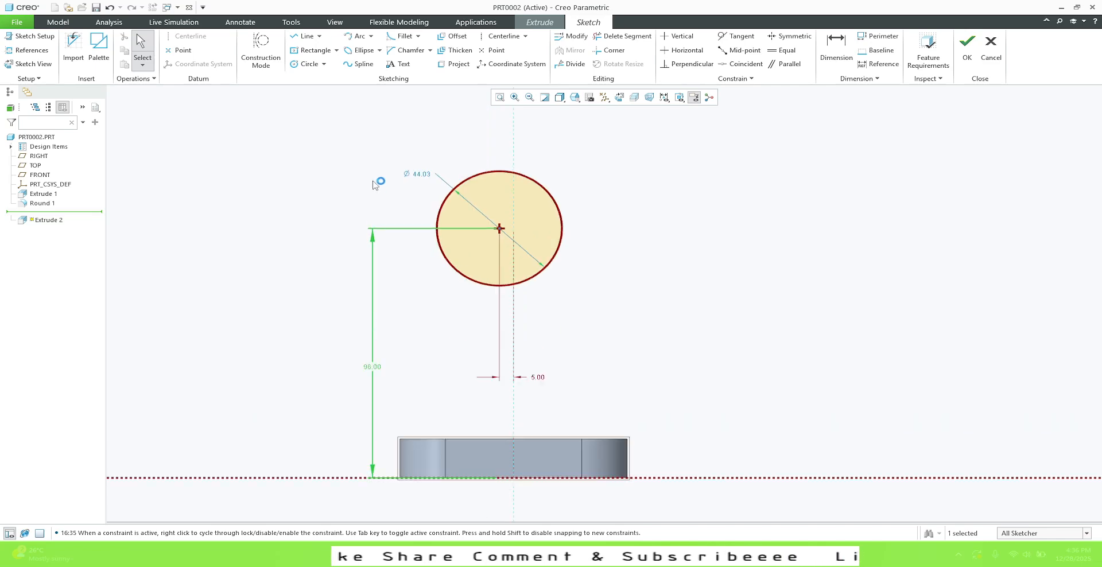
Step: Convert the circle's diameter dimension to a radius and set it to 45
left_click(423, 175)
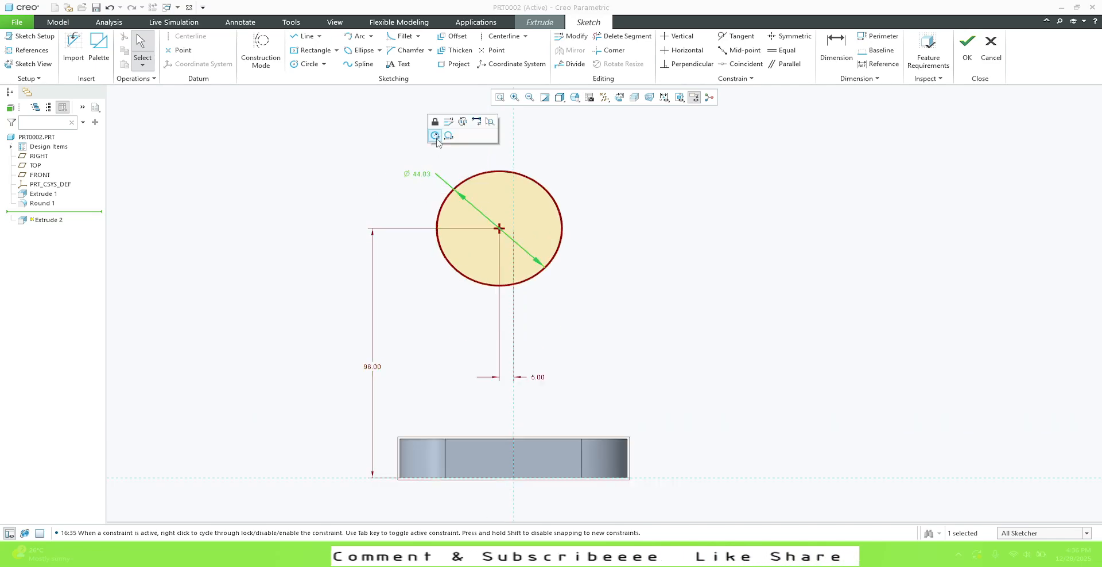
left_click(435, 136)
type("45")
key("Return")
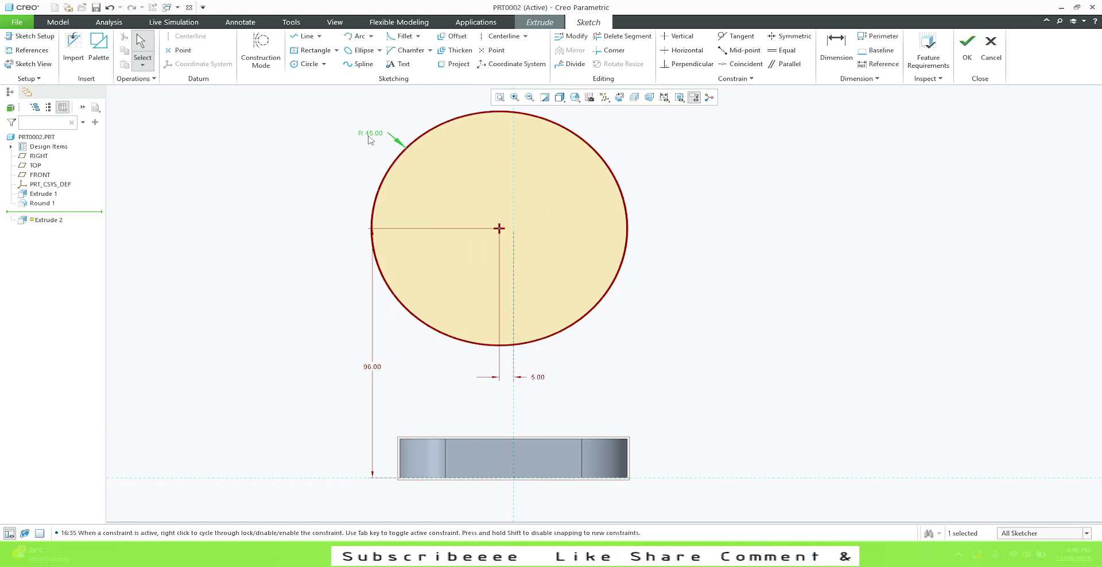
left_click(780, 297)
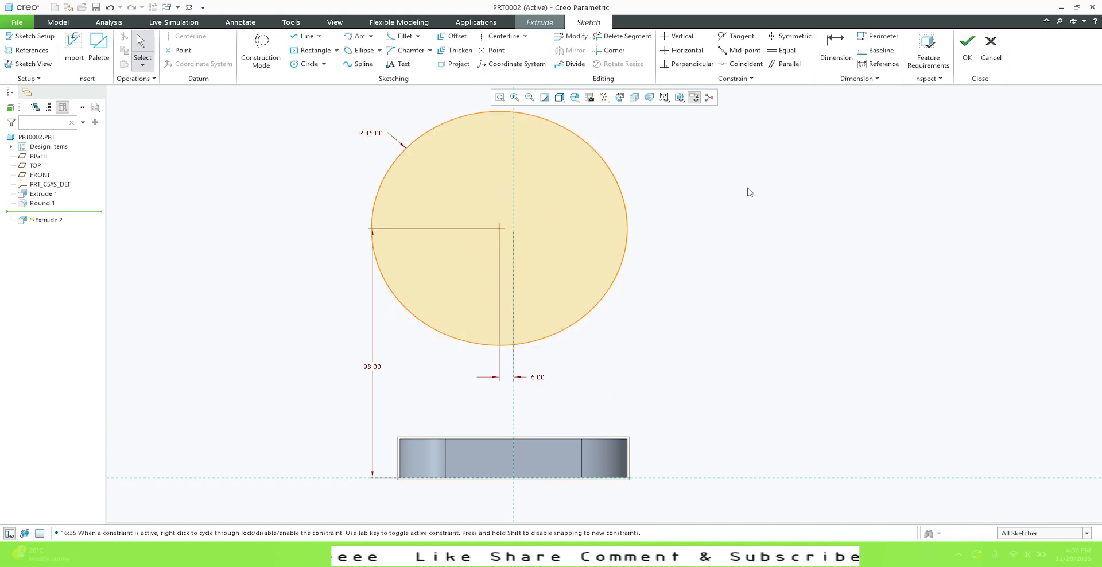
Step: Draw an inclined centerline through the circle's centre, rising to the right
left_click(504, 35)
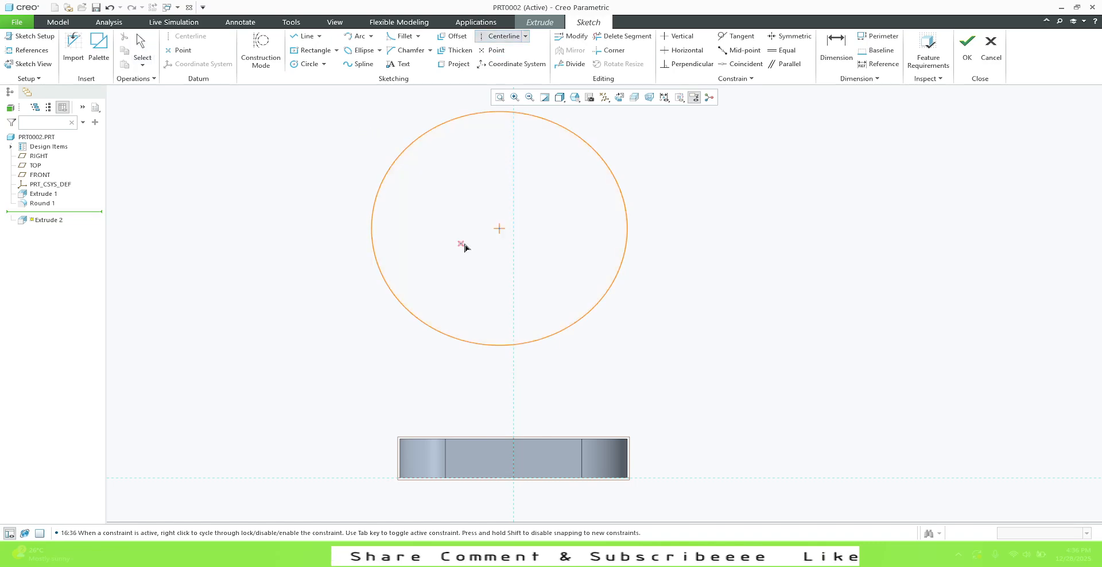
left_click(498, 230)
left_click(687, 154)
middle_click(793, 209)
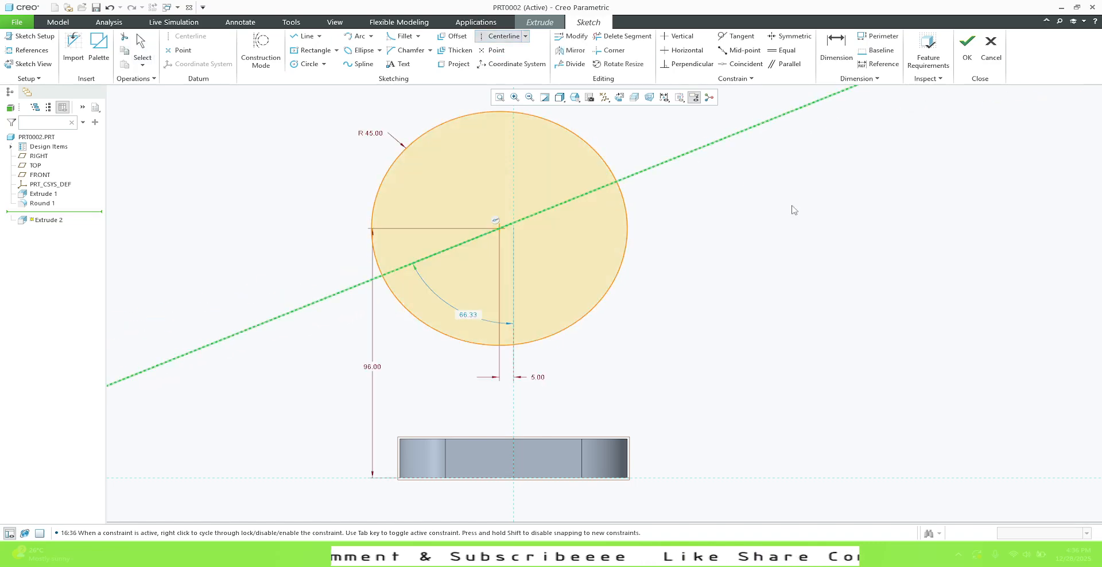
Step: Consult the drawing and dimension the angle between the centerline and the horizontal reference as 20 degrees, placed clear of the circle
left_click(755, 555)
left_click(753, 501)
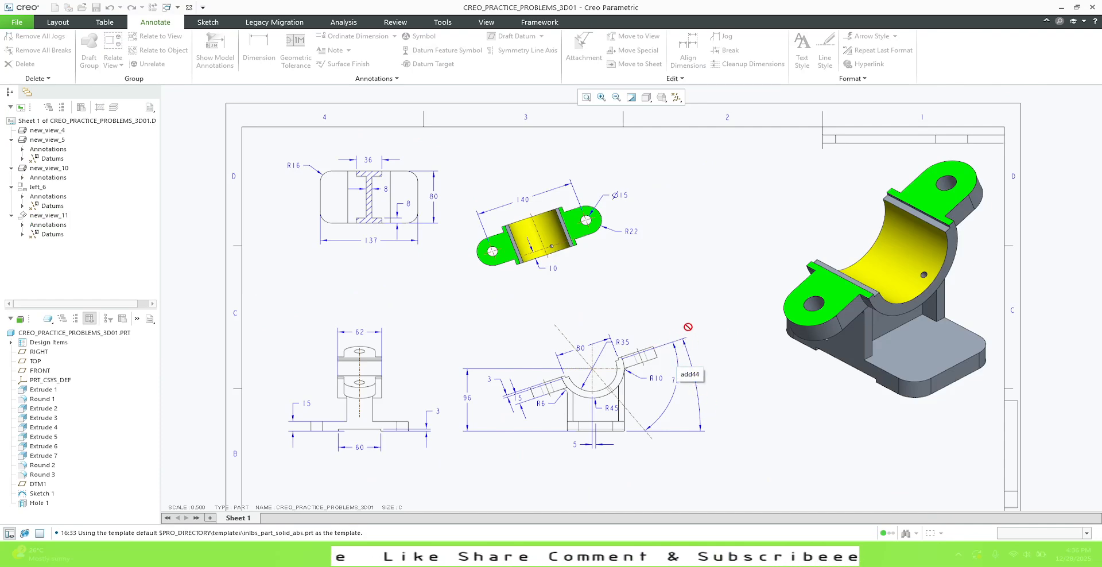
left_click(755, 555)
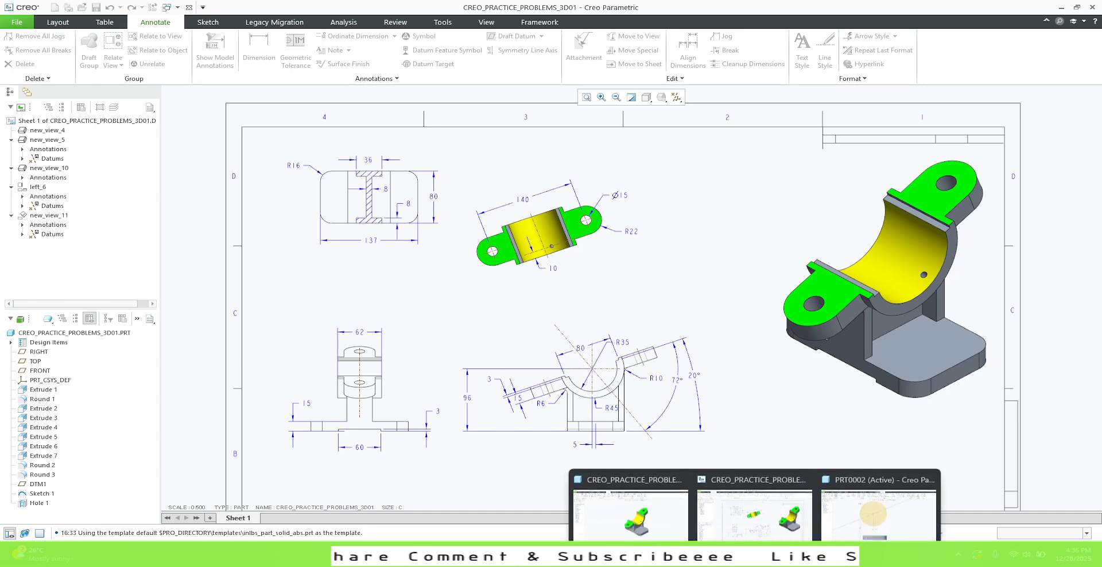
left_click(866, 489)
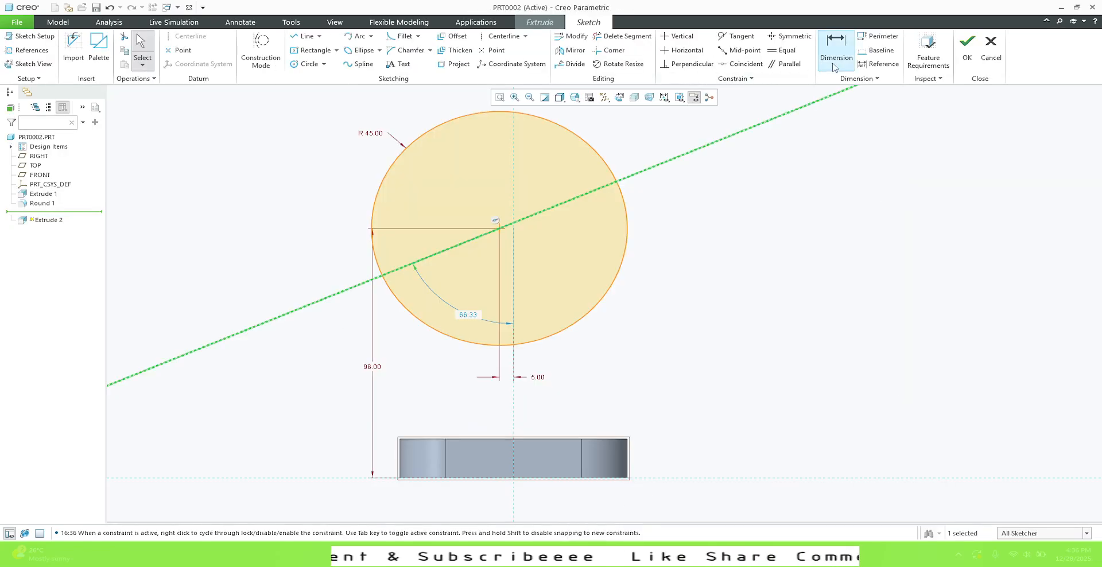
left_click(837, 46)
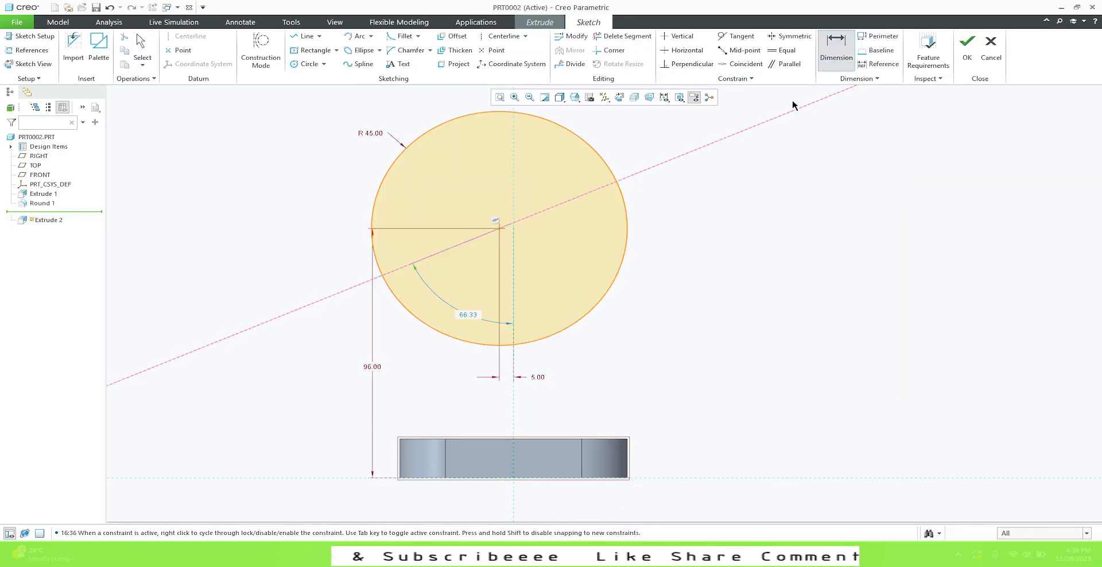
left_click(764, 121)
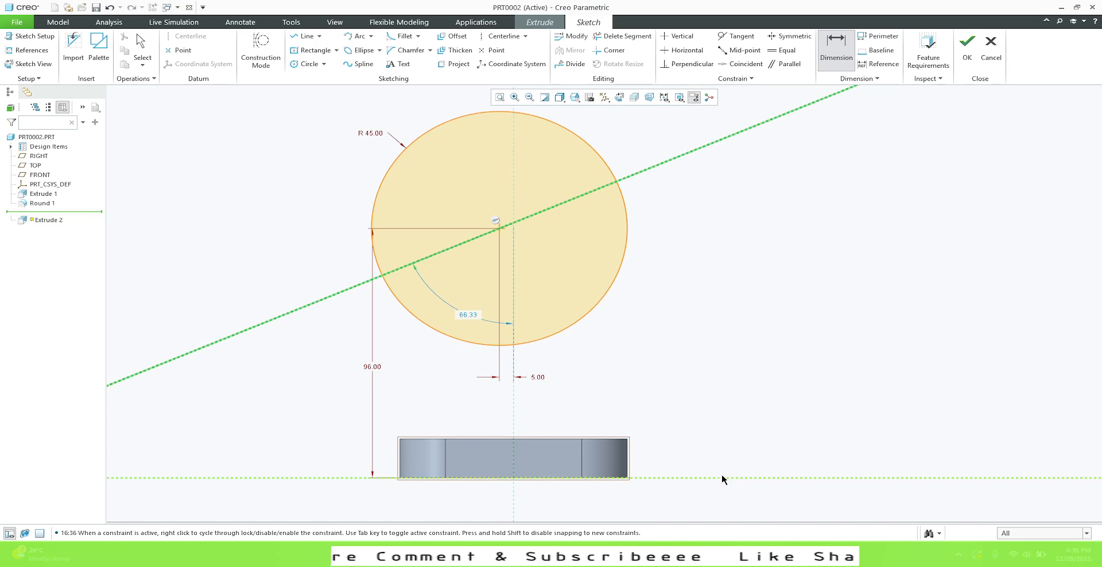
middle_click(770, 235)
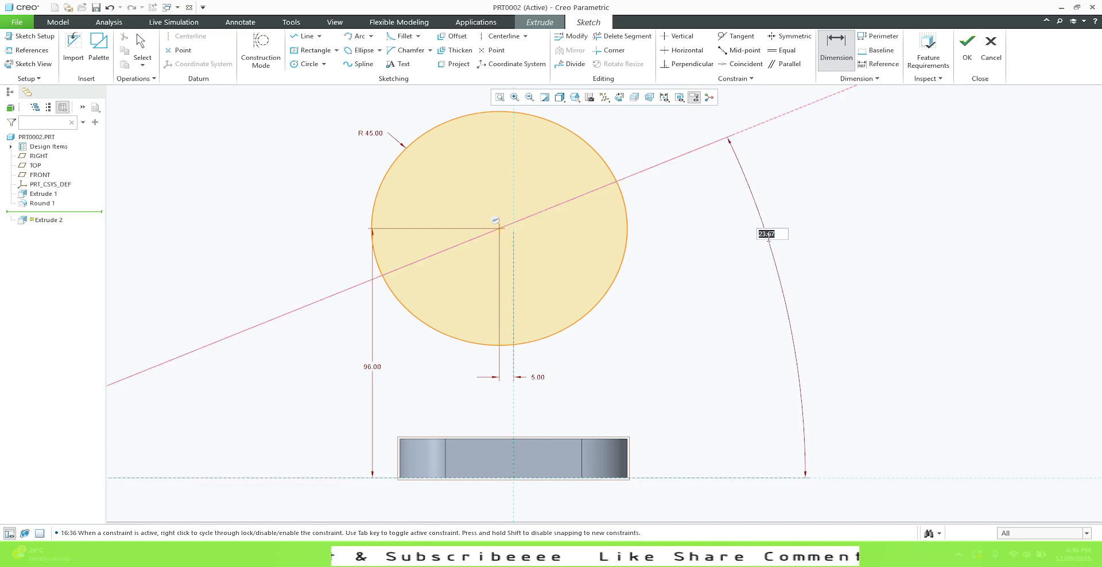
type("20")
key("Return")
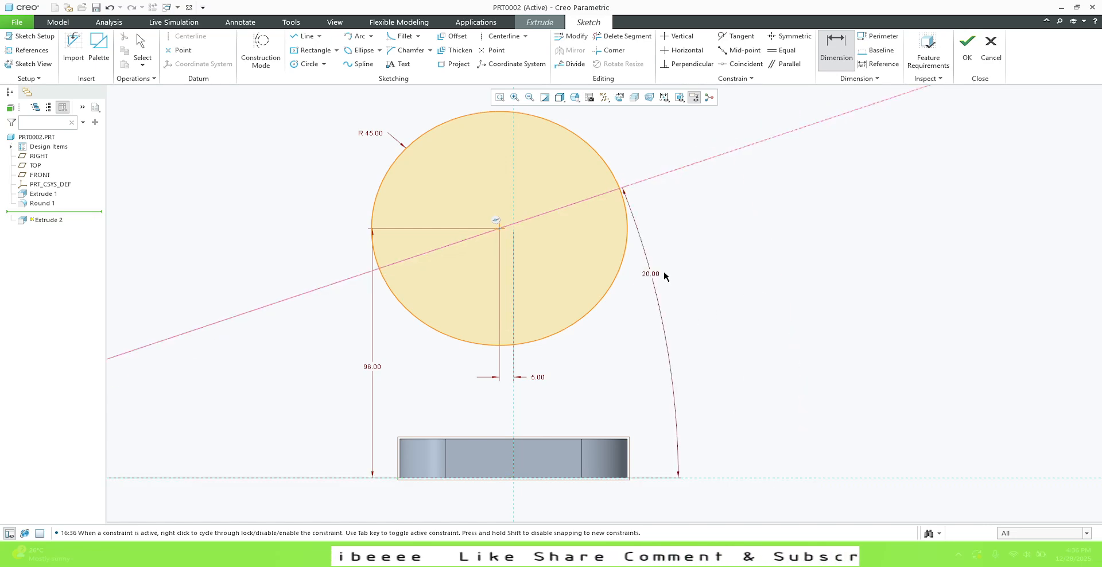
middle_click(726, 279)
left_click_drag(653, 275, 746, 258)
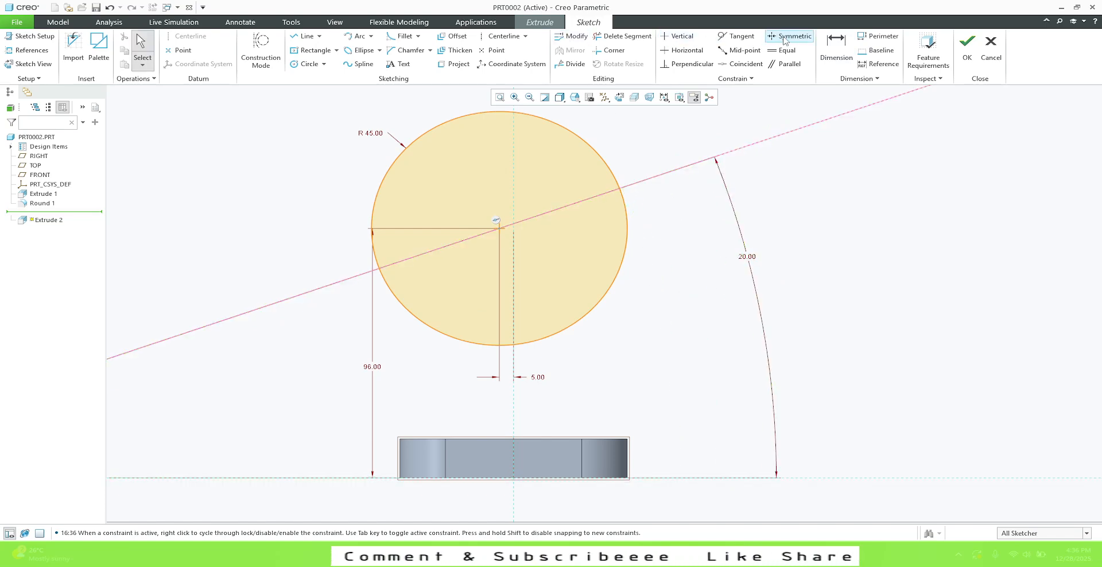
Step: Trim away the part of the circle above the inclined centerline, keeping the lower arc
left_click(626, 39)
left_click(580, 130)
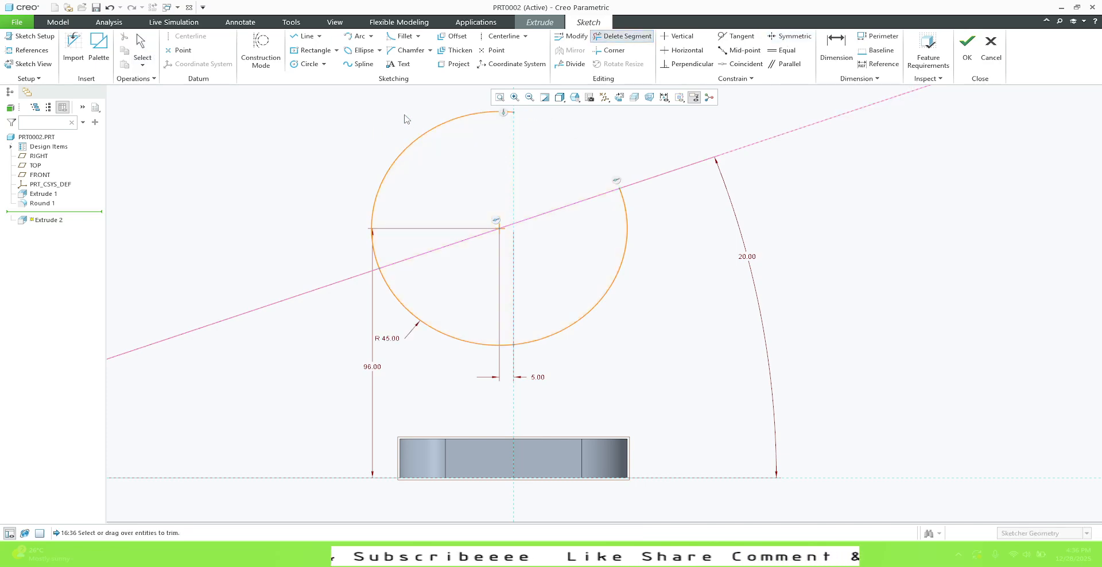
left_click(413, 133)
middle_click(218, 194)
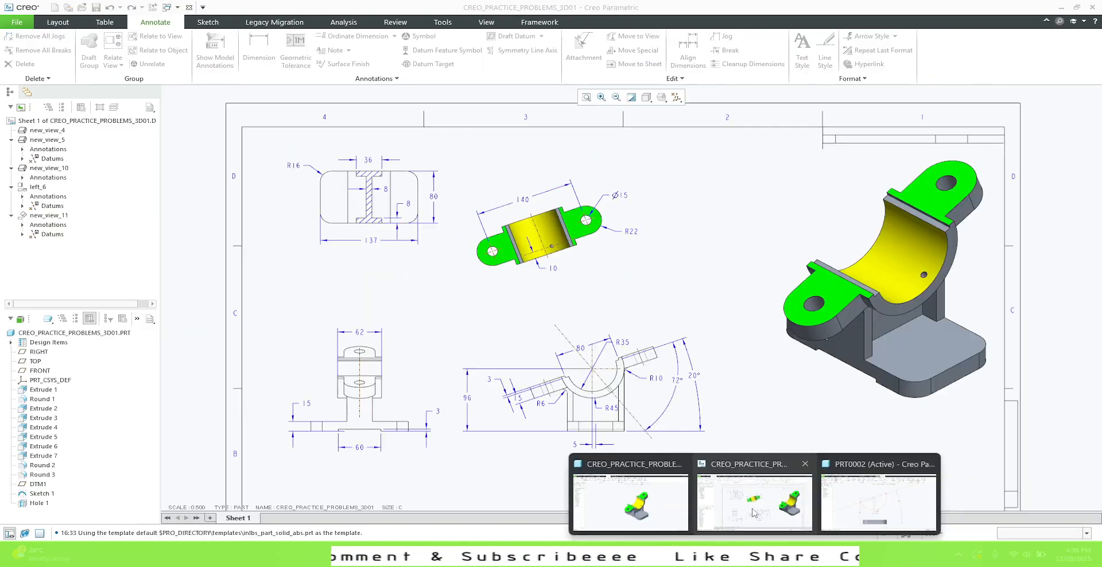
Step: Consult the drawing and close the arc with two short end lines and a straight line about 6 above the centerline and parallel to it
left_click(751, 508)
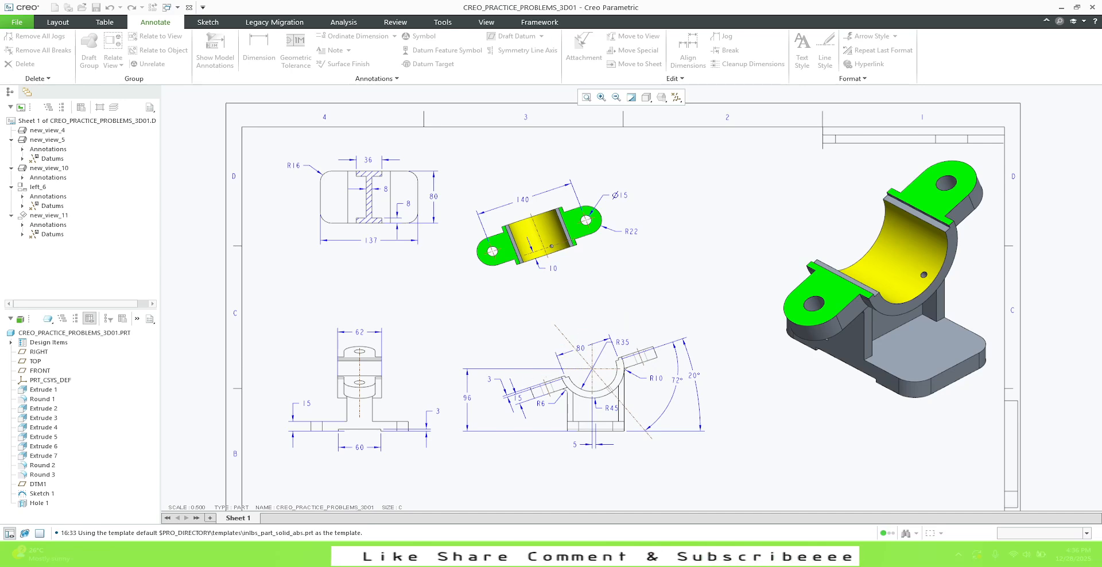
mouse_move(752, 554)
left_click(754, 494)
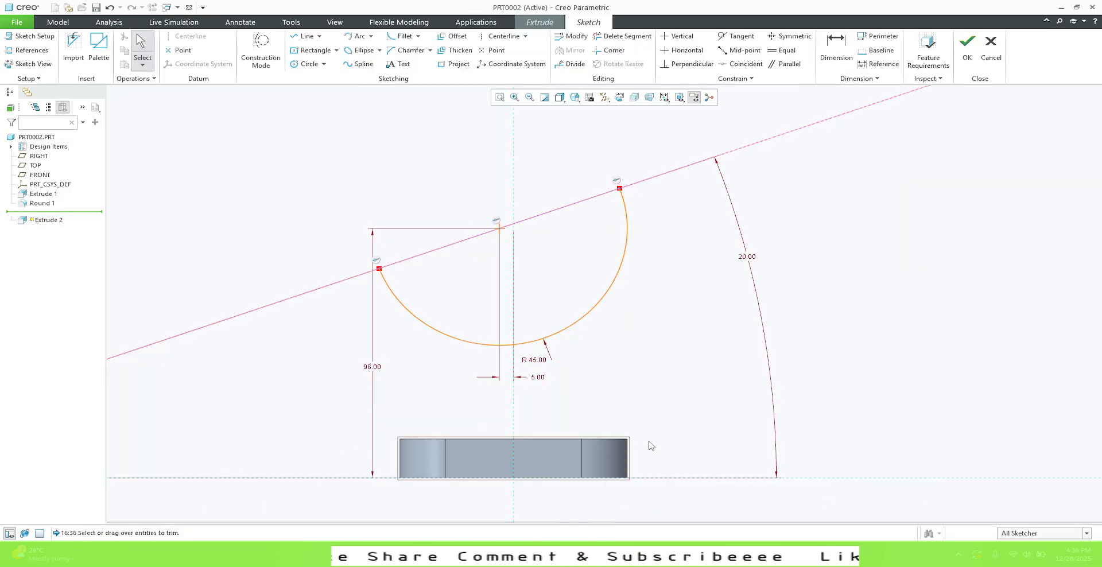
left_click(304, 36)
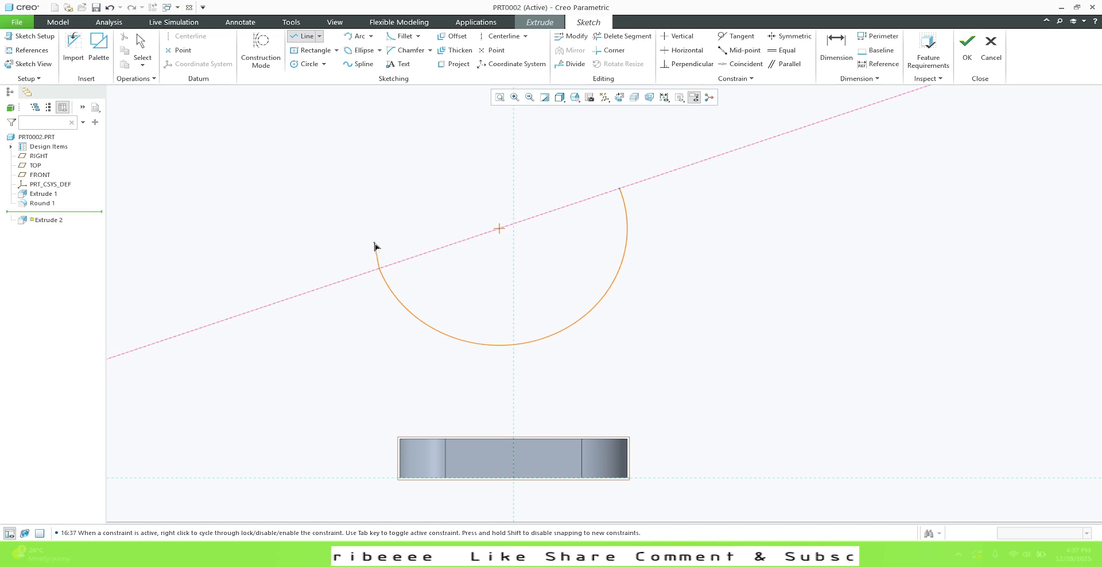
left_click(373, 251)
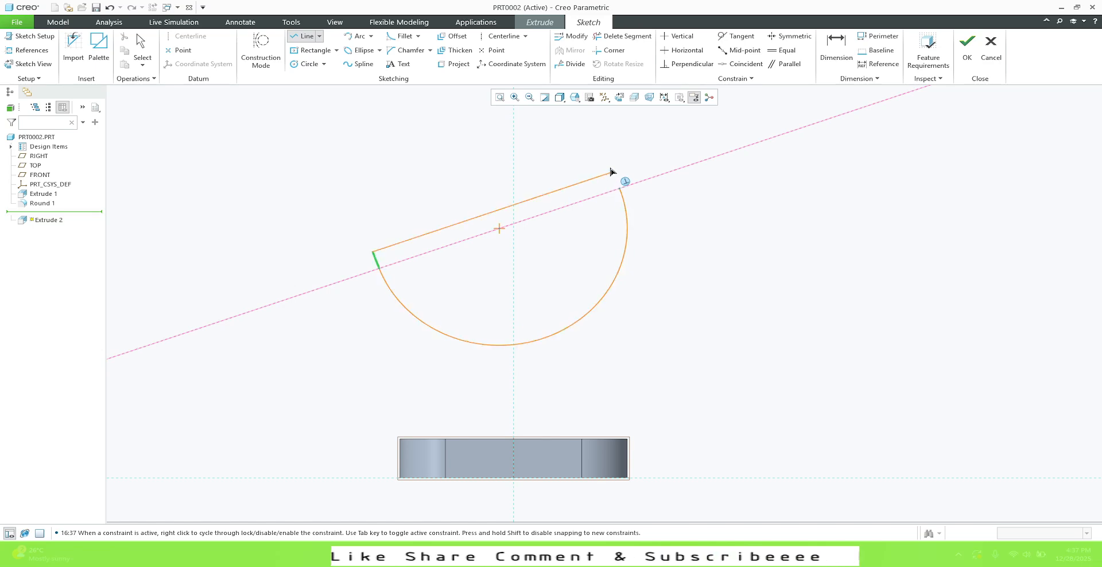
left_click(611, 172)
left_click(619, 187)
middle_click(656, 205)
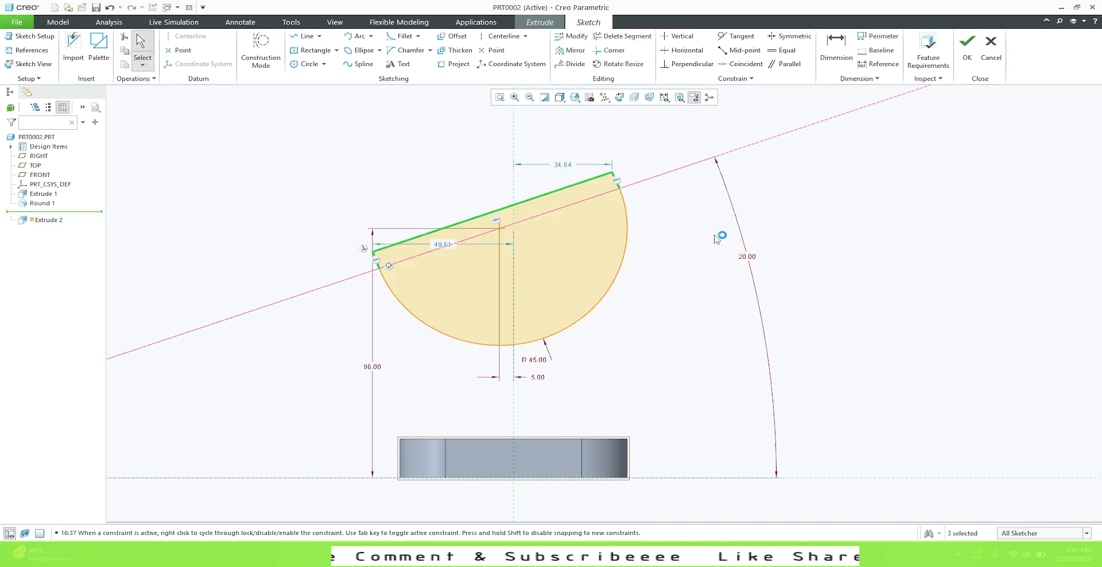
Step: Make the short line at the arc's upper right end tangent to the arc
left_click(625, 204)
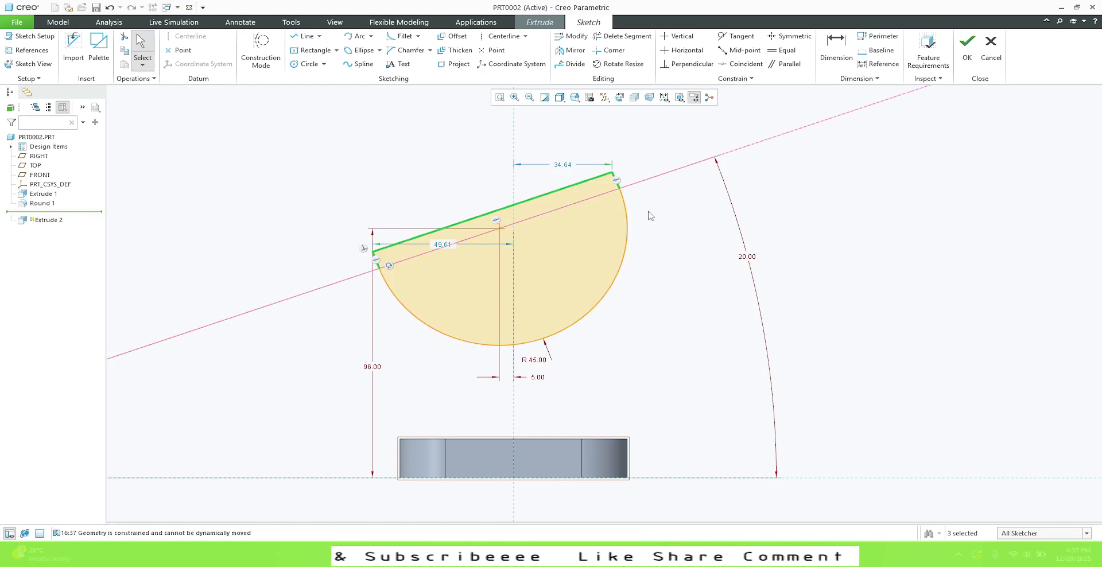
left_click(677, 228)
left_click(625, 202)
scroll(614, 174, "down", 5)
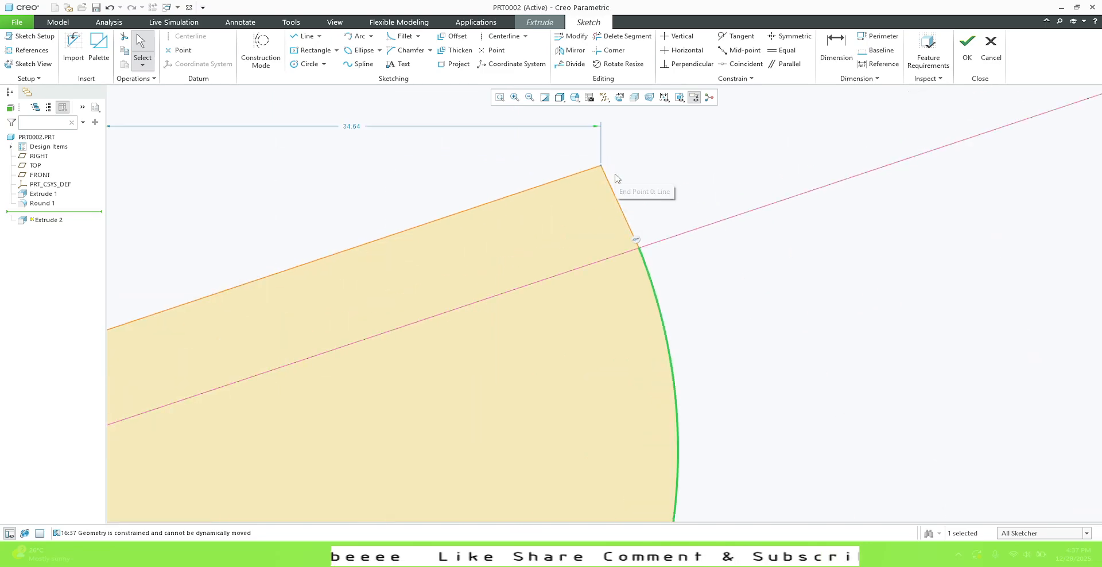
scroll(615, 178, "down", 2)
left_click(616, 194, "ctrl")
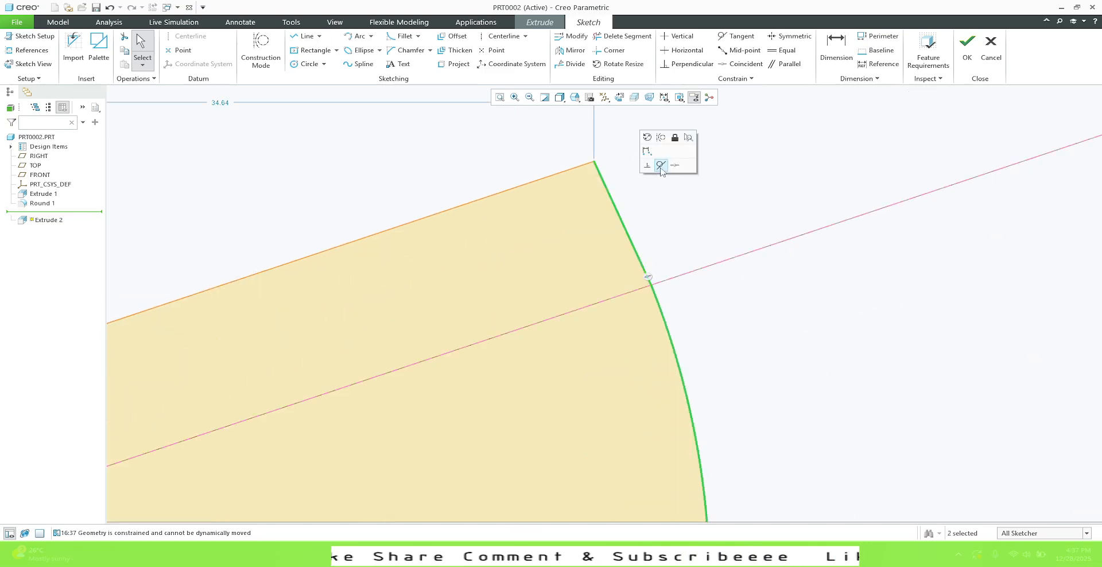
left_click(661, 166)
scroll(685, 225, "up", 2)
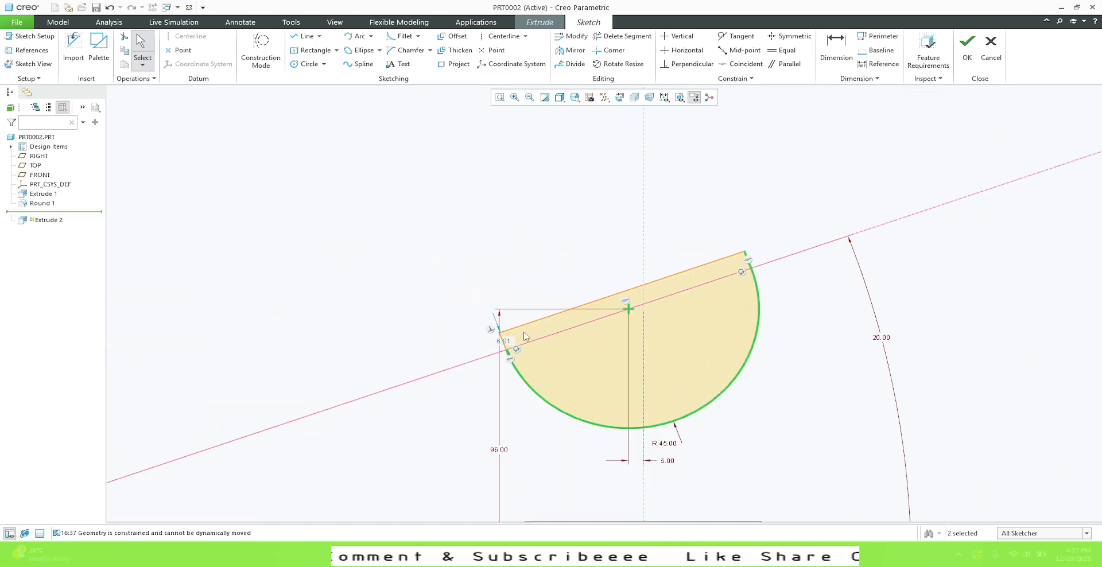
Step: Set the distance between the profile's straight upper line and the centerline to 3, and finish the sketch
left_click_drag(507, 342, 464, 351)
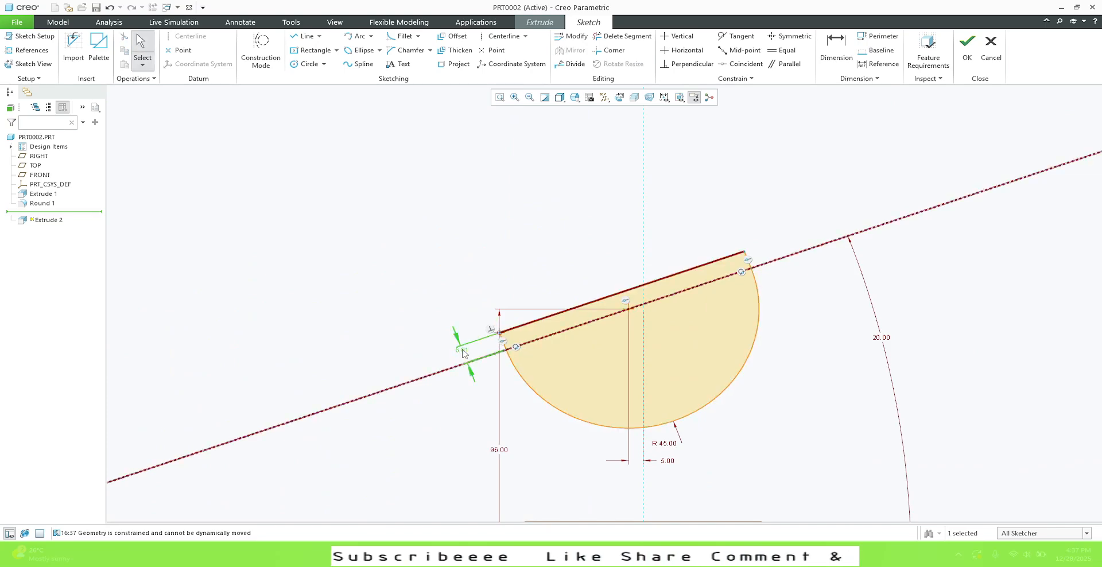
double_click(464, 352)
type("3")
key("Return")
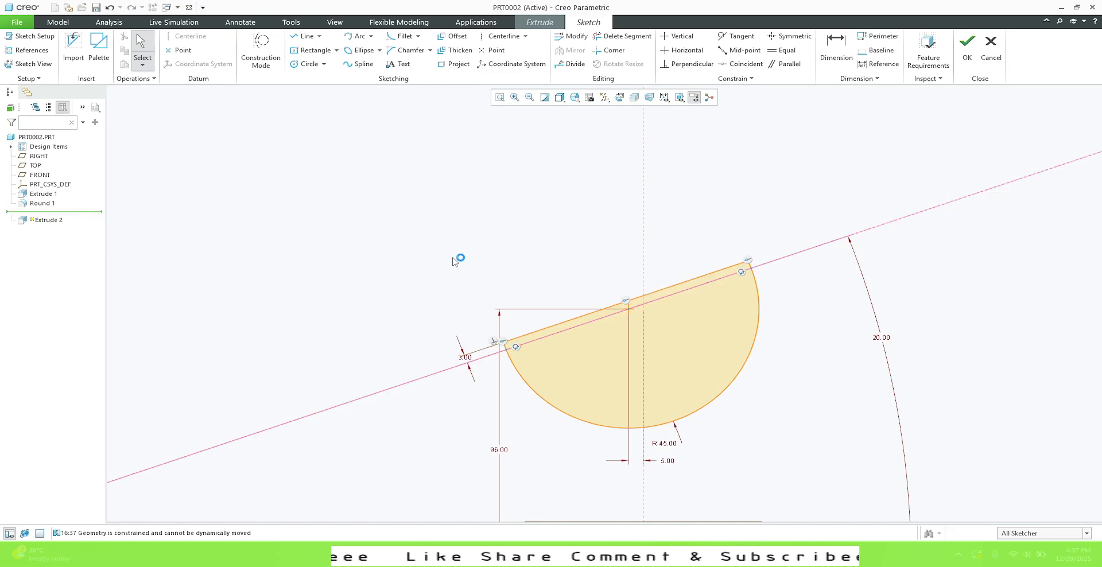
scroll(418, 181, "down", 3)
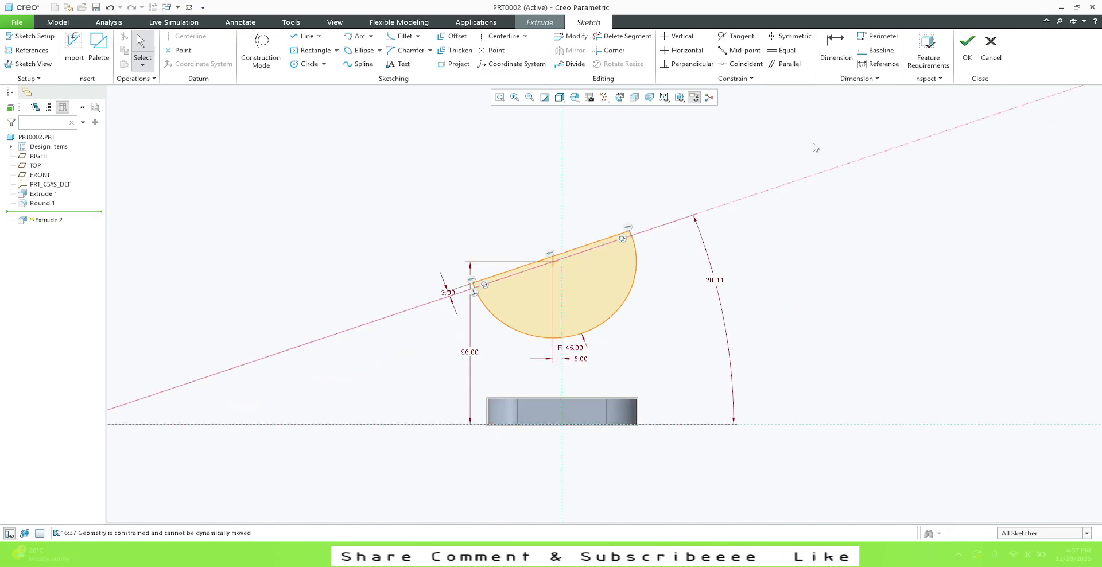
left_click(976, 59)
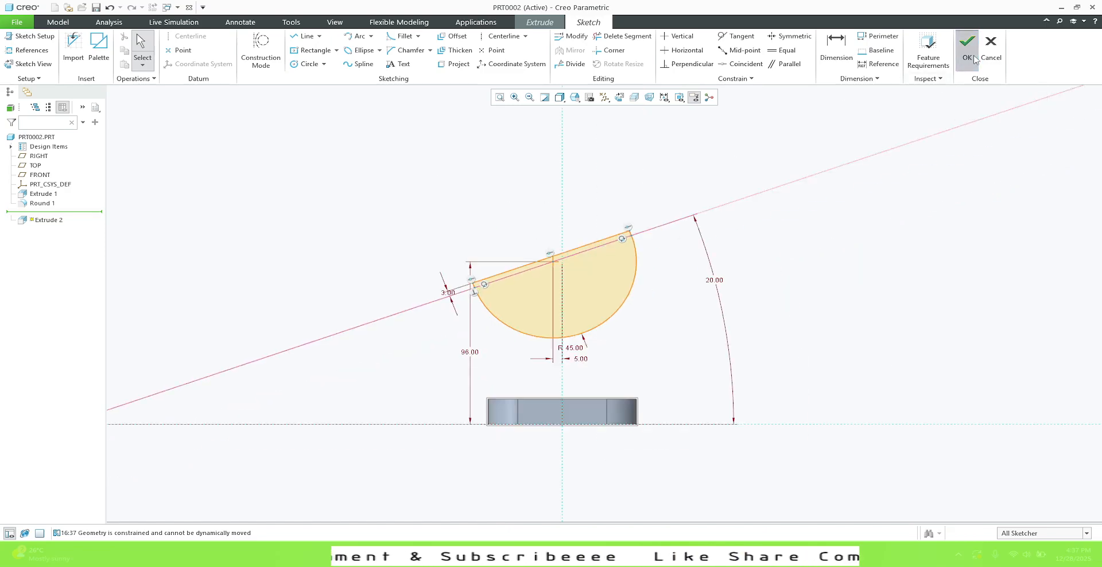
Step: Consult the drawing for the saddle width, then extrude the saddle profile symmetrically about its sketch plane to a total depth of 62
left_click(582, 98)
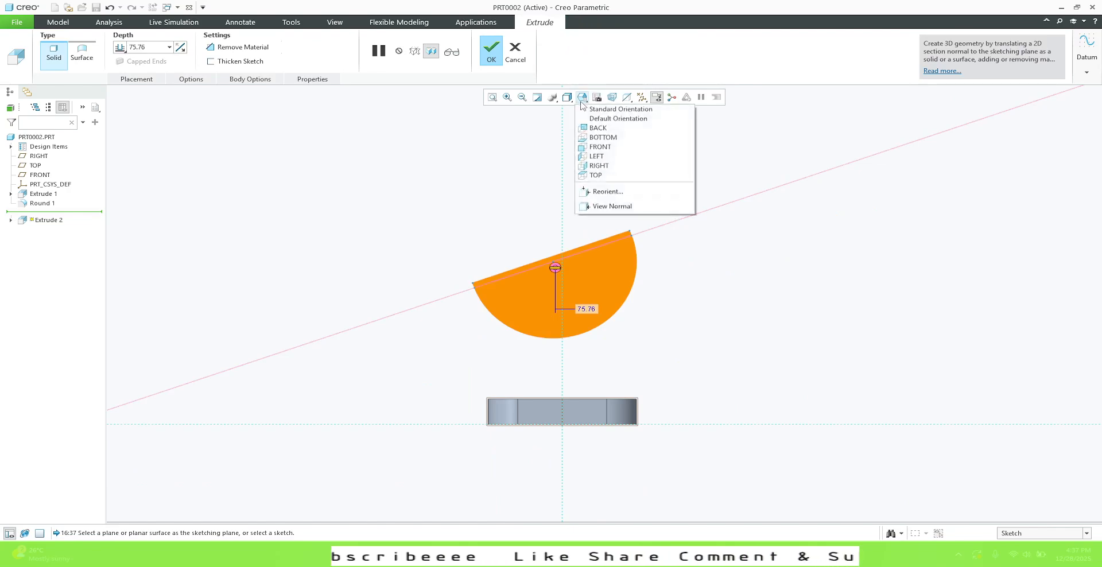
left_click(624, 109)
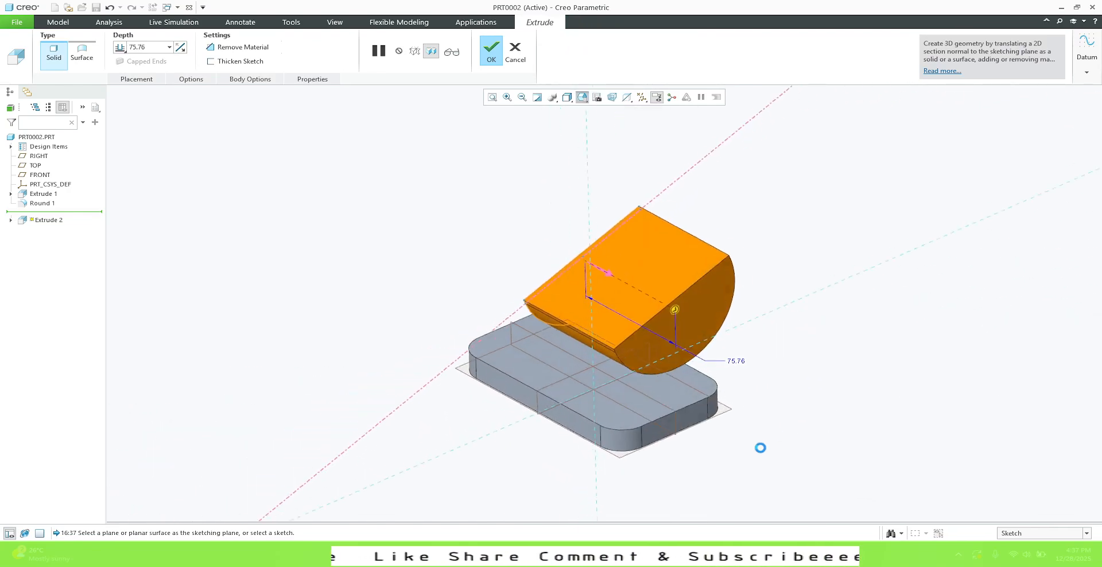
mouse_move(778, 513)
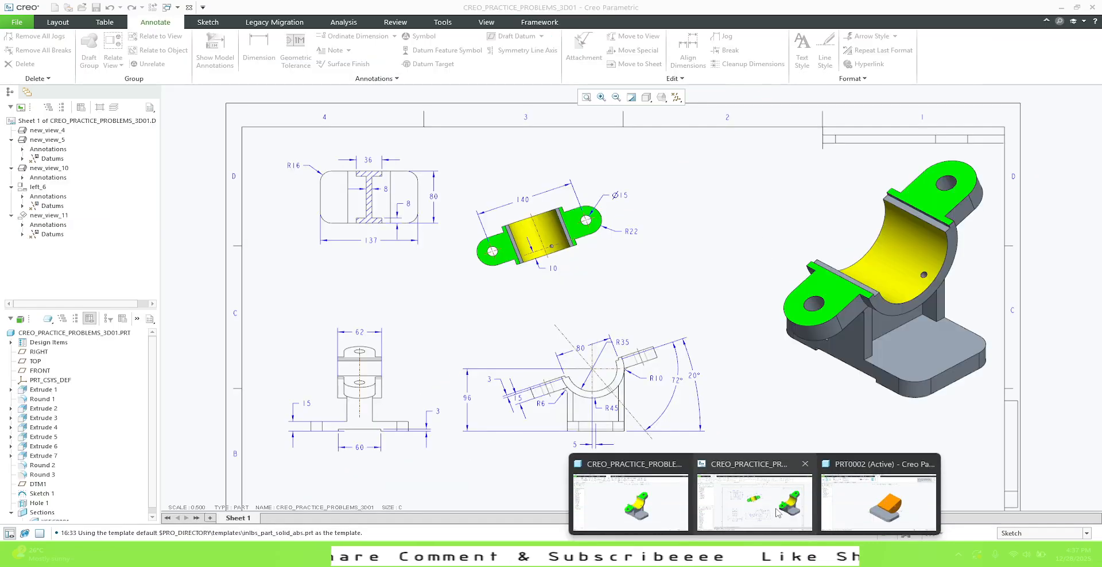
left_click(776, 505)
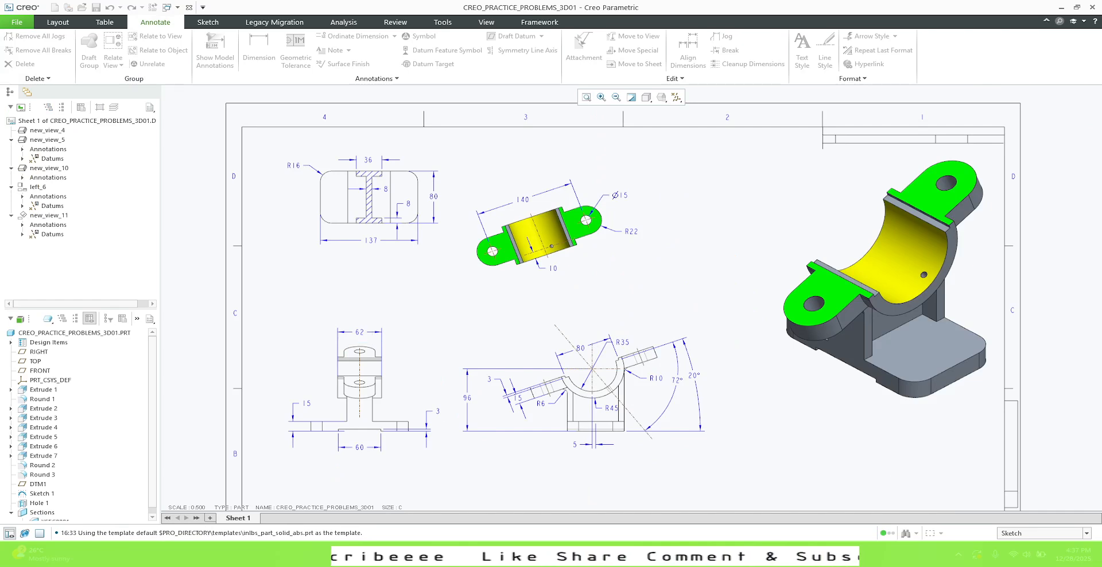
left_click(833, 488)
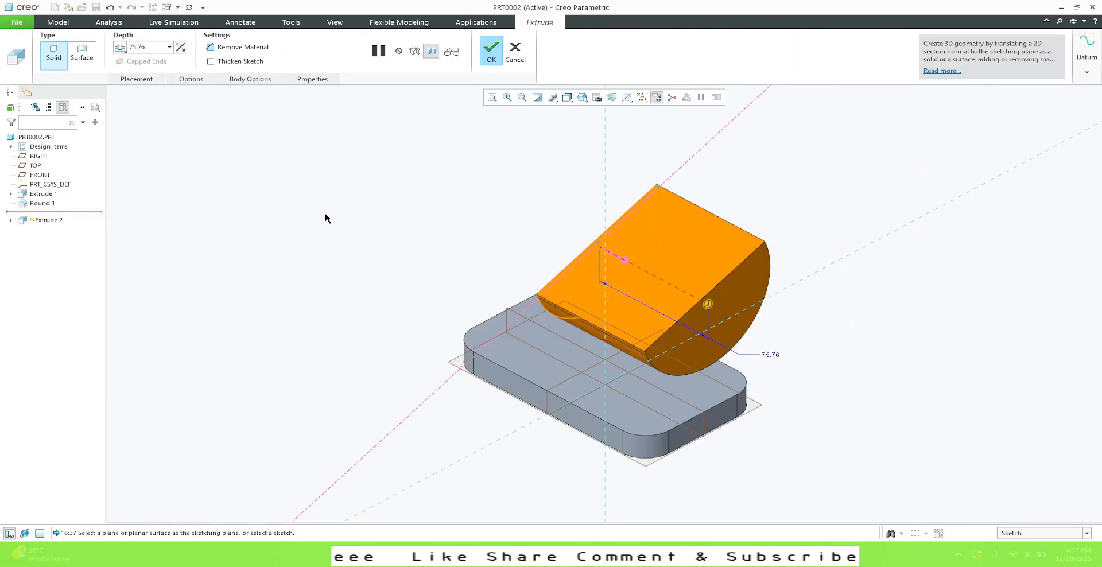
left_click(120, 47)
left_click(138, 69)
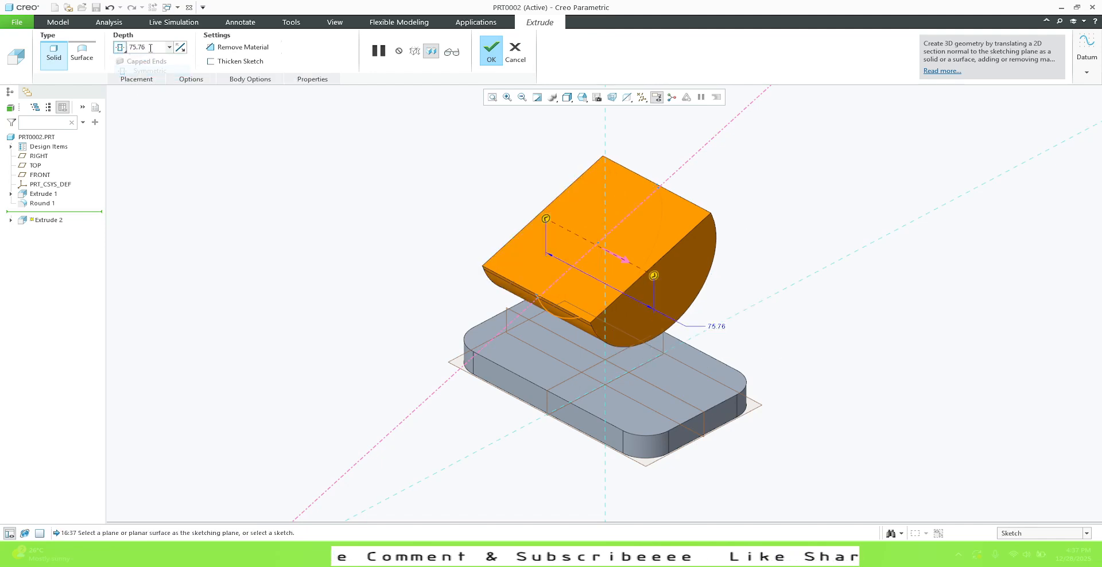
double_click(151, 49)
type("62")
key("Return")
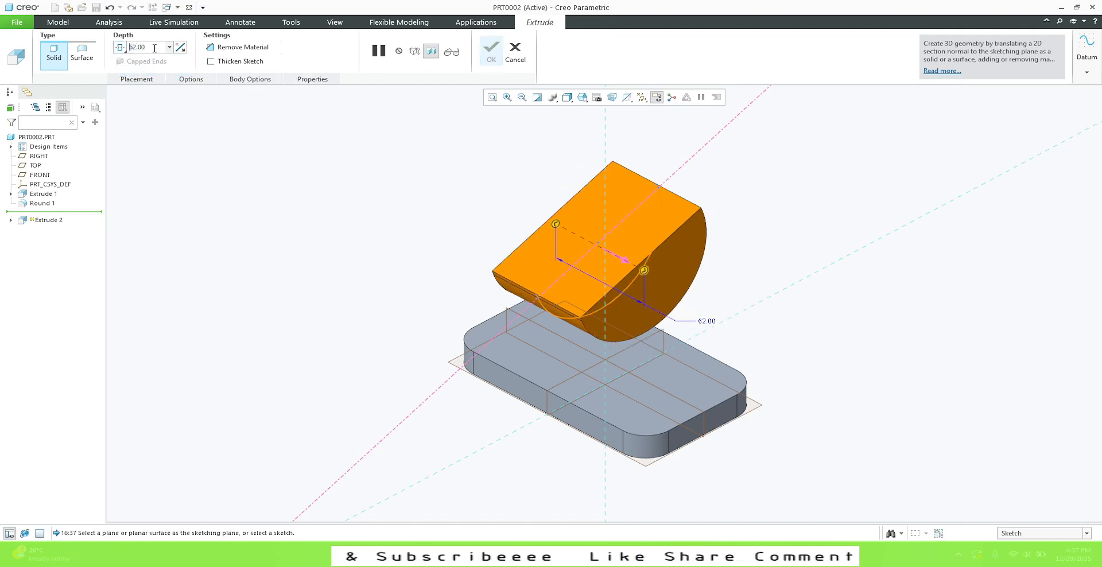
left_click(492, 50)
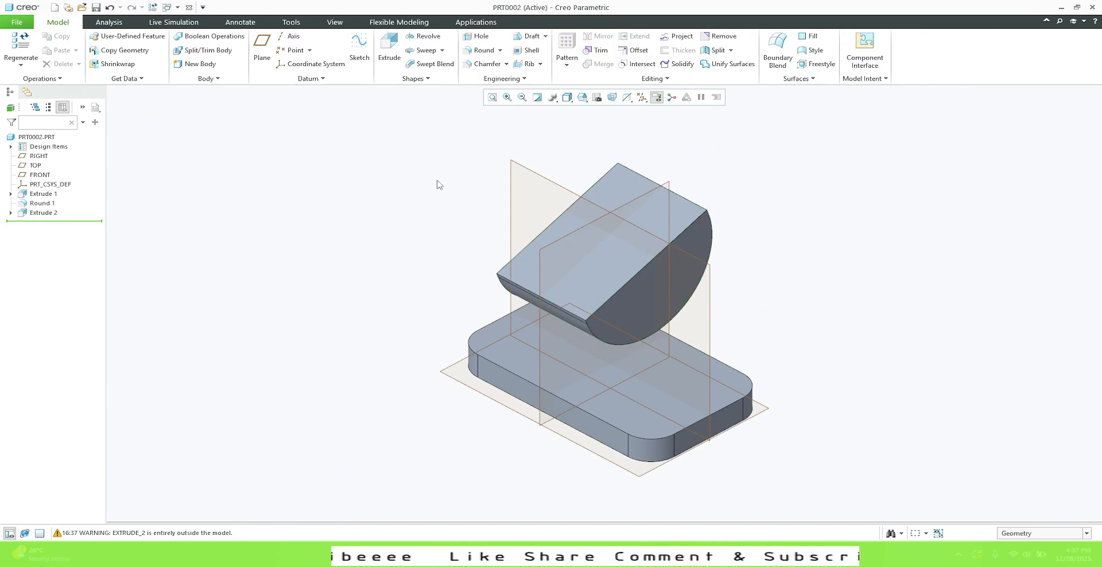
Step: Consult the drawing for the mounting ears and start an extrude sketch on the saddle's inclined flat face
middle_click_drag(430, 180, 386, 198)
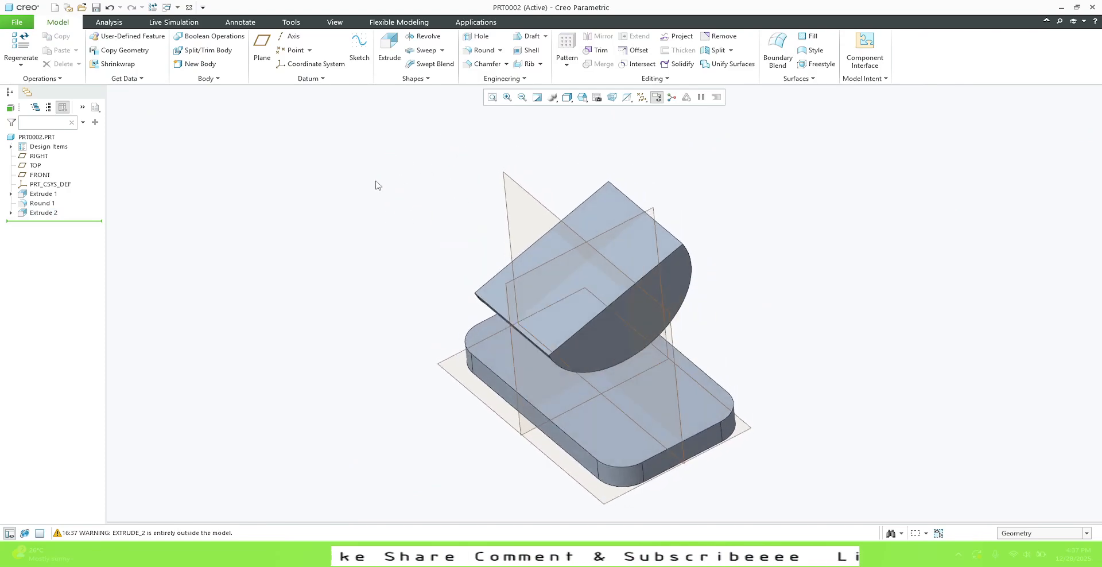
mouse_move(752, 558)
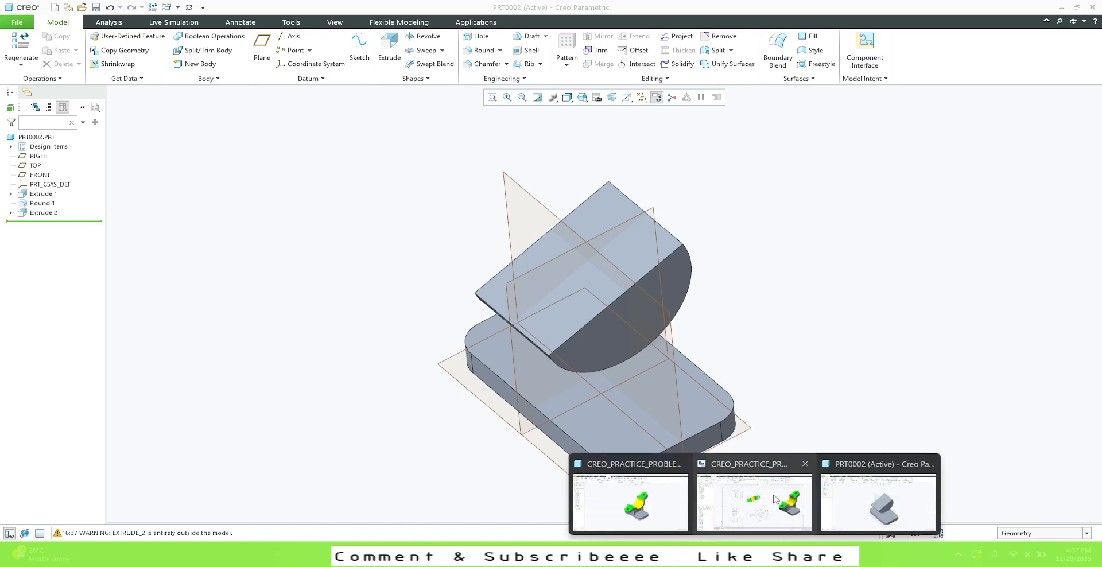
left_click(758, 500)
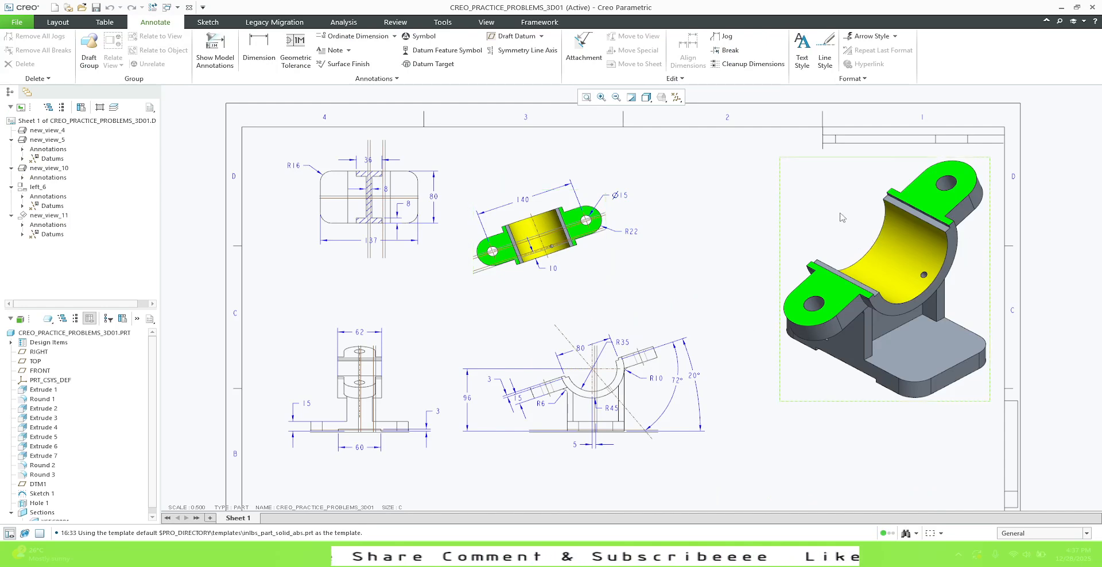
mouse_move(752, 558)
left_click(881, 508)
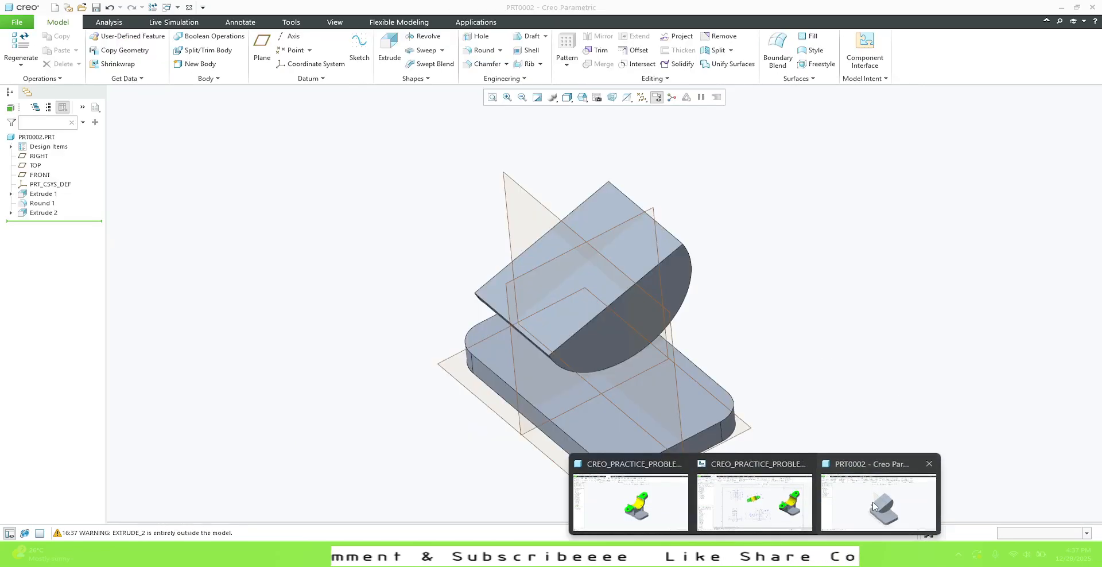
left_click(593, 212)
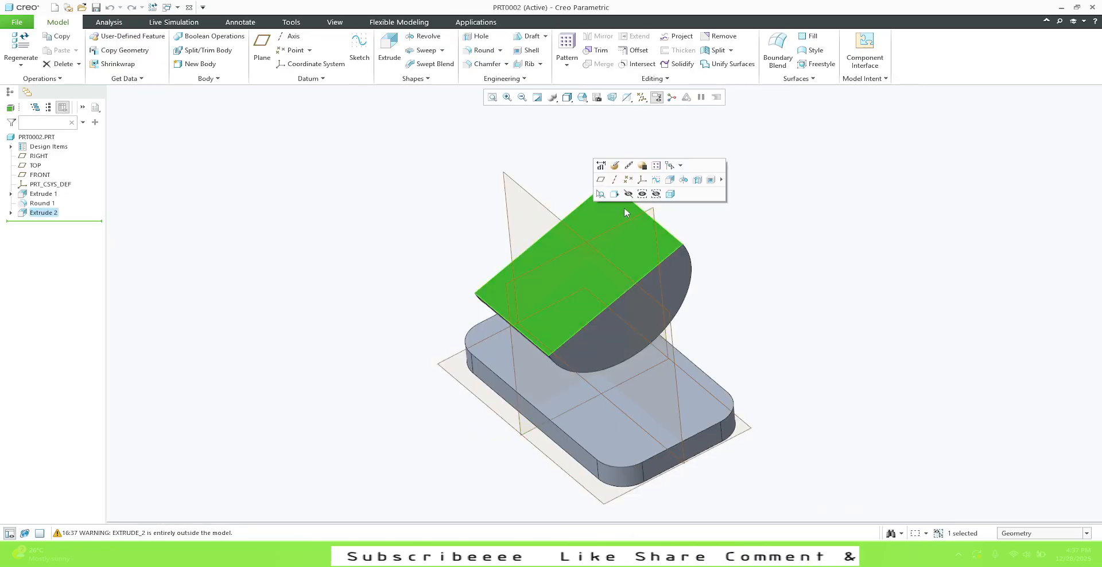
left_click(666, 181)
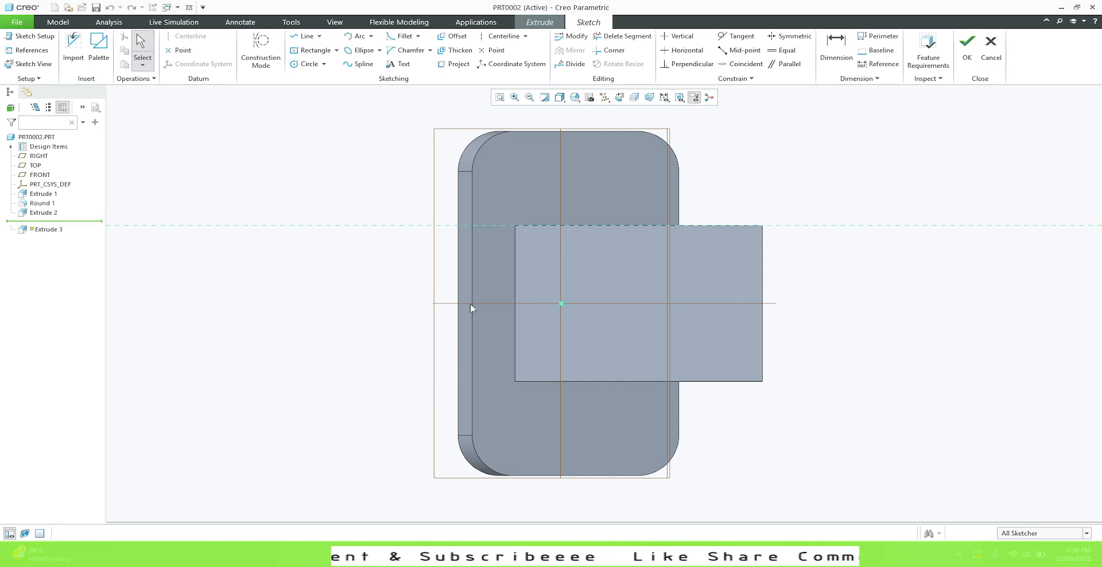
Step: Set the sketch orientation so the reference surface faces Left, and return to sketching
left_click(27, 36)
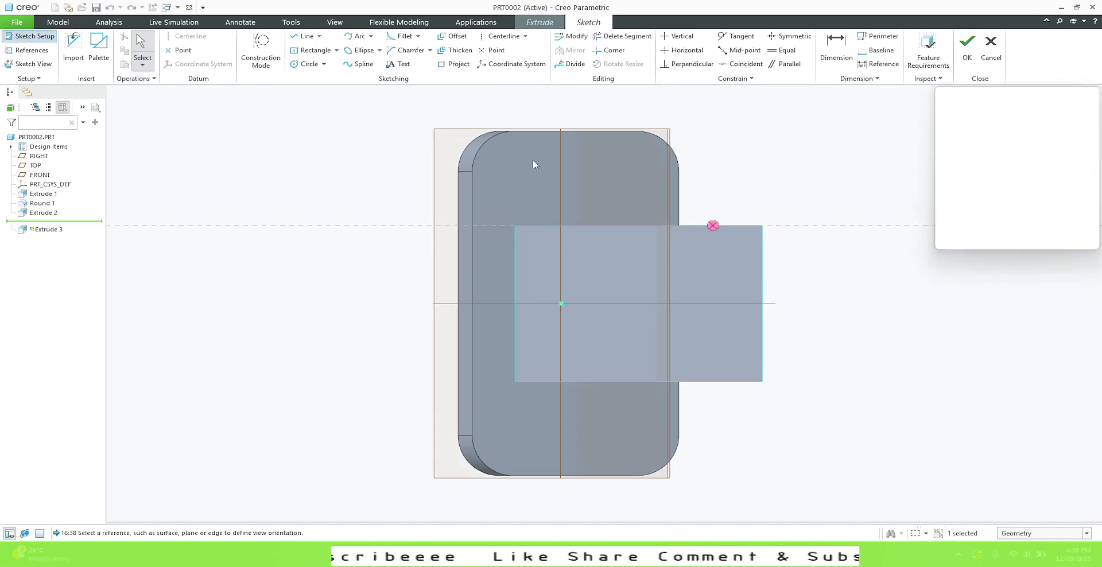
left_click(1027, 210)
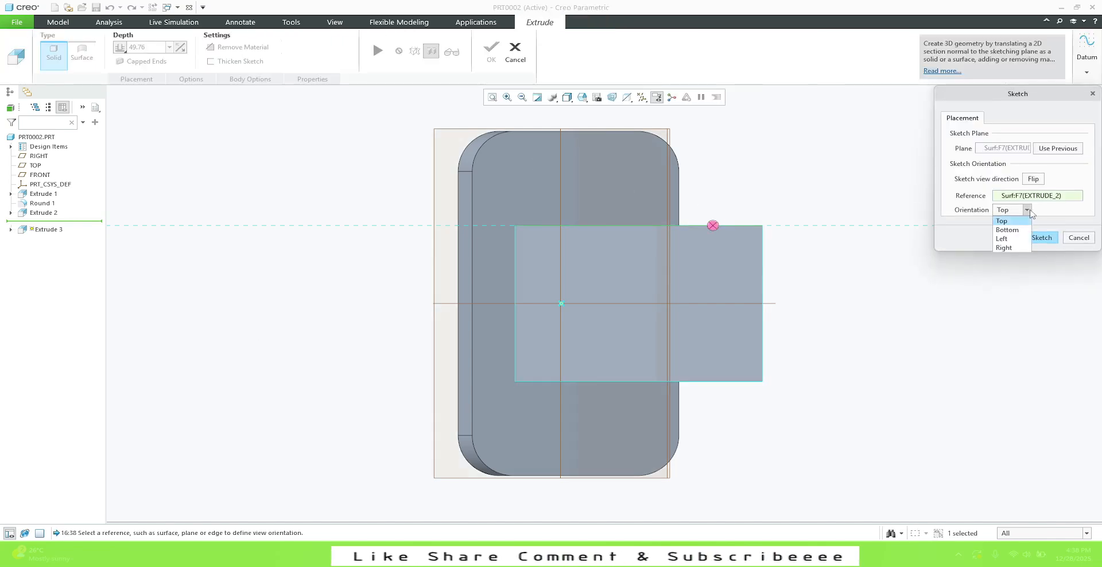
left_click(1032, 236)
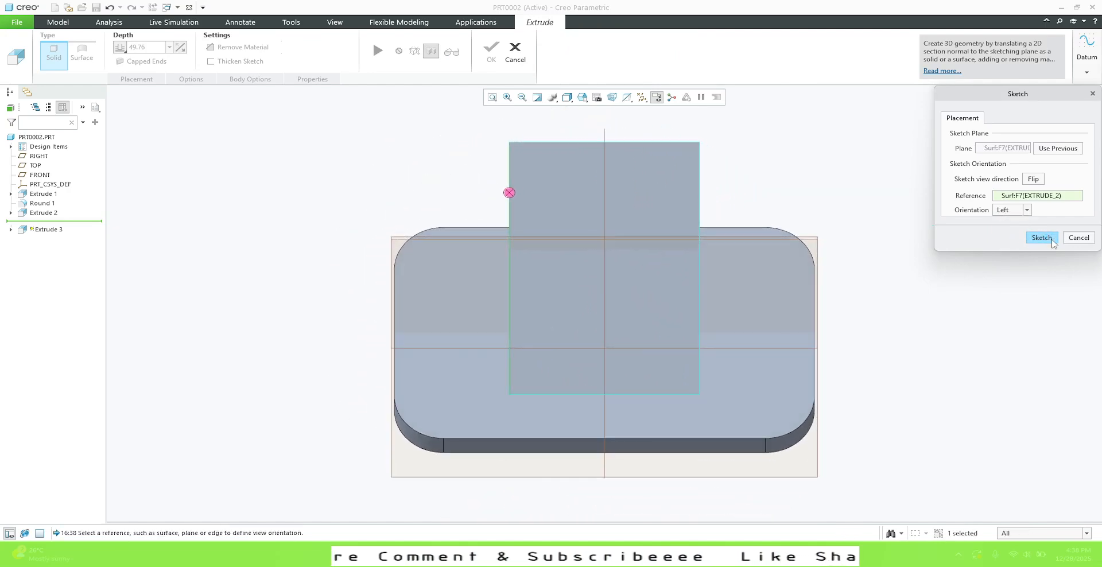
Step: Insert a Racetrack shape from the sketcher palette beside the saddle face and rotate it by 90 degrees
scroll(228, 406, "down", 3)
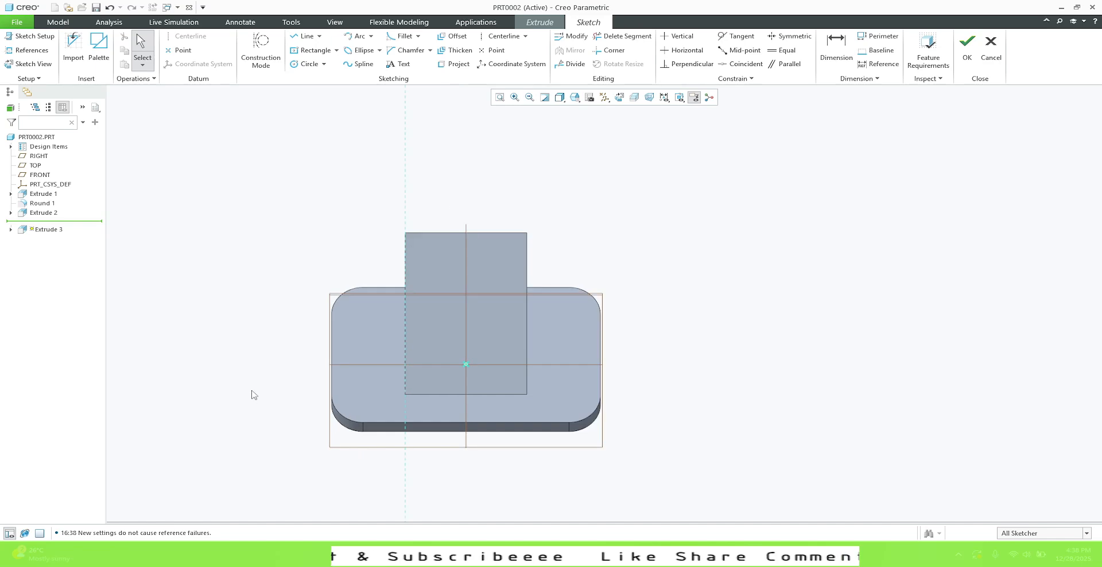
scroll(432, 279, "up", 2)
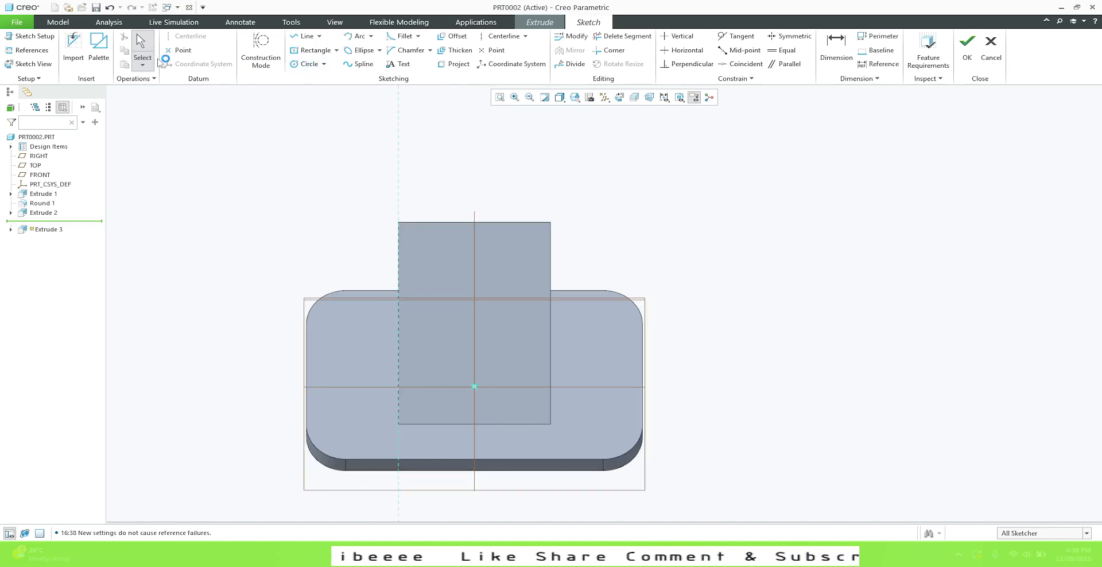
left_click(99, 46)
left_click(890, 415)
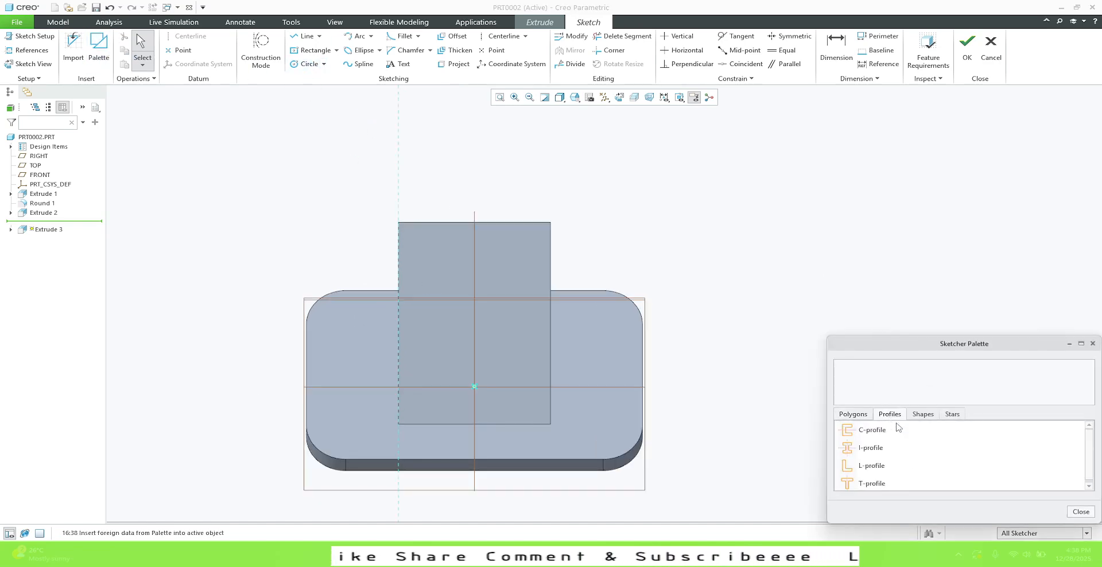
left_click(923, 414)
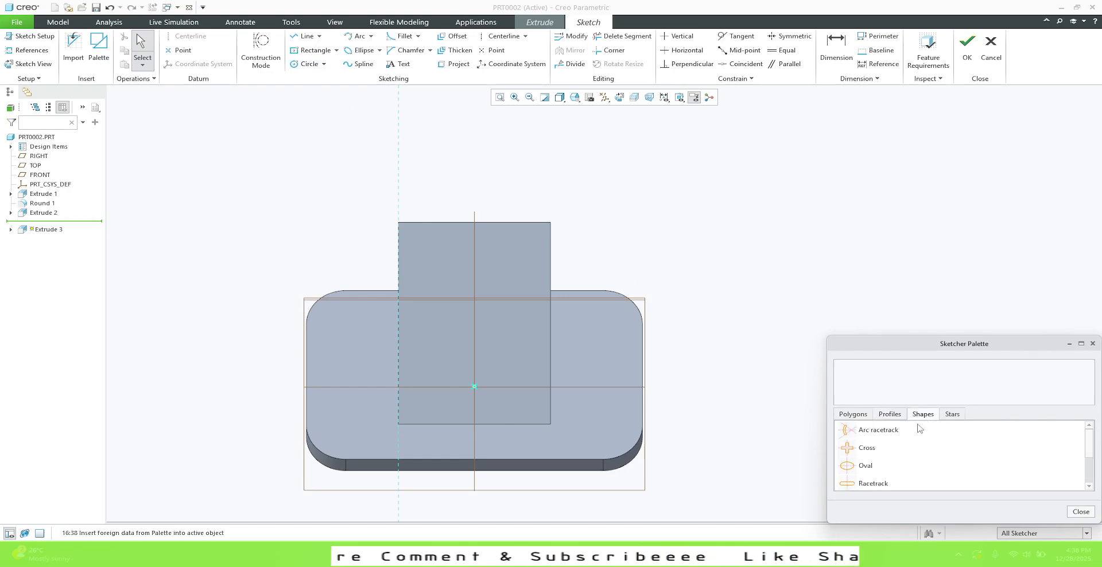
double_click(875, 483)
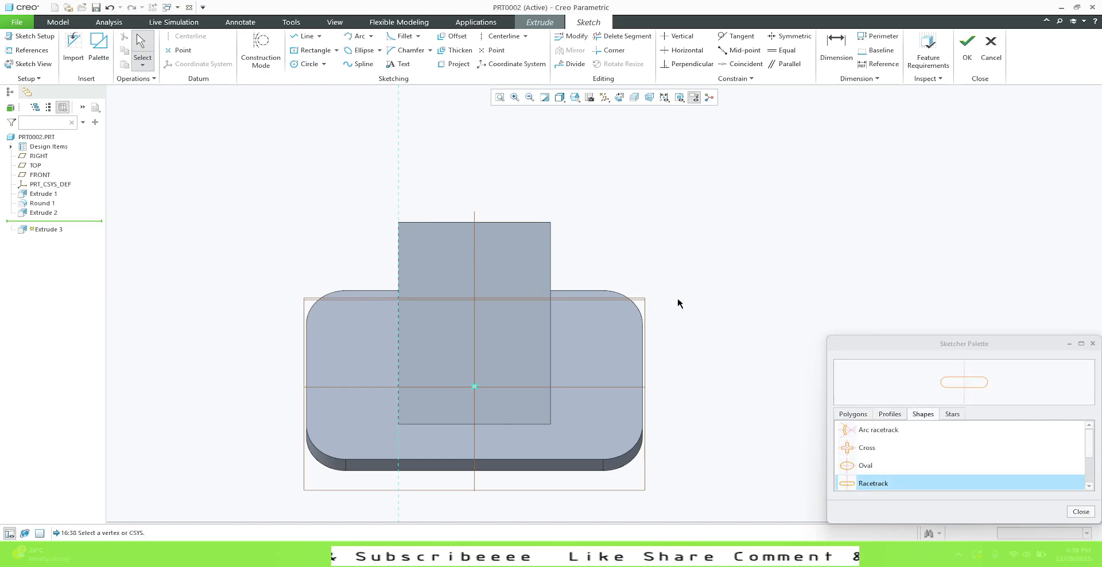
left_click(666, 310)
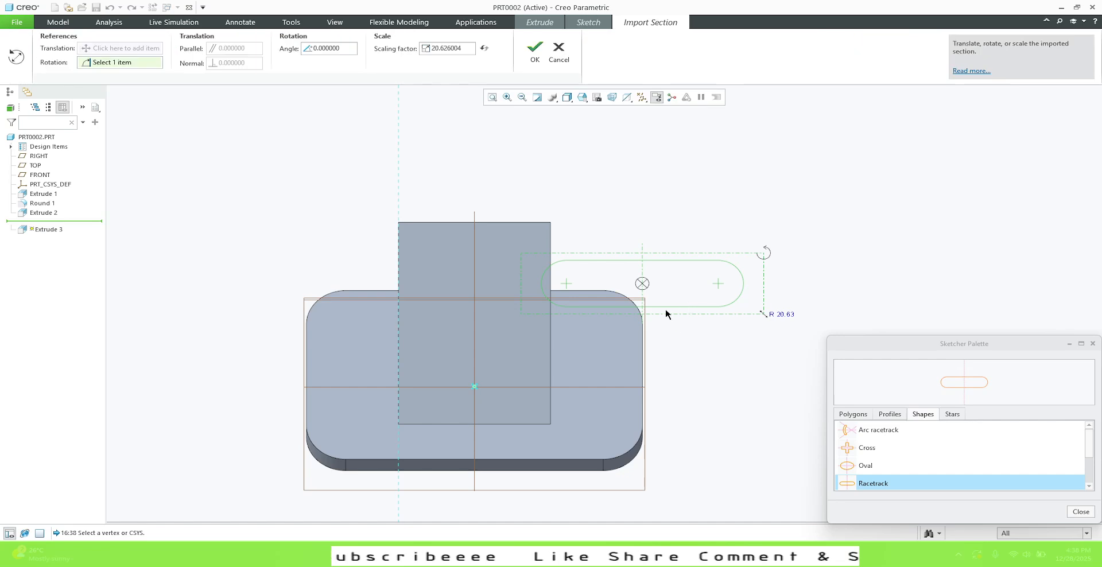
double_click(341, 48)
type("90")
key("Return")
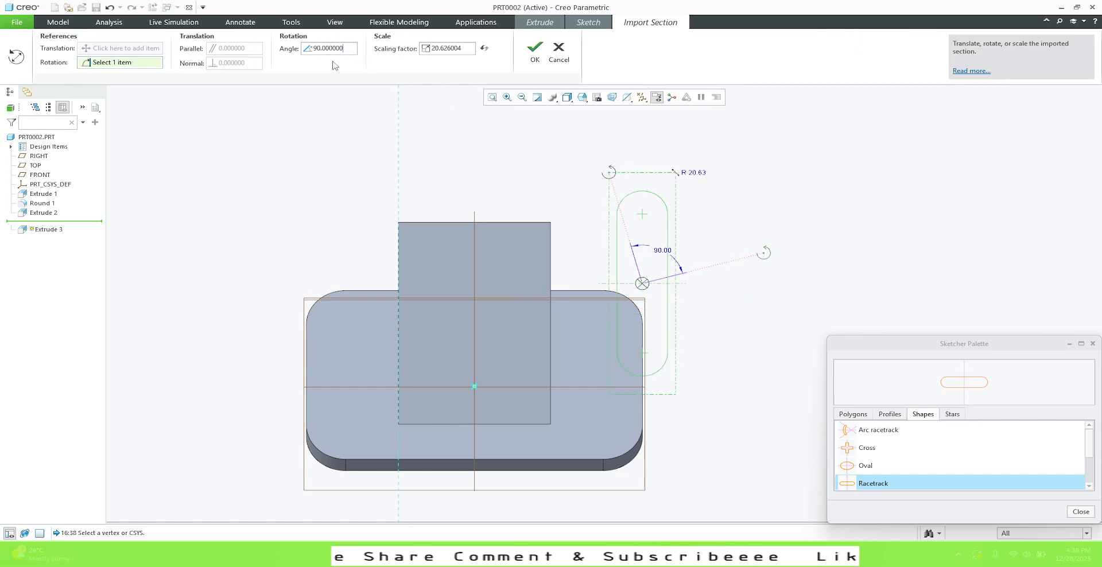
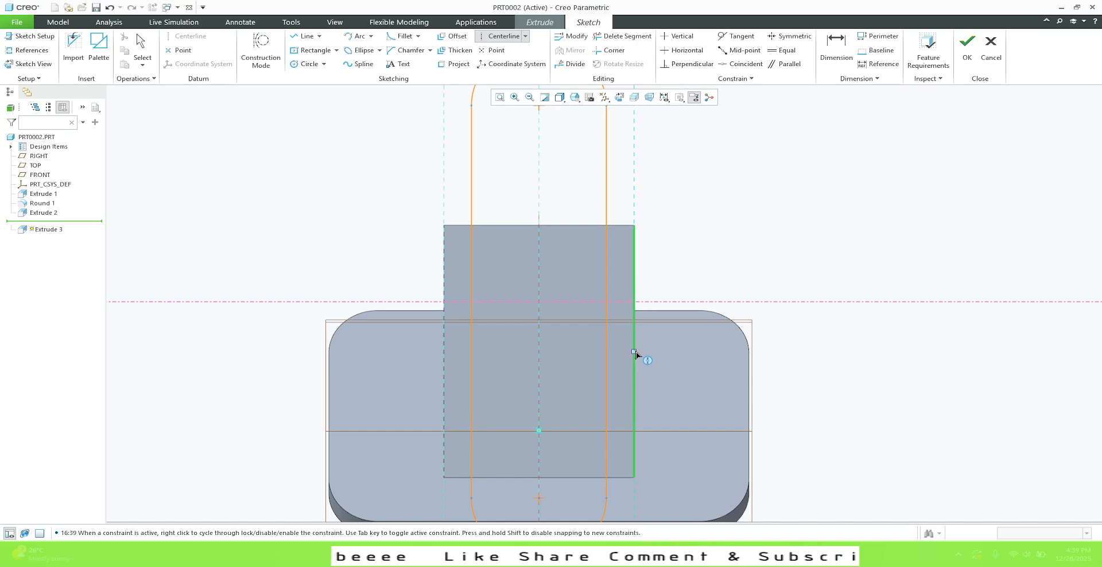
Step: Draw a horizontal centerline through the midpoint of the saddle face's long edge, crossing to the opposite edge
left_click(634, 352)
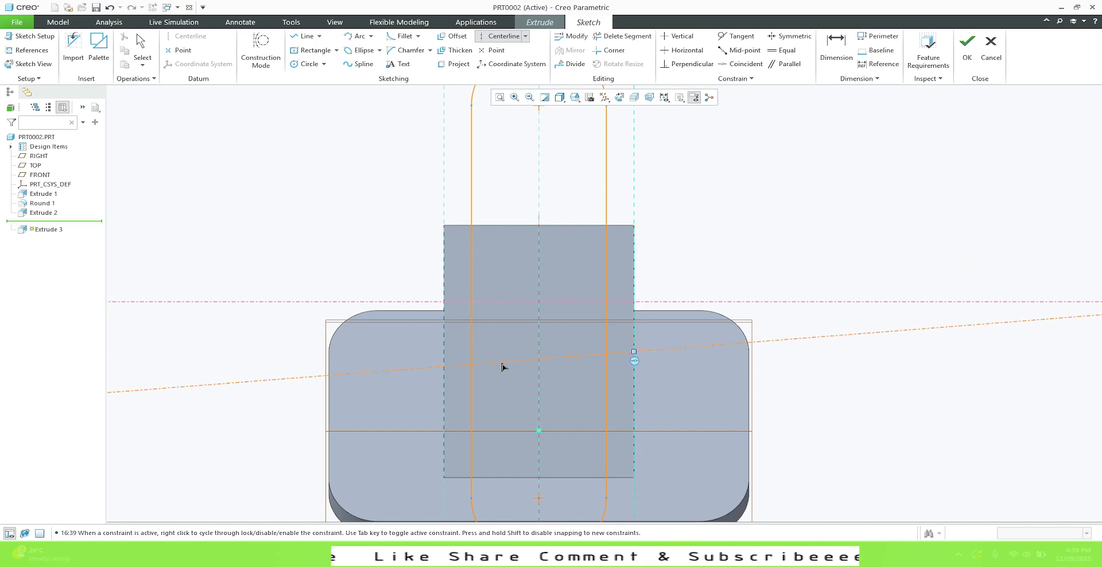
left_click(447, 356)
middle_click(191, 389)
scroll(210, 405, "up", 2)
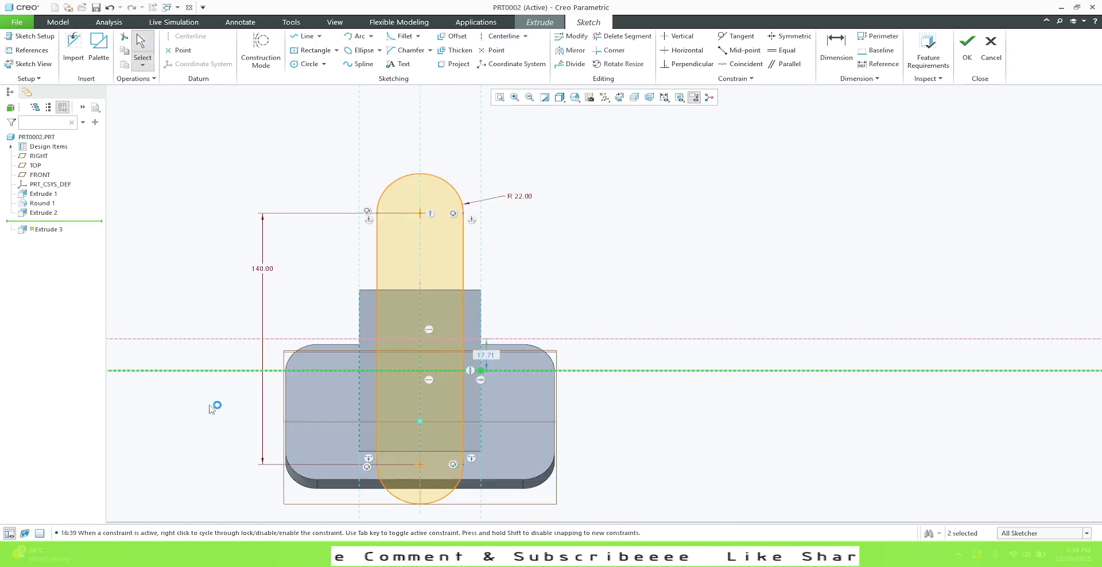
left_click(832, 249)
Step: Make the upper and lower endpoints of the racetrack's straight side symmetric about the new horizontal centerline
left_click(790, 36)
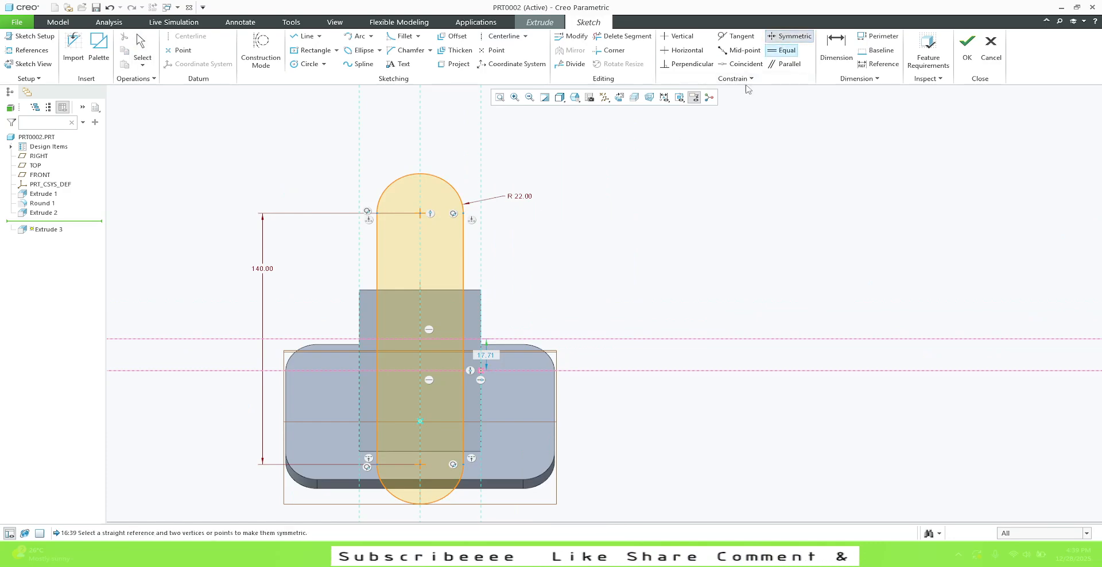
left_click(599, 370)
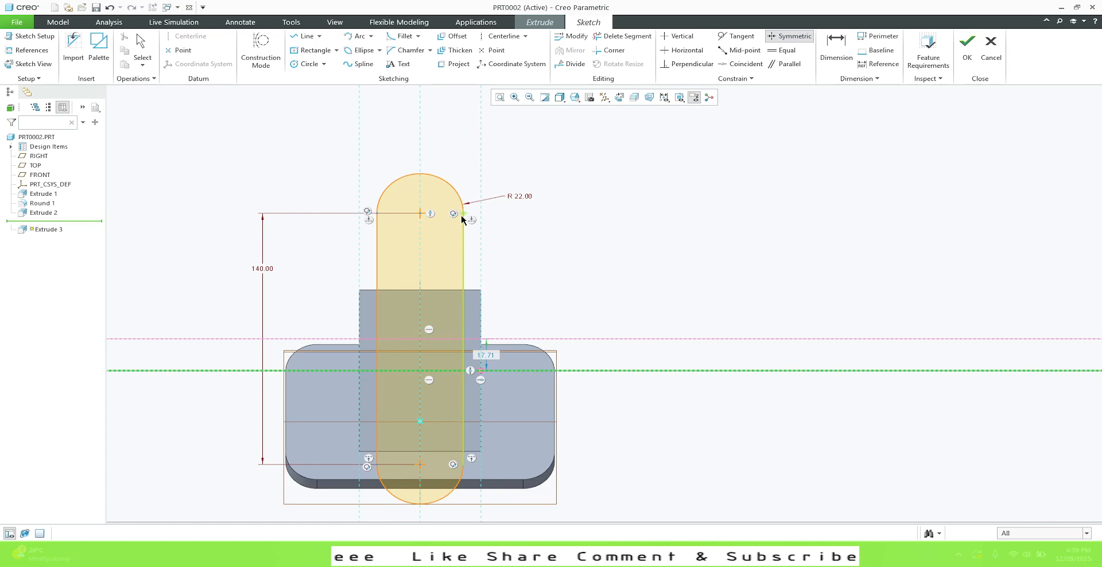
left_click(462, 465)
middle_click(775, 215)
scroll(781, 221, "down", 2)
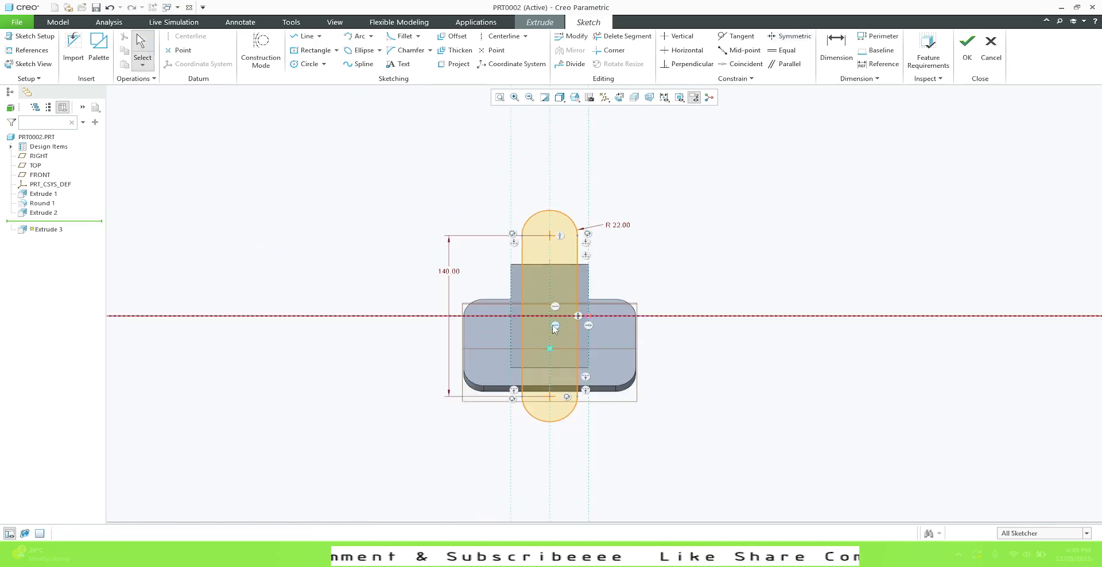
scroll(545, 275, "up", 1)
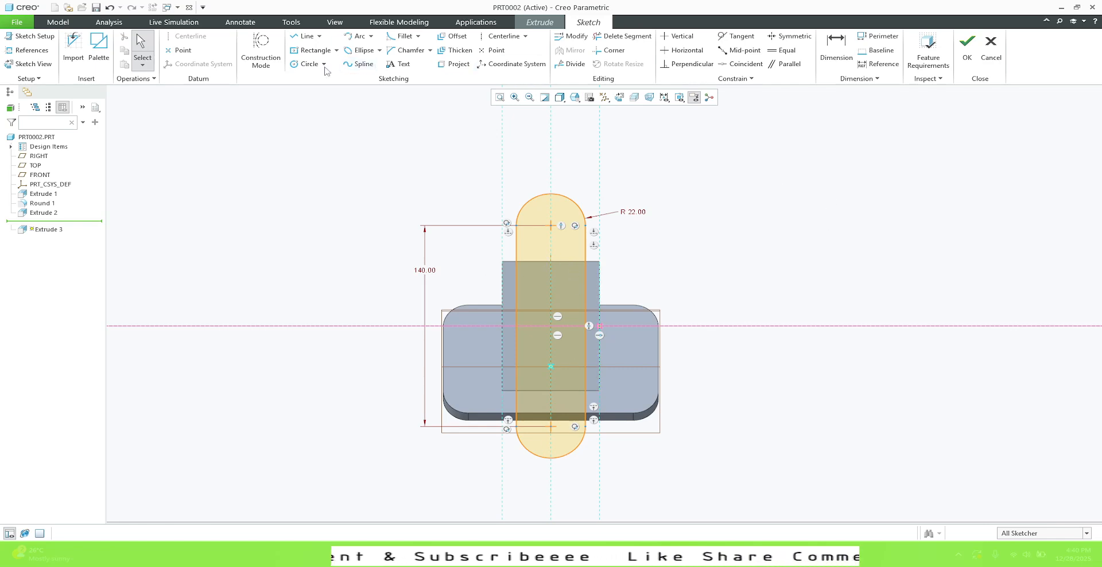
Step: Draw a circle centred on the racetrack's upper end arc and set its diameter to 15
left_click(307, 64)
left_click(551, 225)
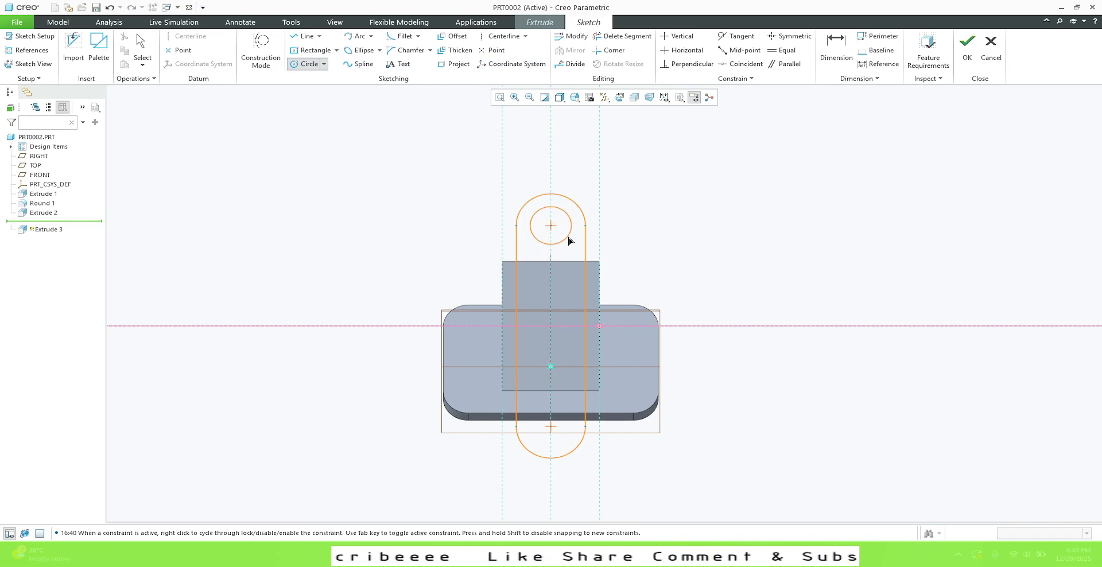
left_click(571, 242)
middle_click(629, 240)
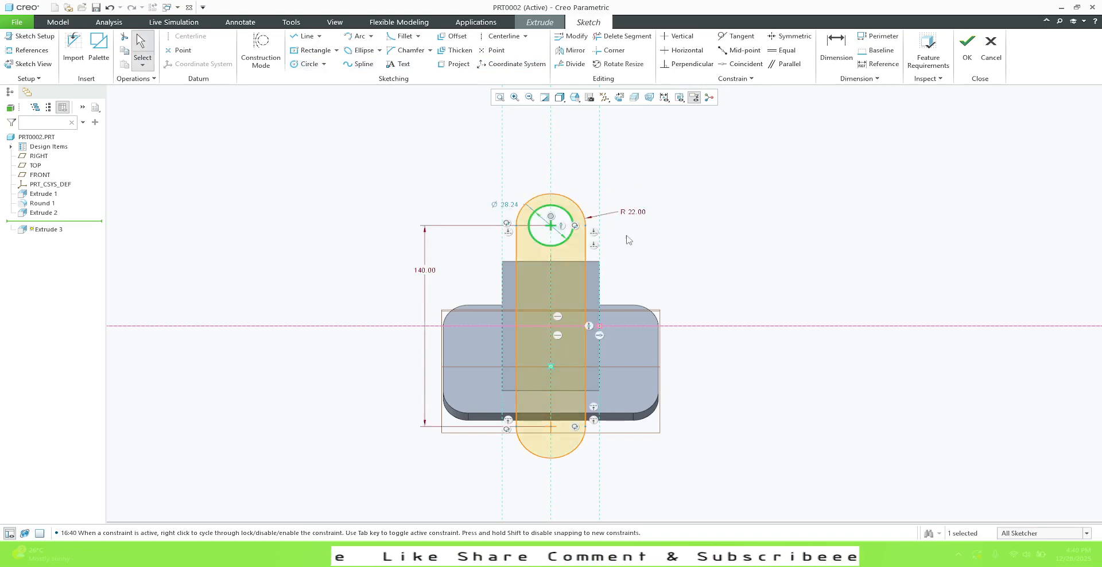
double_click(509, 211)
type("1")
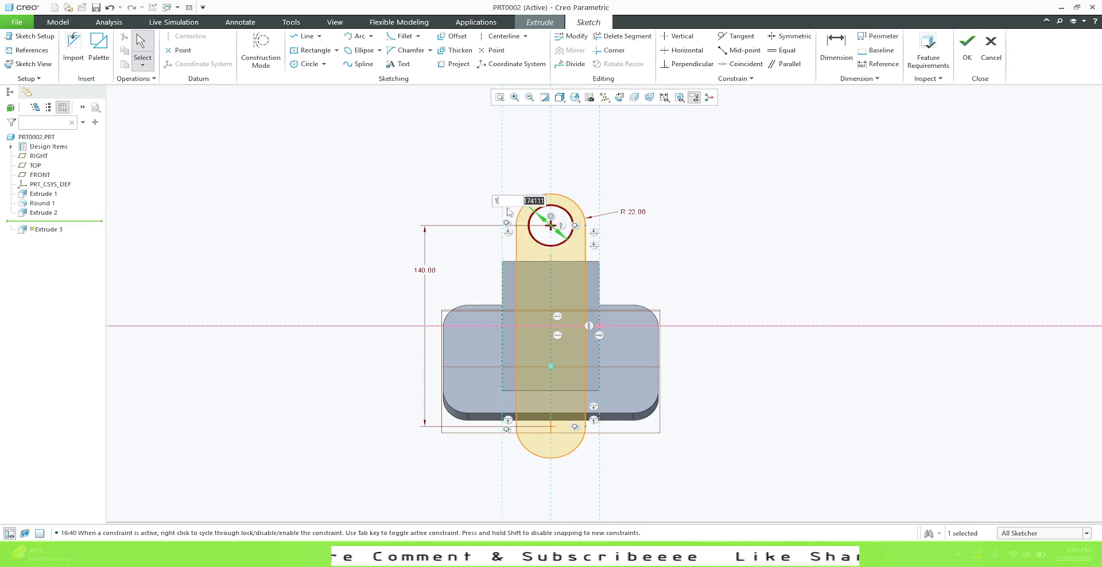
type("5")
key("Return")
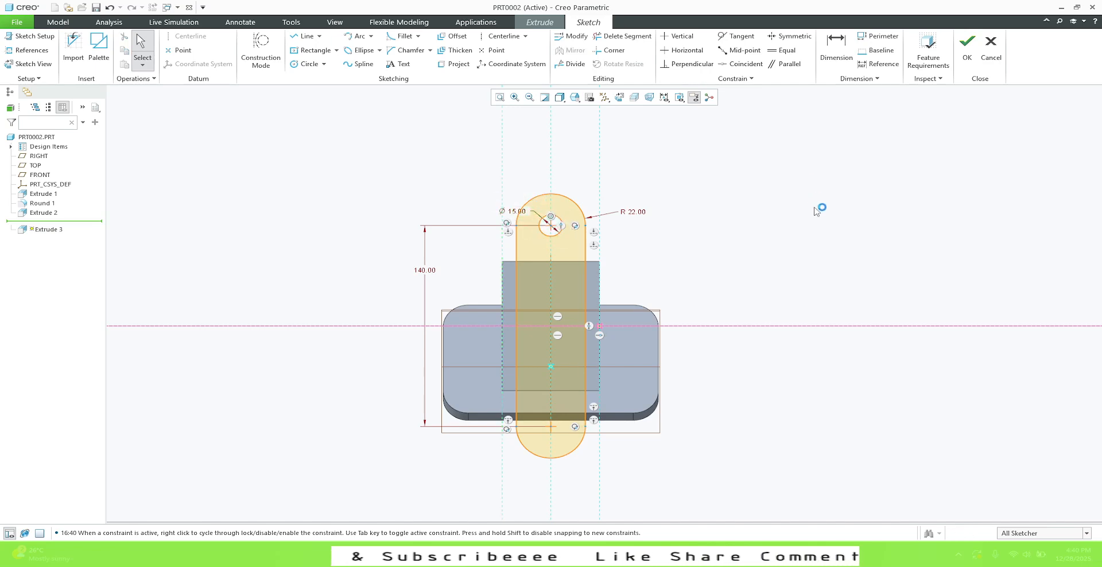
Step: Draw a second circle centred on the racetrack's lower end arc, equal in size to the upper 15 hole
left_click(555, 237)
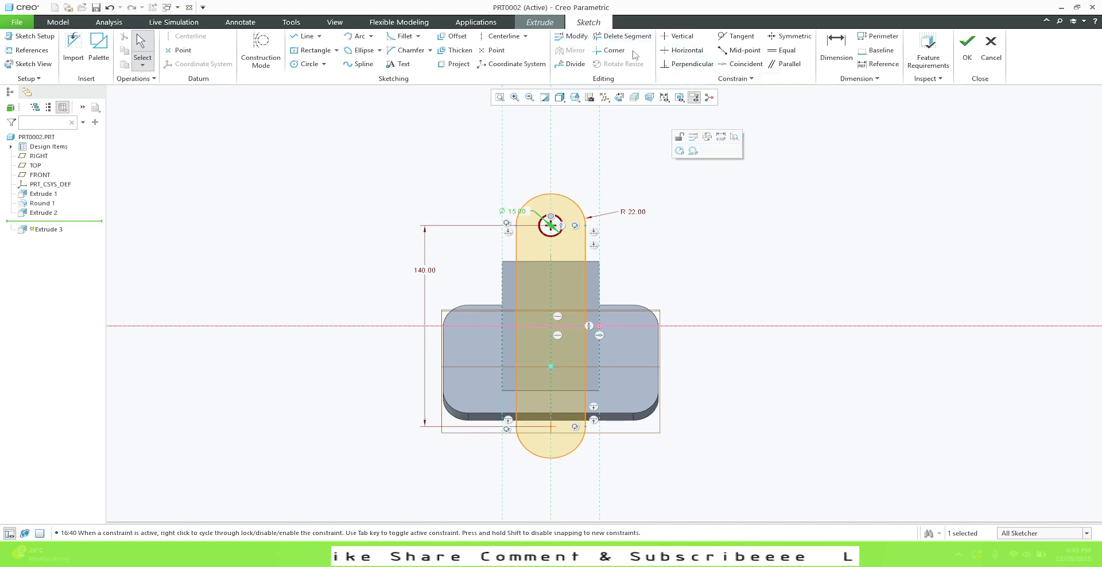
left_click(810, 240)
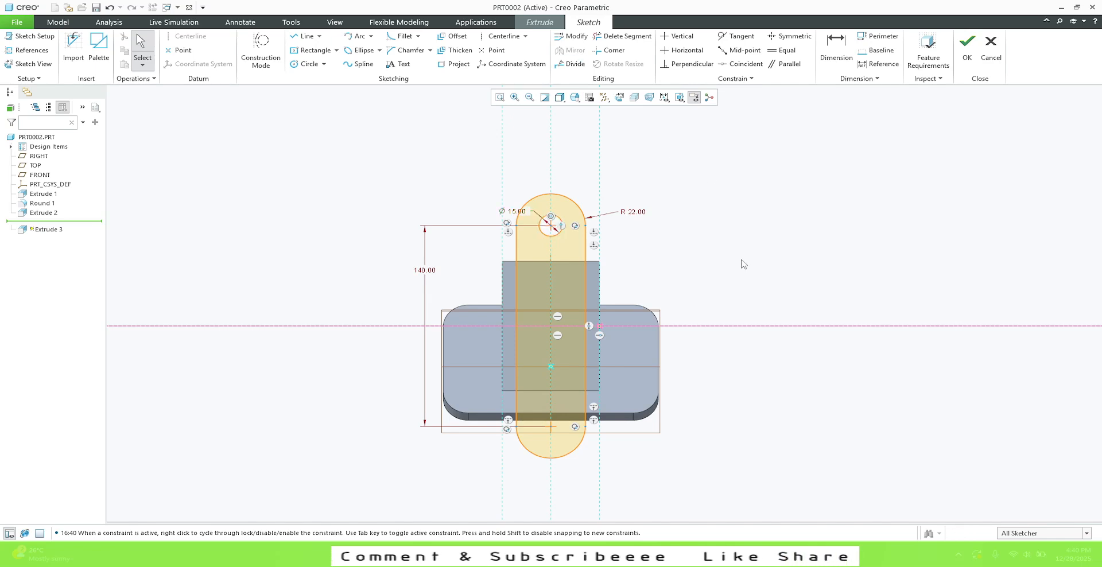
left_click(301, 64)
left_click(551, 428)
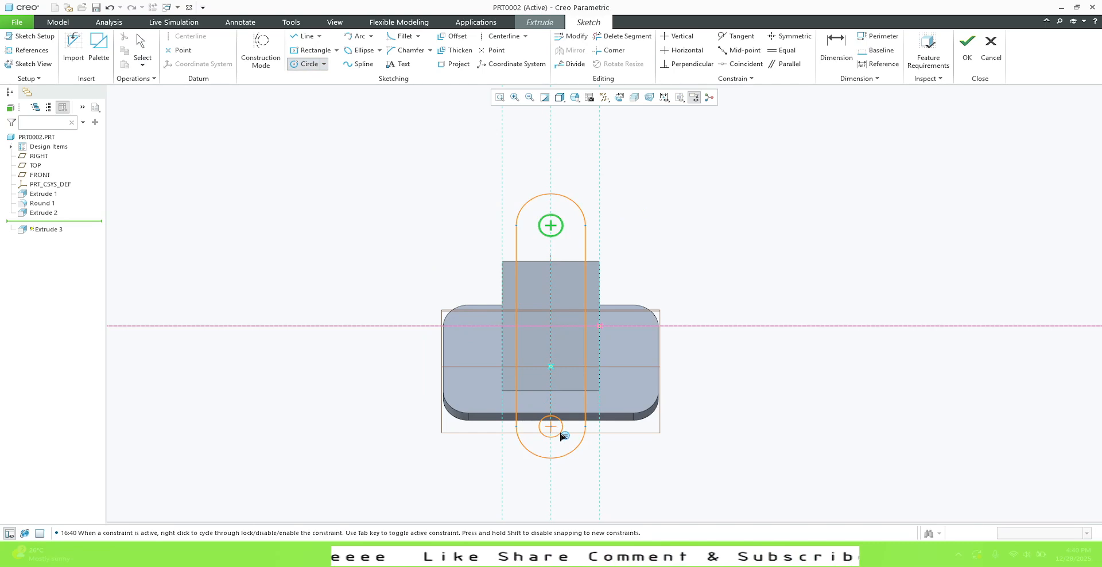
left_click(564, 435)
middle_click(868, 216)
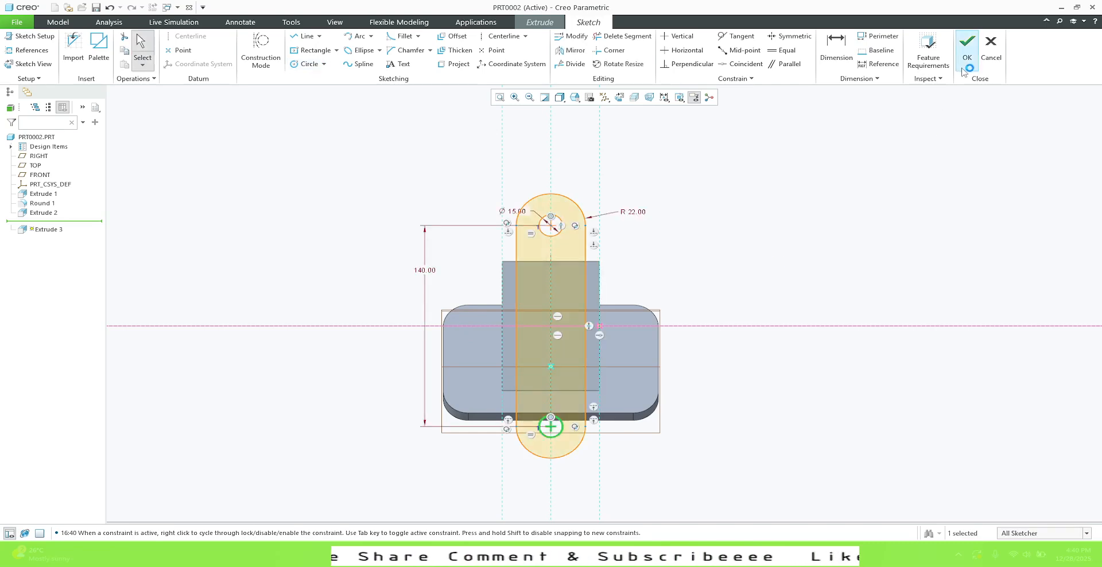
Step: Finish the ear sketch and check the ear thickness on the CREO_PRACTICE_PROBLEMS_3D01 drawing
left_click(581, 103)
left_click(600, 110)
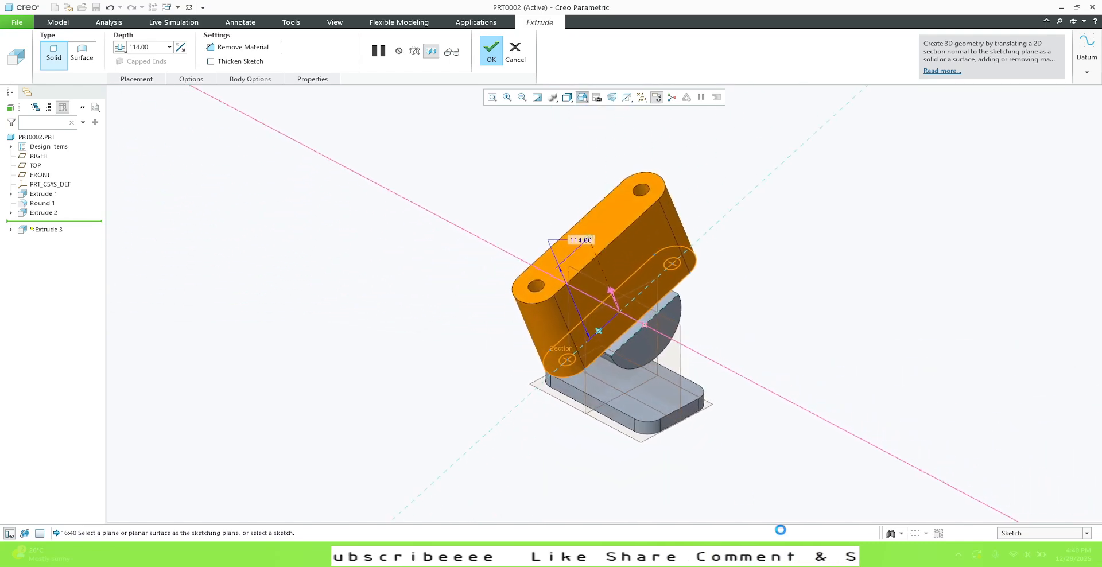
mouse_move(750, 556)
left_click(753, 497)
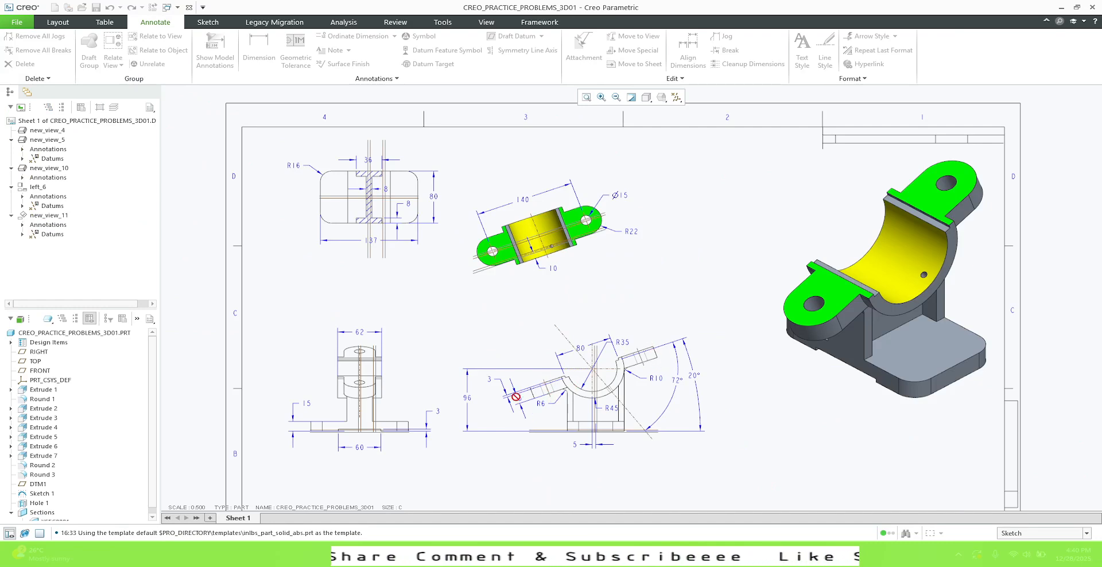
mouse_move(749, 556)
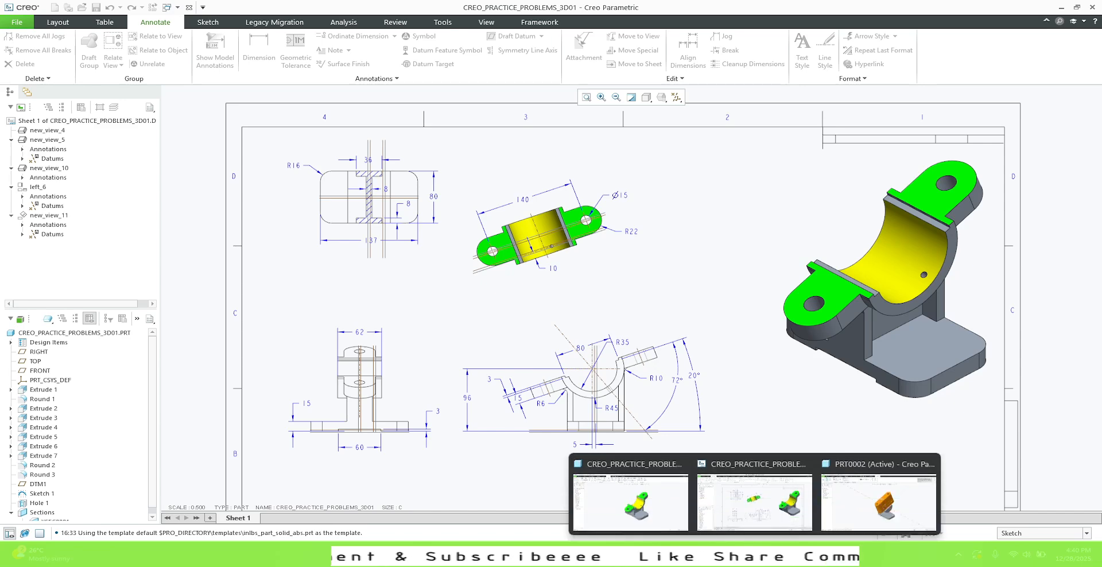
left_click(887, 503)
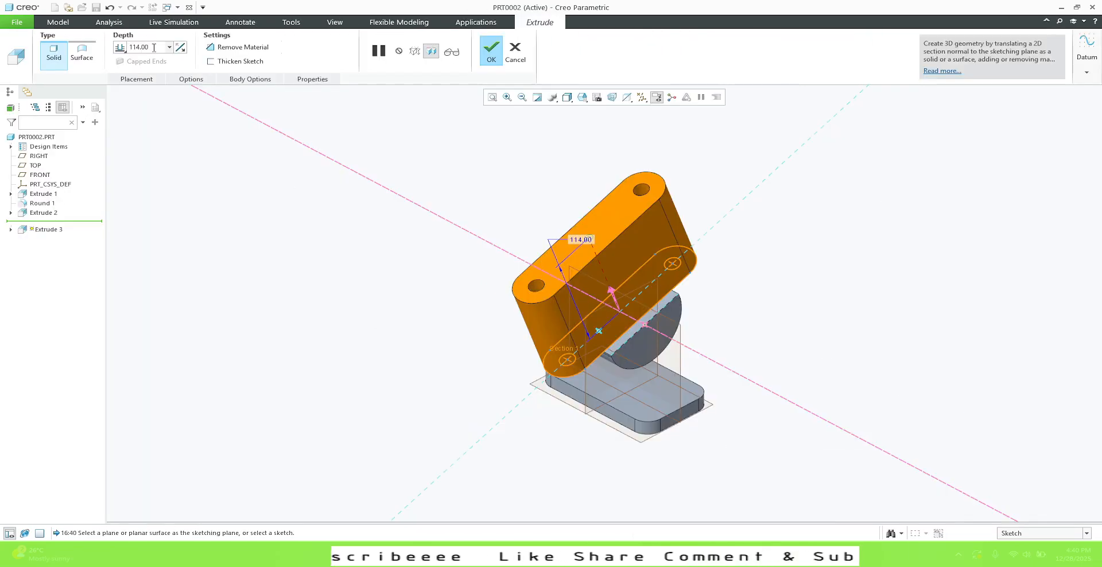
Step: Set the ear extrusion depth to 18, reverse its direction toward the base and complete the feature
type("1")
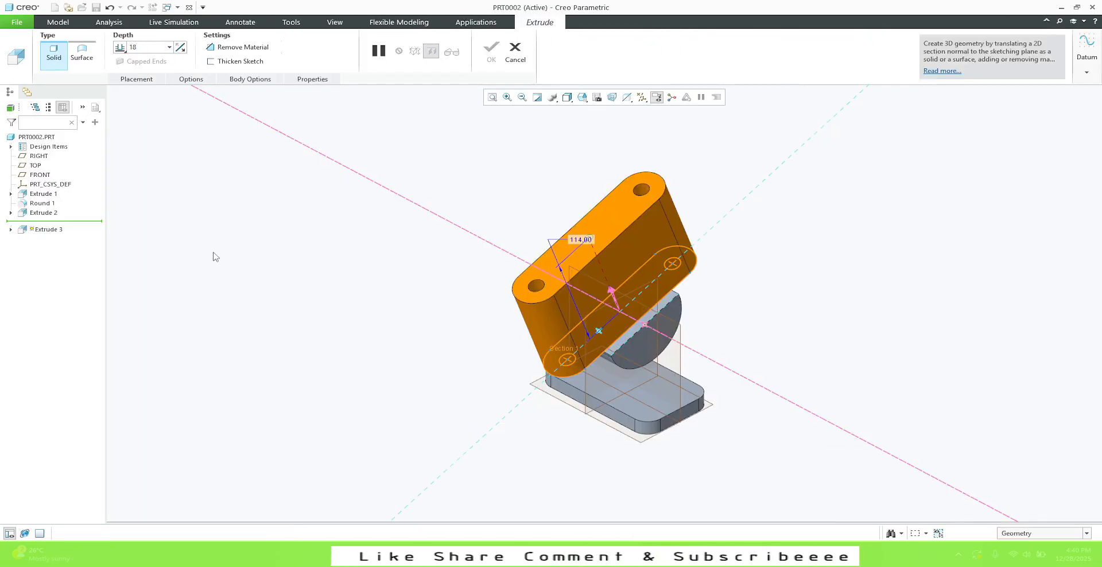
type("8")
key("Return")
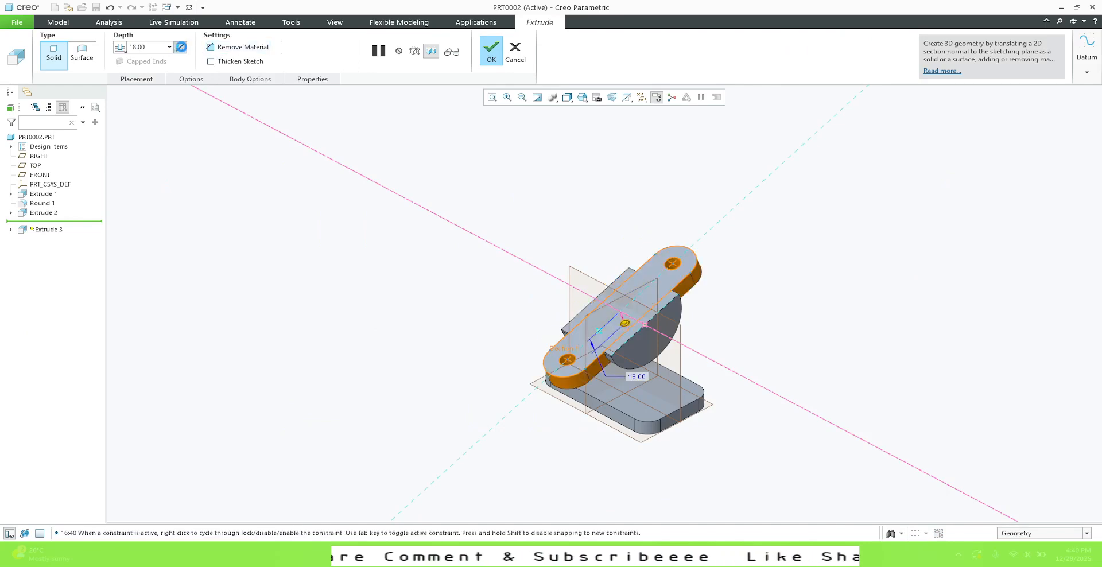
left_click(490, 51)
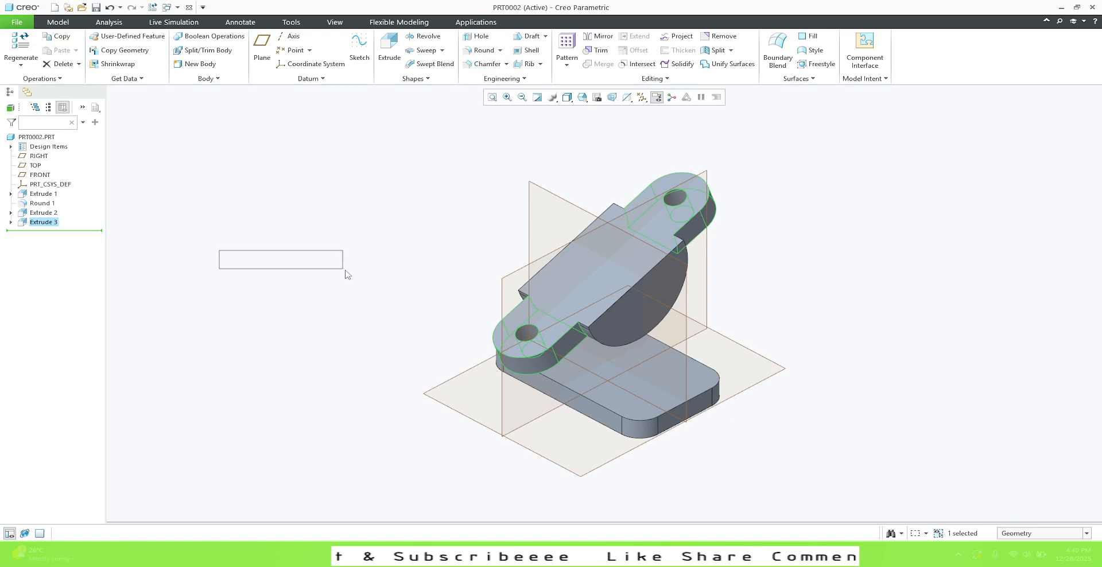
Step: Start an extrude sketch on the saddle's half-round end face and draw a circle about 68.57 in diameter, concentric with its outer arc
mouse_move(341, 306)
middle_mouse_down()
mouse_move(303, 278)
mouse_move(278, 310)
mouse_move(336, 294)
mouse_move(347, 246)
mouse_move(295, 261)
mouse_move(268, 219)
mouse_move(331, 267)
mouse_move(336, 293)
middle_mouse_up()
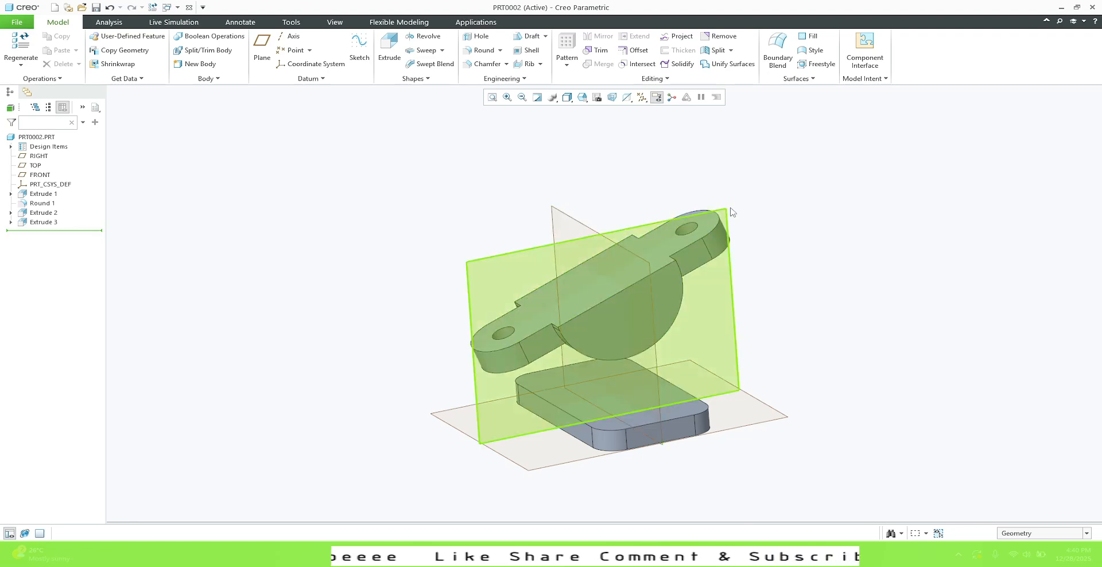
left_click(634, 308)
left_click(714, 271)
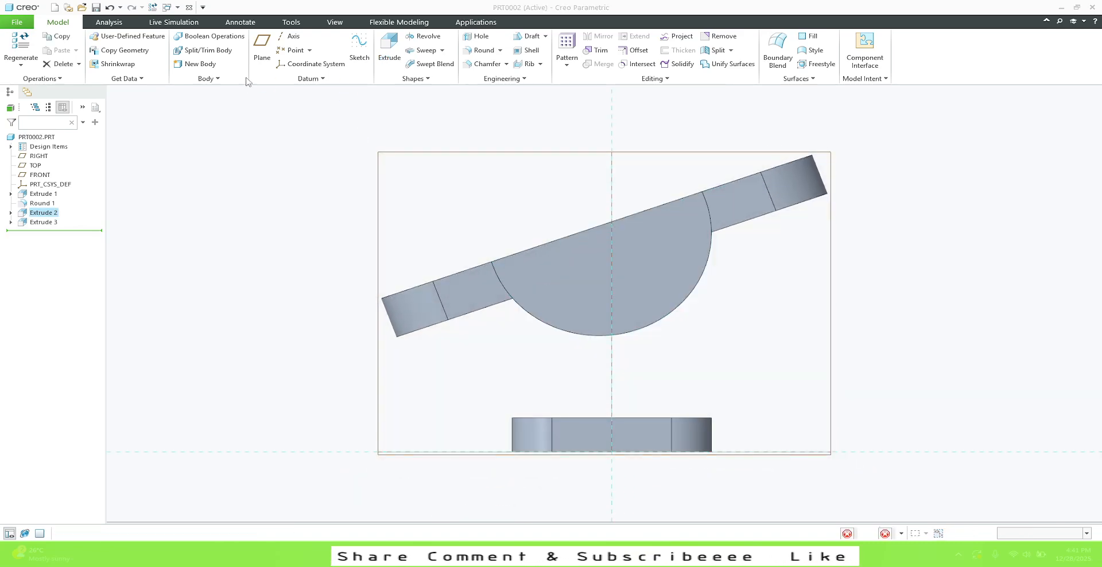
left_click(313, 64)
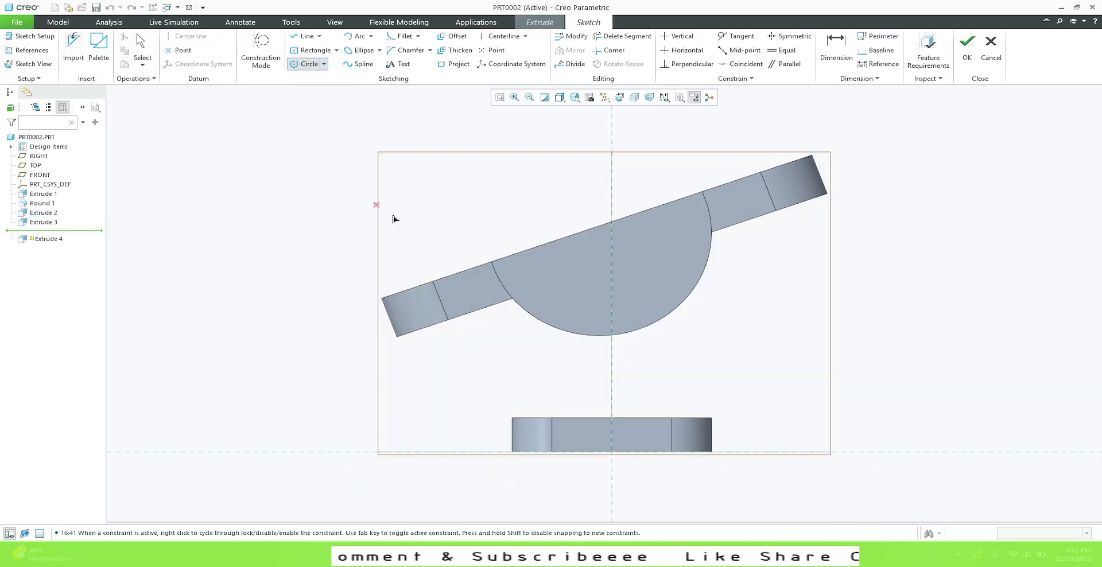
left_click(599, 234)
left_click(660, 281)
middle_click(319, 269)
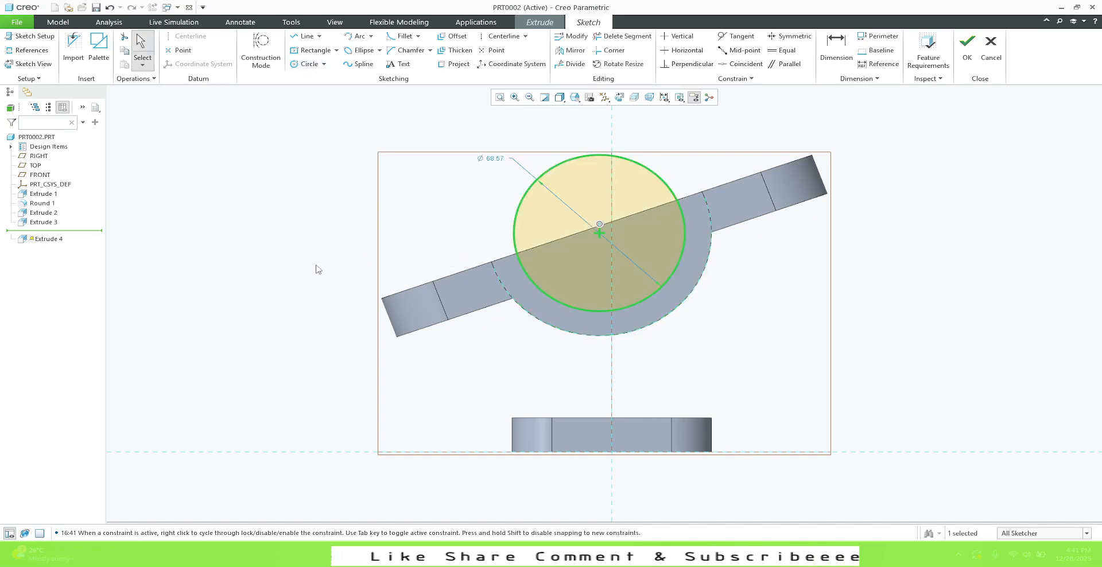
Step: Set the concentric circle's diameter to 35
double_click(491, 162)
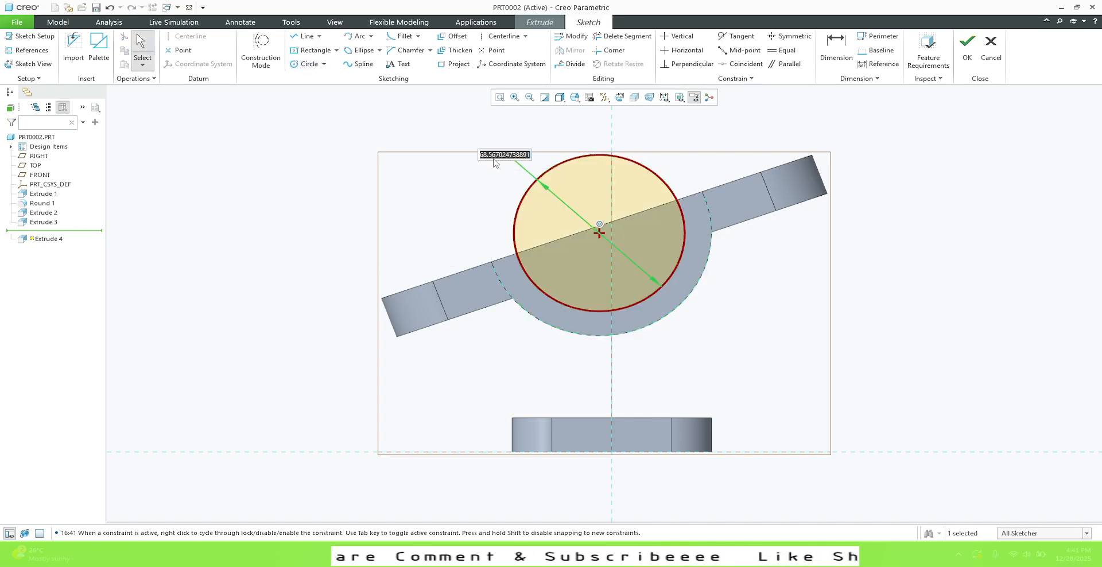
type("35")
key("Return")
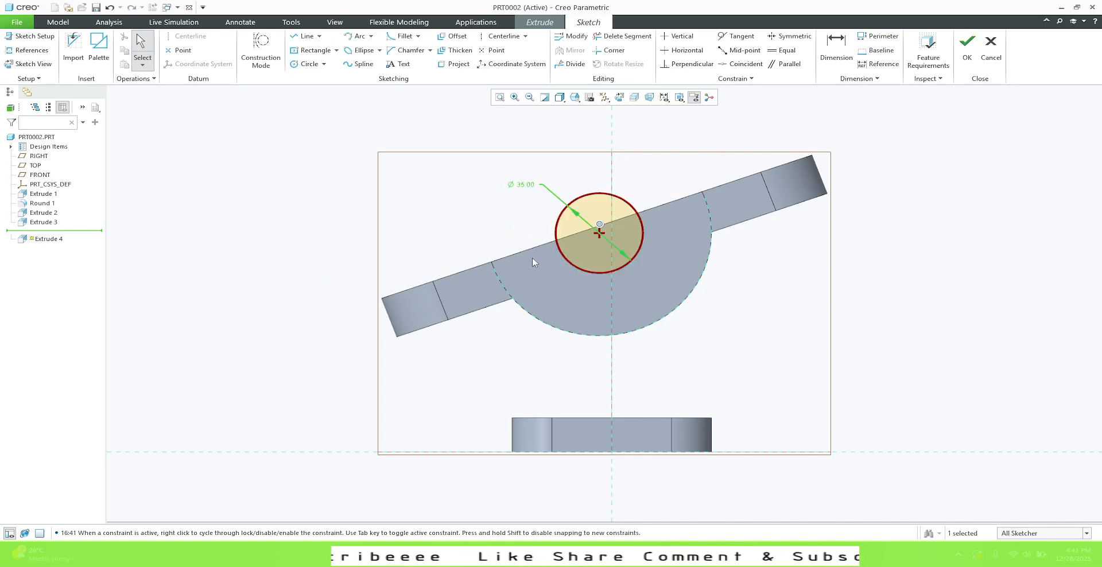
Step: Convert the concentric circle's diameter dimension to a radius and set it to 35
left_click(524, 182)
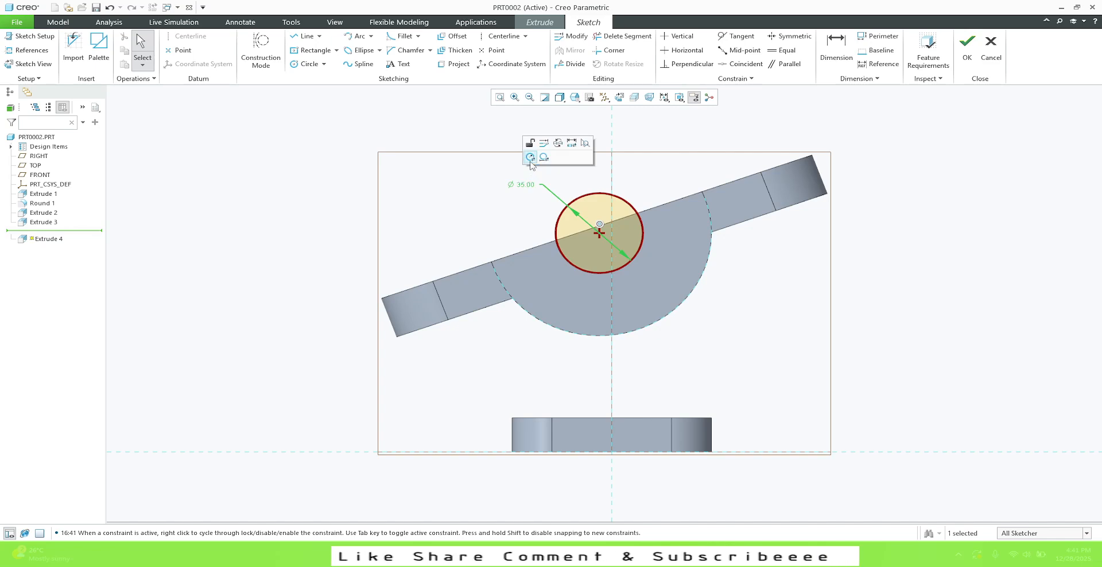
left_click(530, 158)
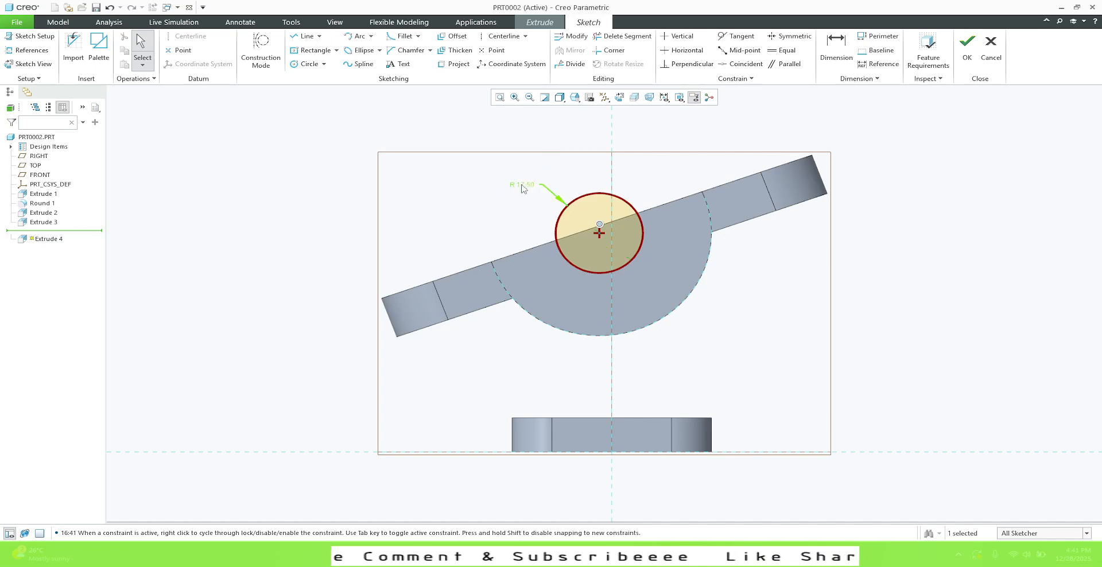
double_click(523, 186)
type("35")
key("Return")
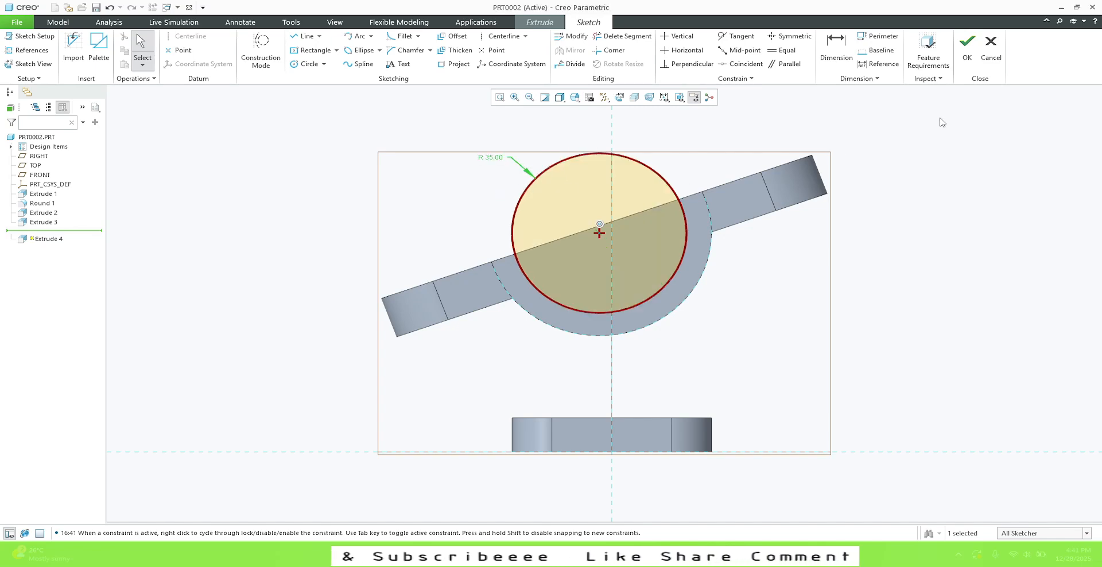
Step: Extrude the R35 circle as a 70 deep material-removing cut, reversed so that it passes through the saddle body
left_click(967, 48)
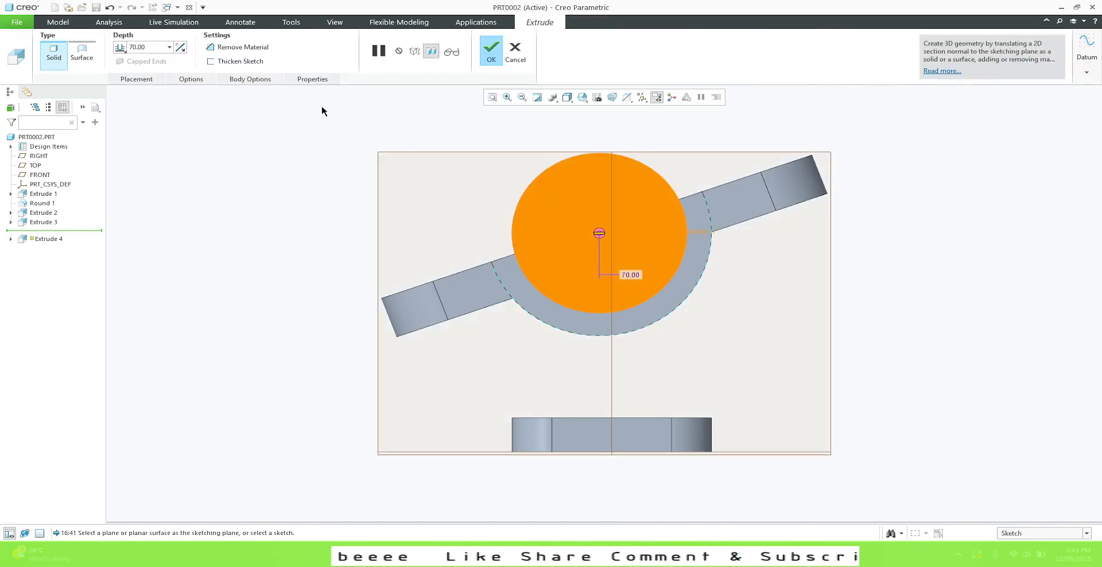
left_click(582, 97)
left_click(611, 119)
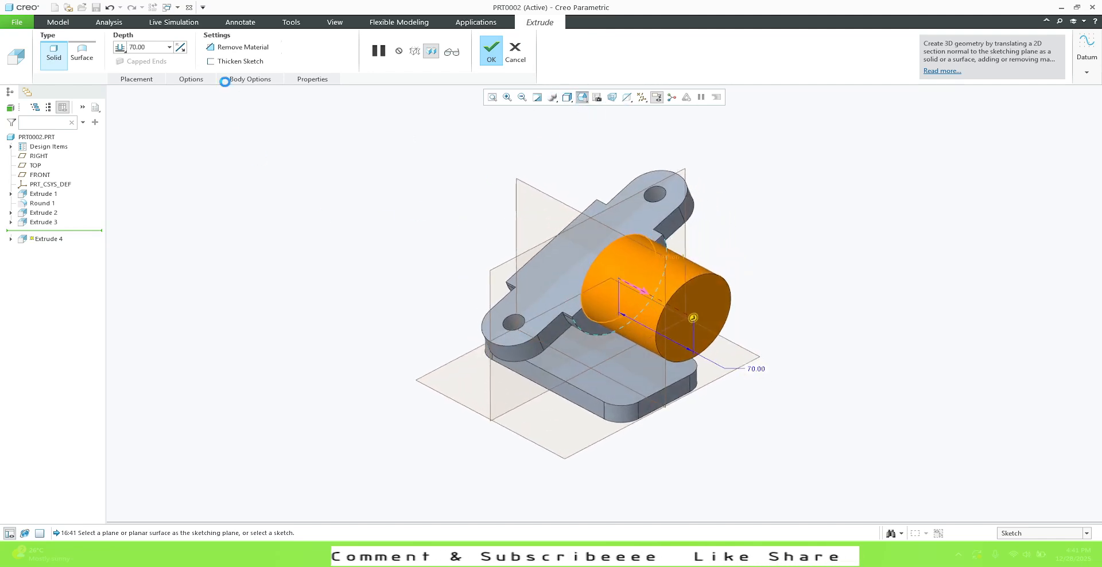
left_click(180, 47)
left_click(240, 47)
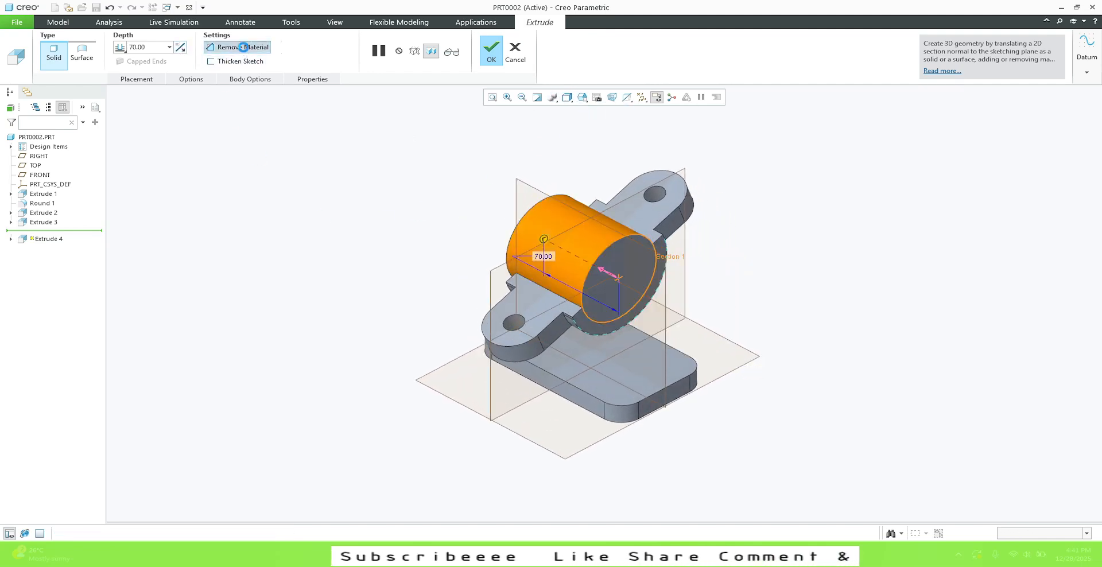
left_click(504, 55)
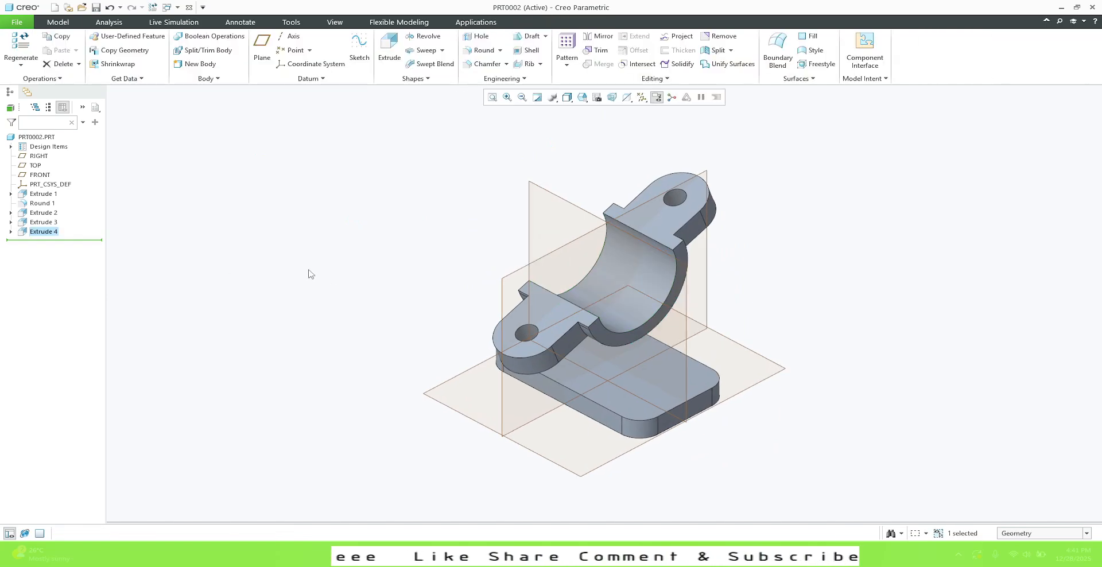
Step: Check the saddle dimensions on the CREO_PRACTICE_PROBLEMS_3D01 drawing and start an extrude sketch on the part's RIGHT datum plane
middle_click_drag(356, 281, 323, 283)
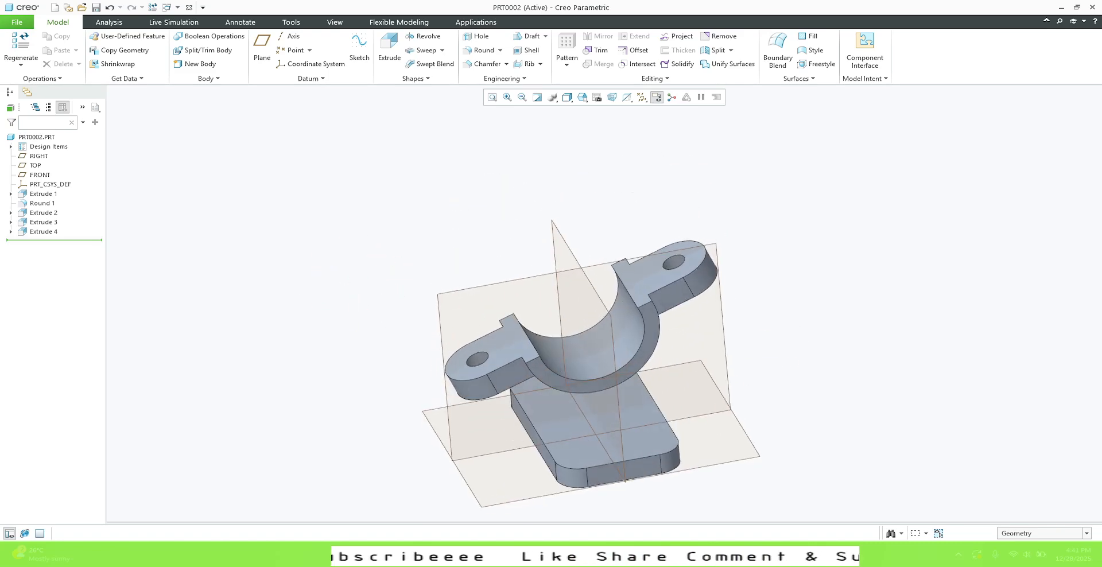
mouse_move(755, 554)
left_click(756, 493)
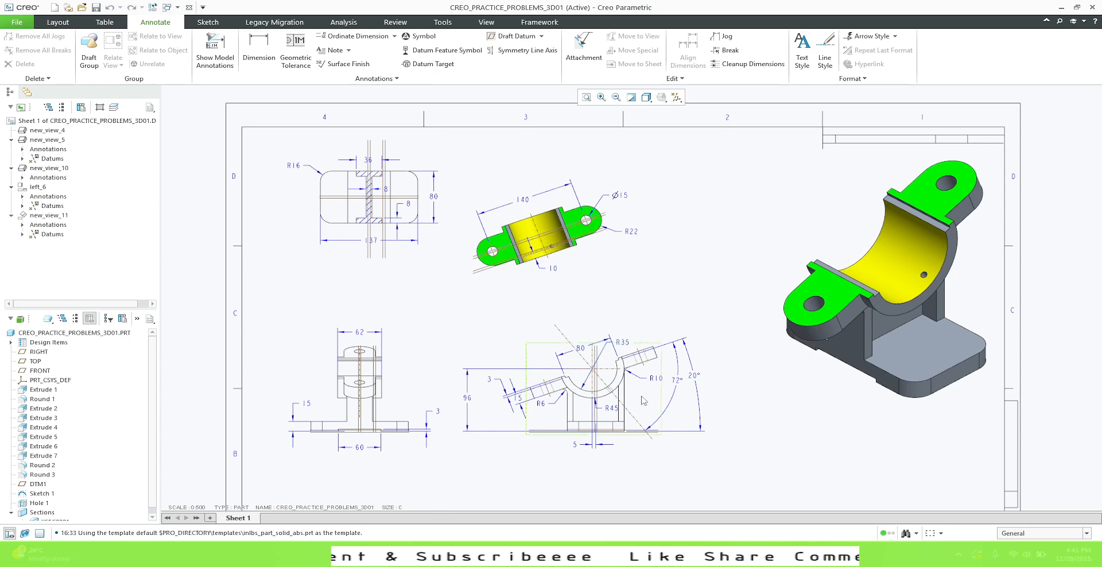
mouse_move(755, 554)
left_click(882, 498)
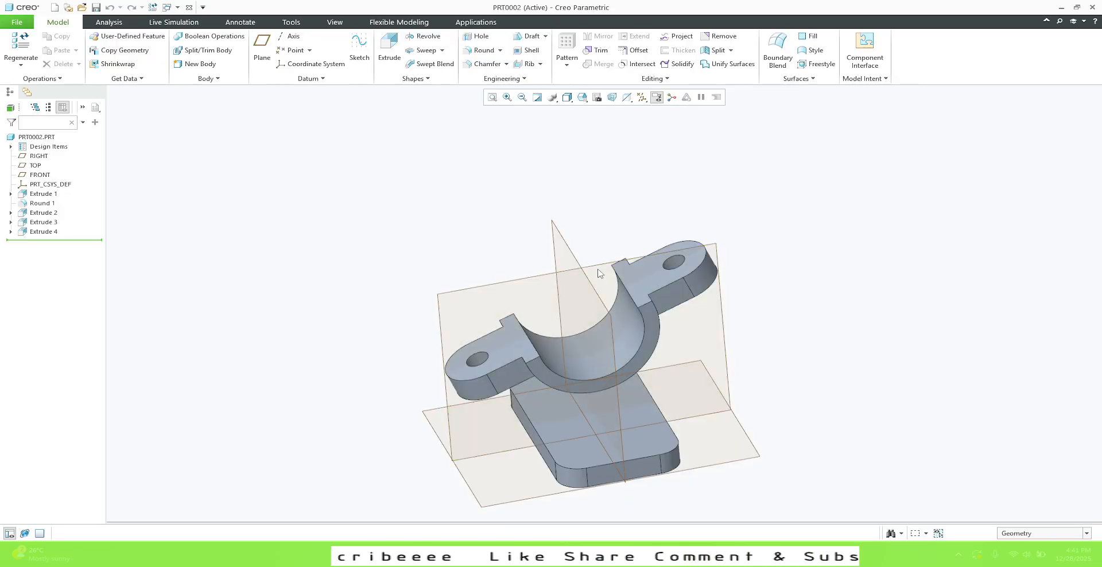
left_click(598, 272)
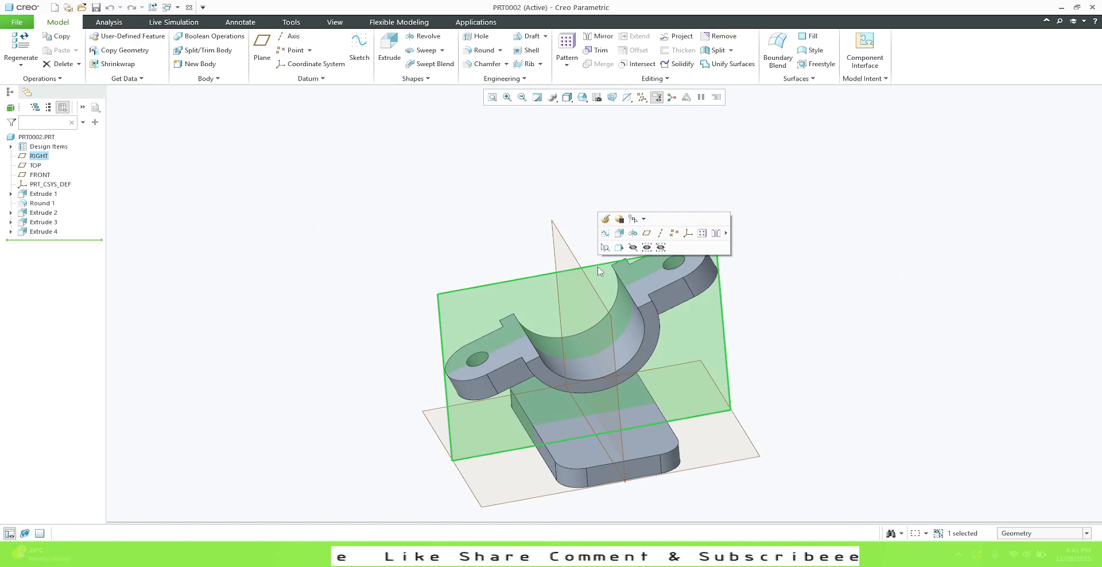
left_click(618, 233)
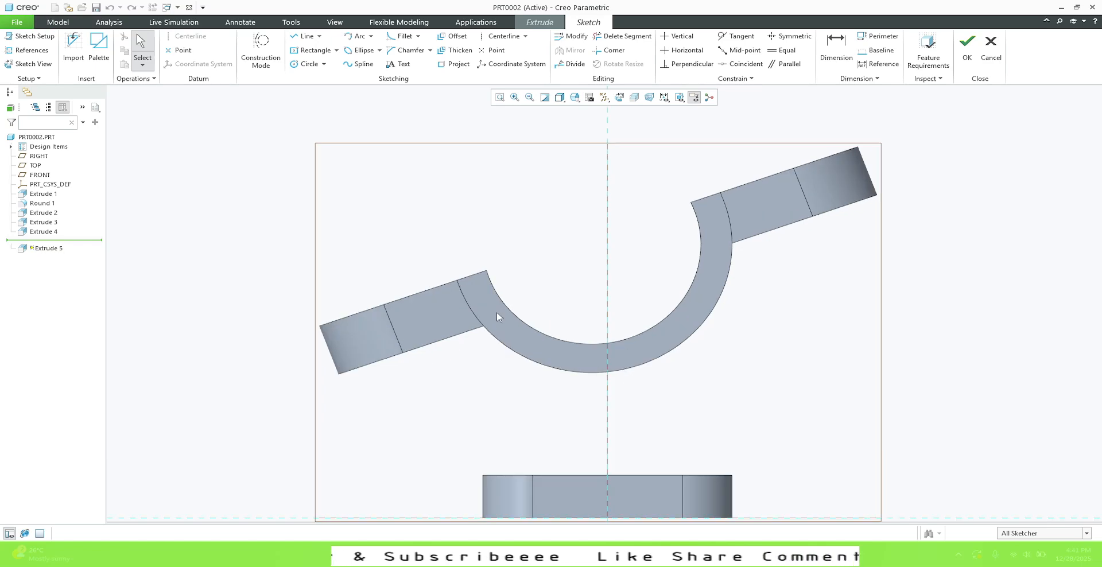
Step: Draw a slanted rectangle along the saddle's inclined top edge, spanning the bore into both rims, and set its thickness to 3
left_click(336, 50)
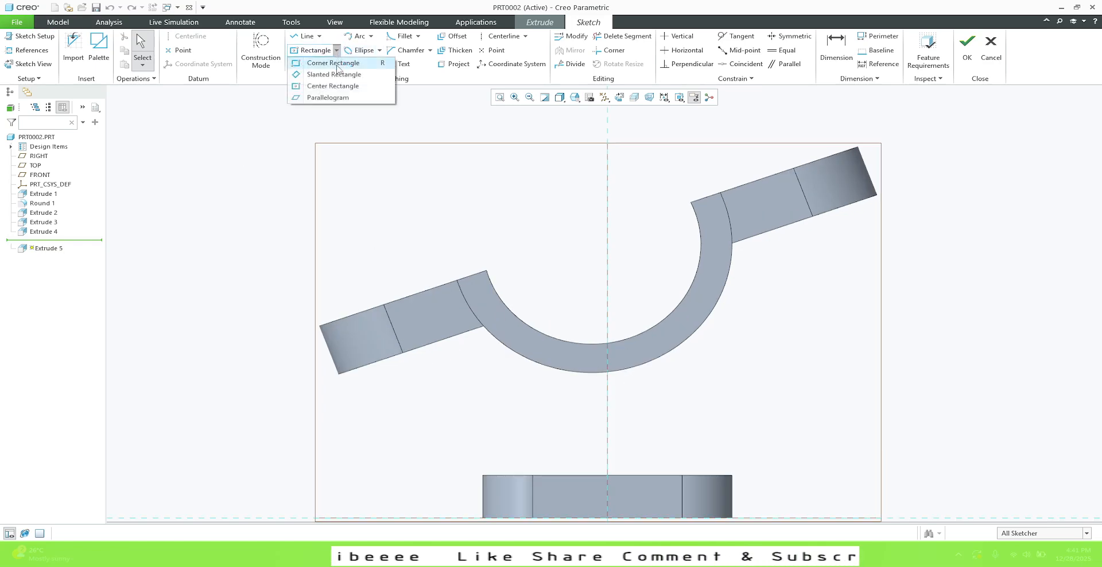
left_click(344, 75)
scroll(503, 276, "down", 3)
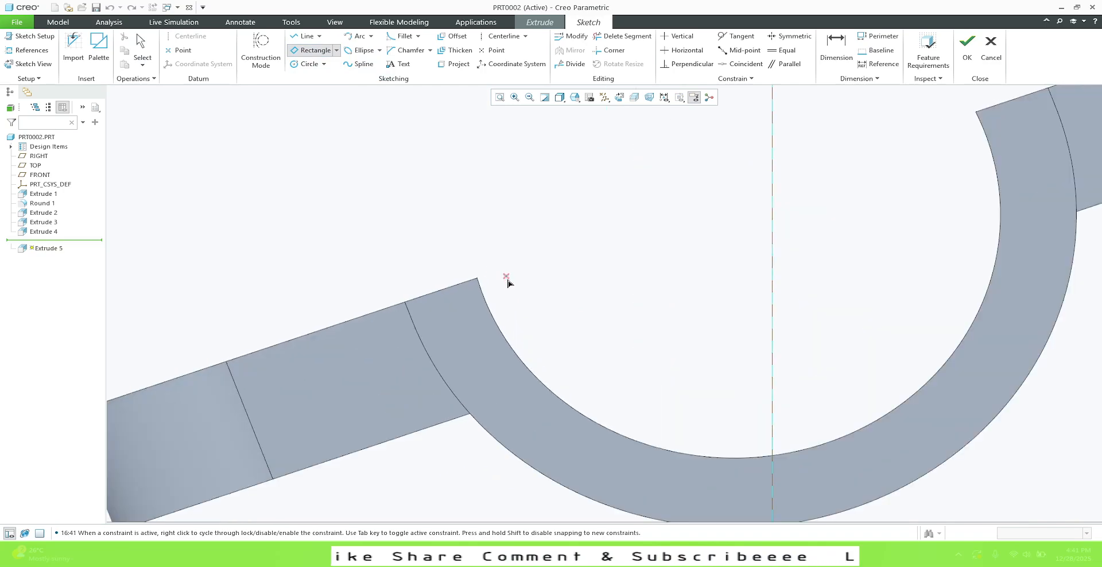
left_click(453, 287)
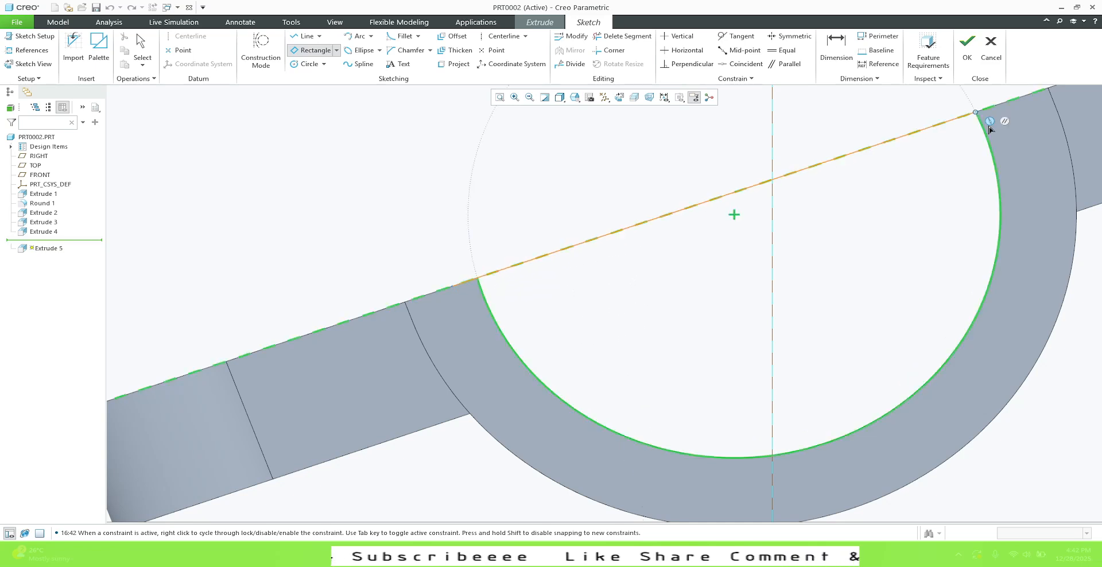
left_click(1011, 106)
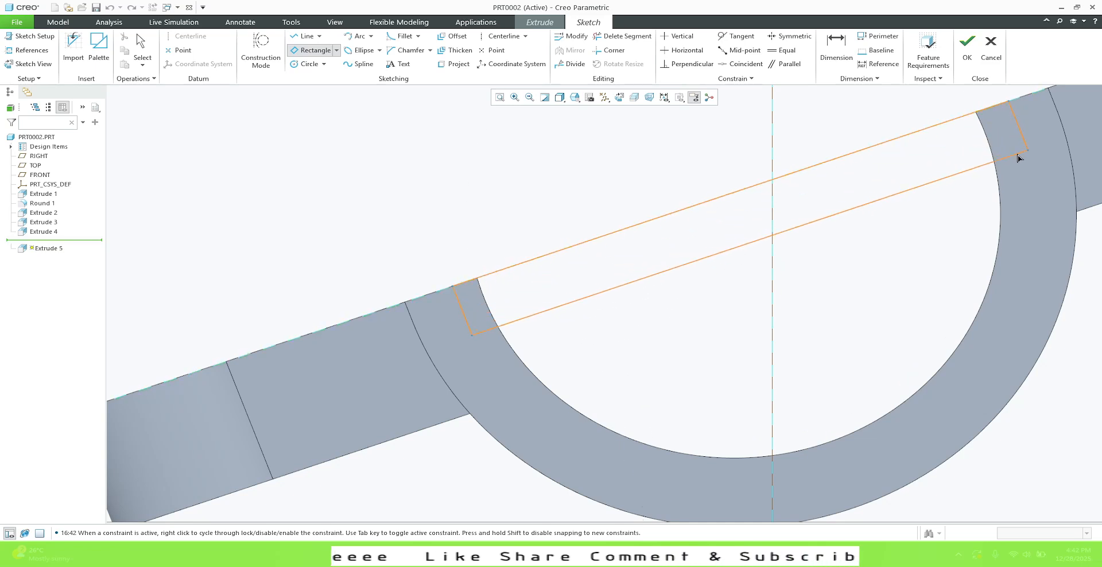
left_click(512, 249)
middle_click(341, 250)
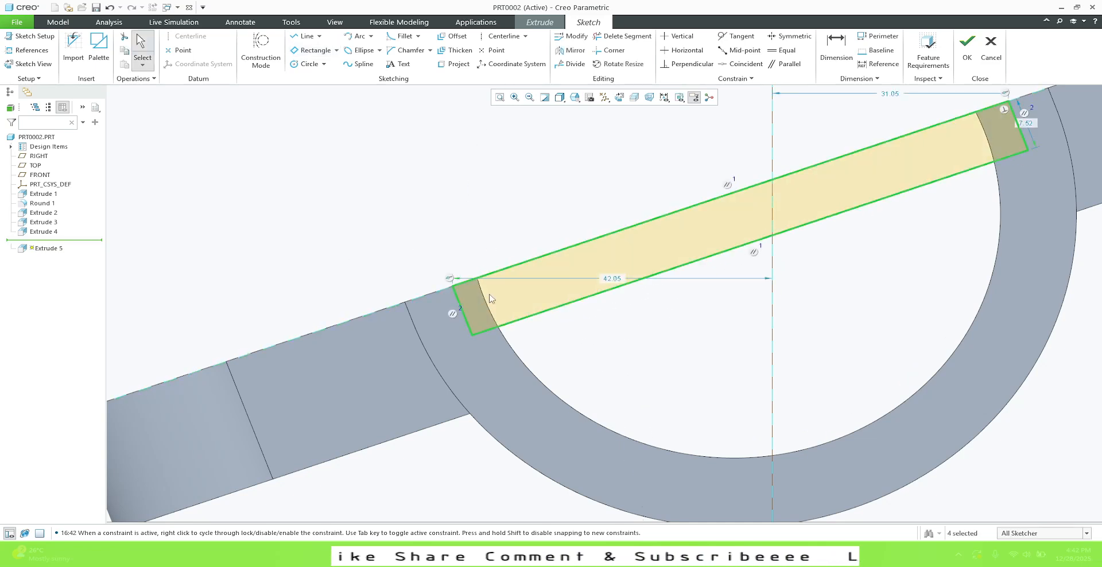
double_click(1032, 124)
type("3")
key("Return")
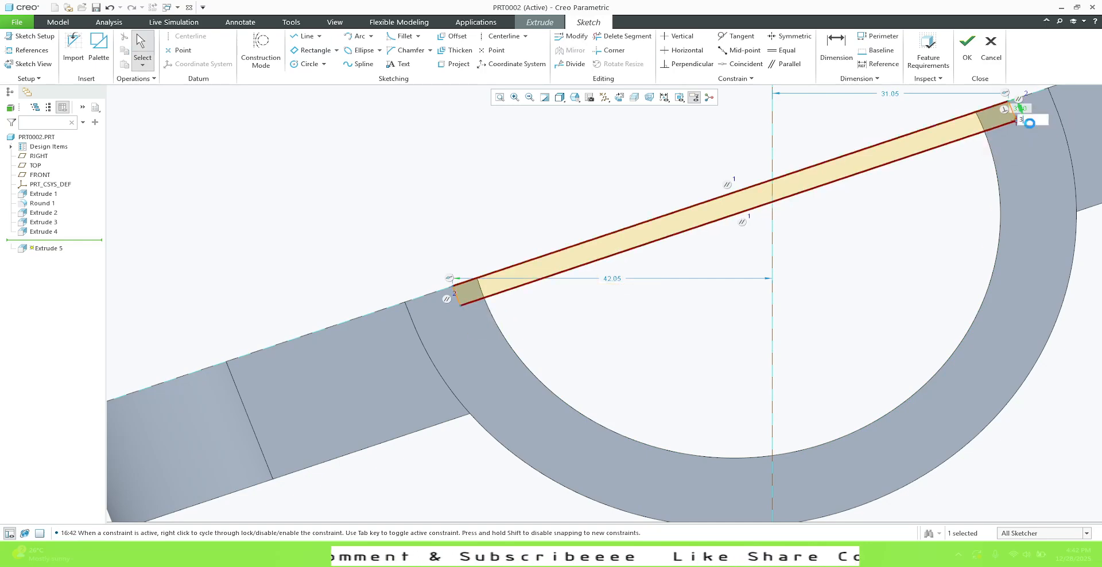
Step: Dimension the slanted rectangle's long top edge and set its length to 80
scroll(516, 344, "up", 2)
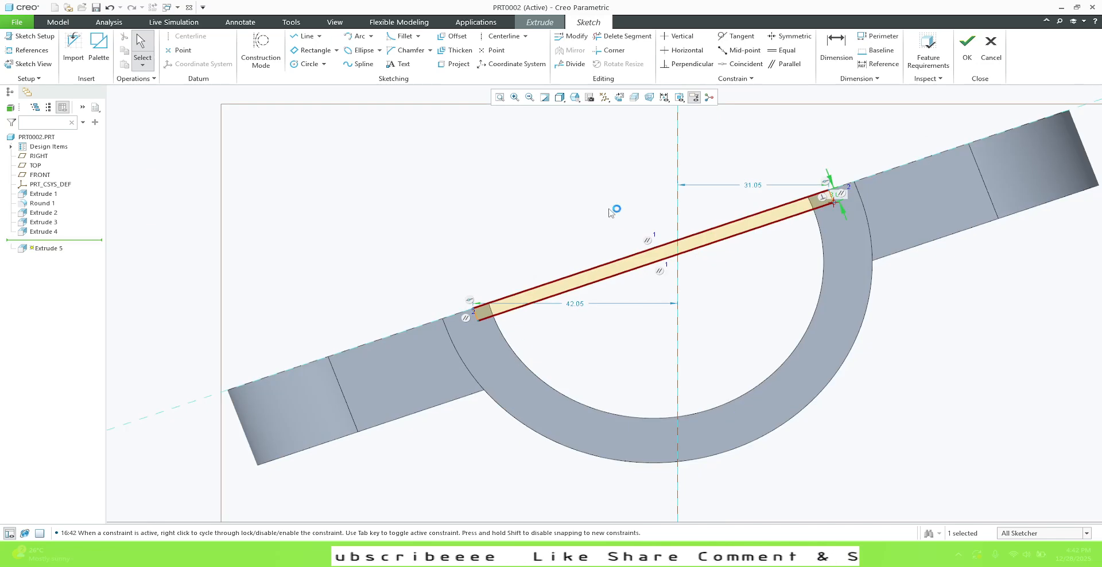
left_click(837, 50)
left_click(657, 248)
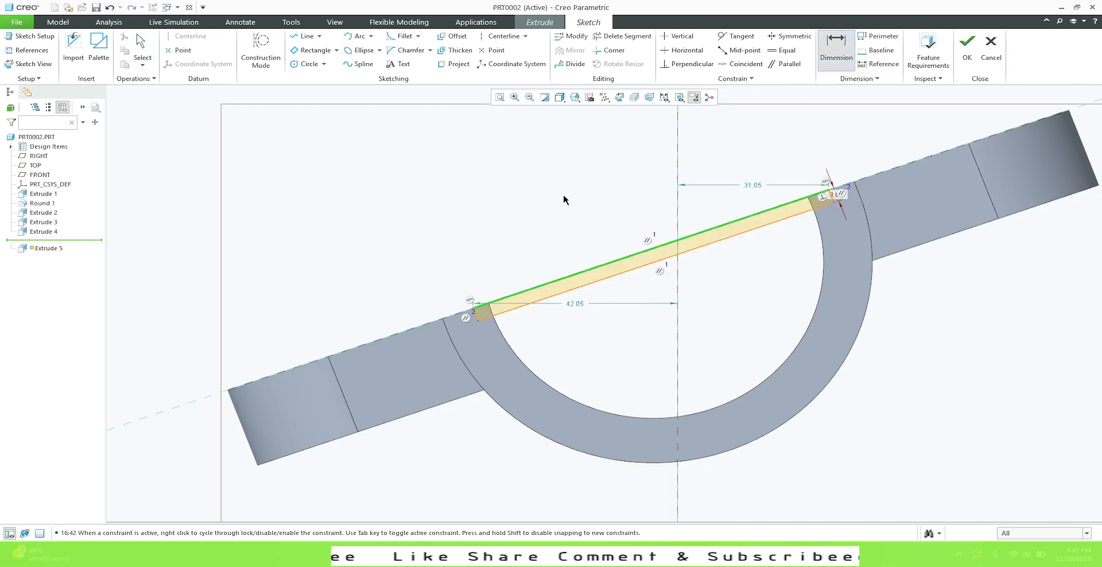
middle_click(564, 195)
type("80")
key("Return")
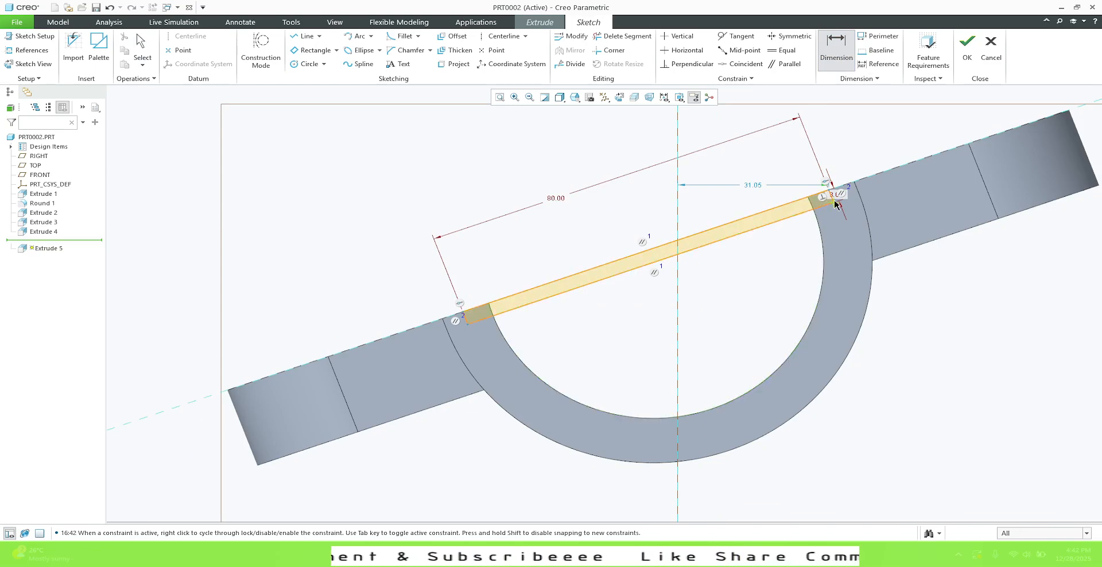
middle_click(402, 194)
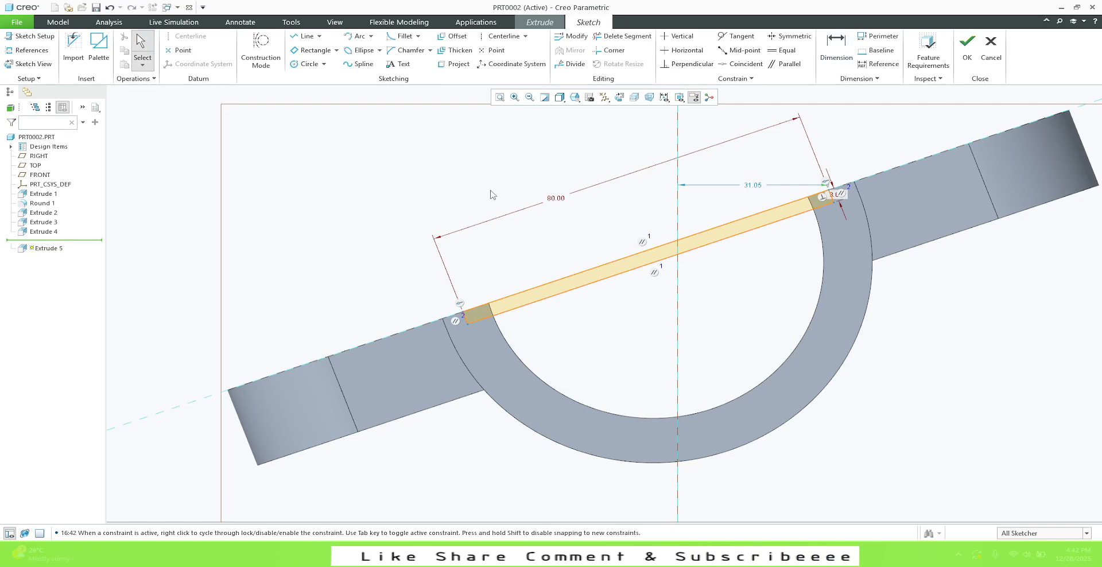
Step: Add the saddle's R35 bore surface as a sketch reference
left_click(29, 50)
left_click(786, 360)
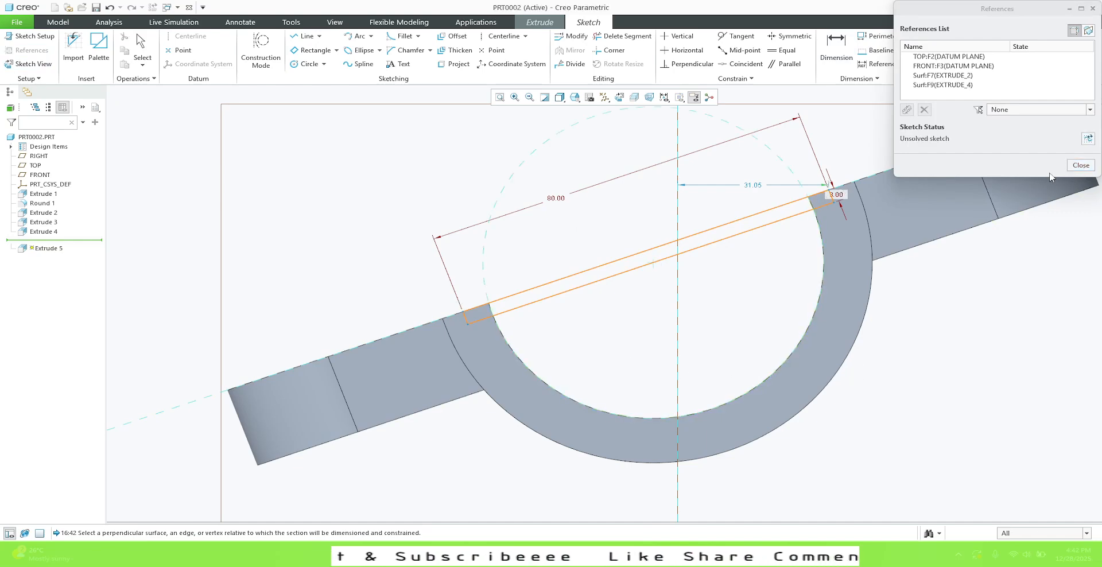
left_click(1077, 170)
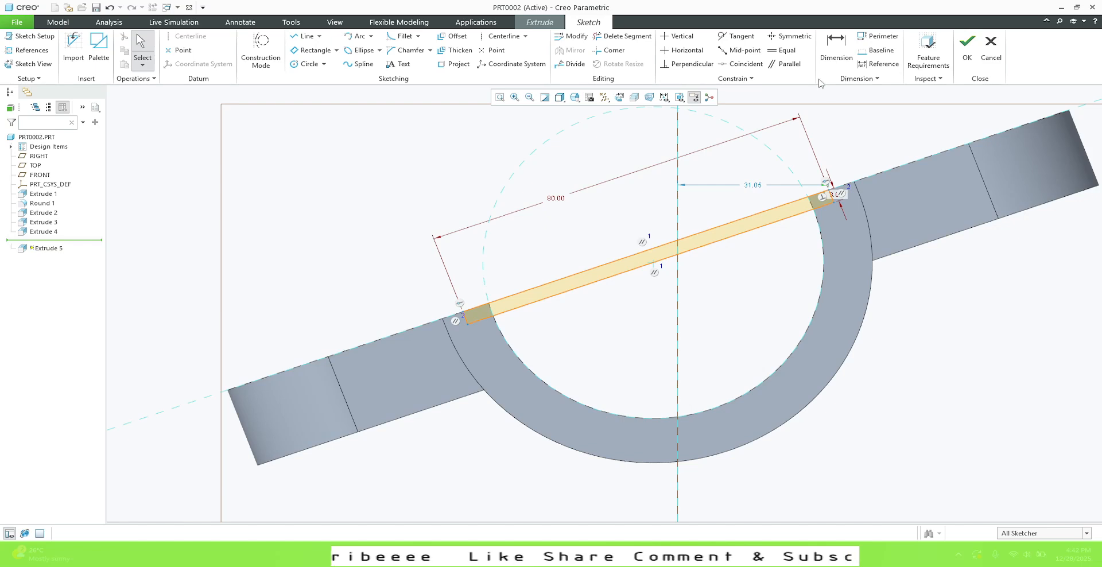
Step: Dimension the distance from the bore's centre to the rectangle's upper short end and set it to 80/2
left_click(837, 47)
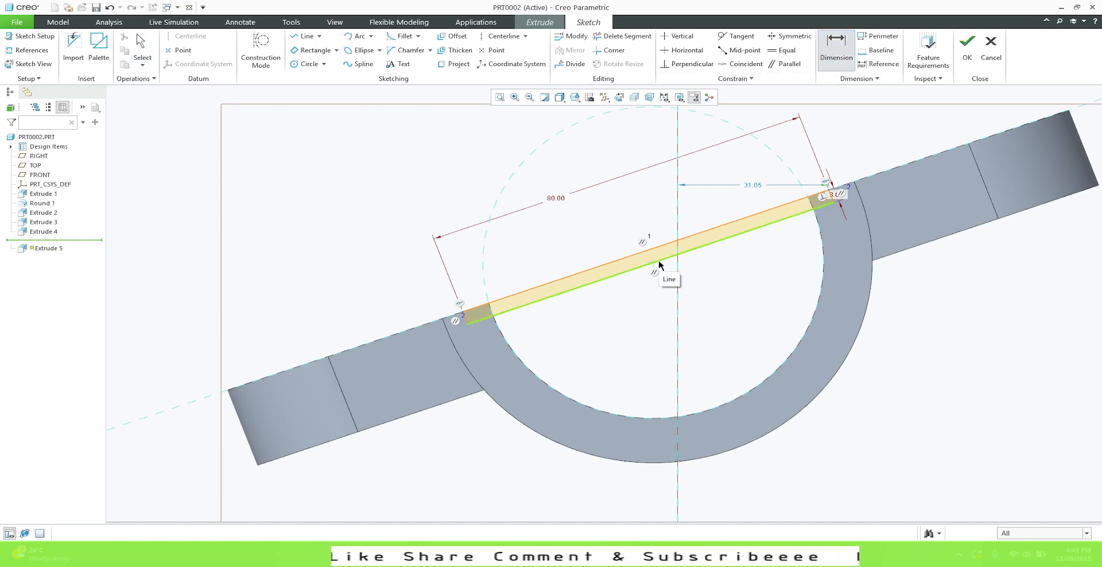
left_click(833, 197)
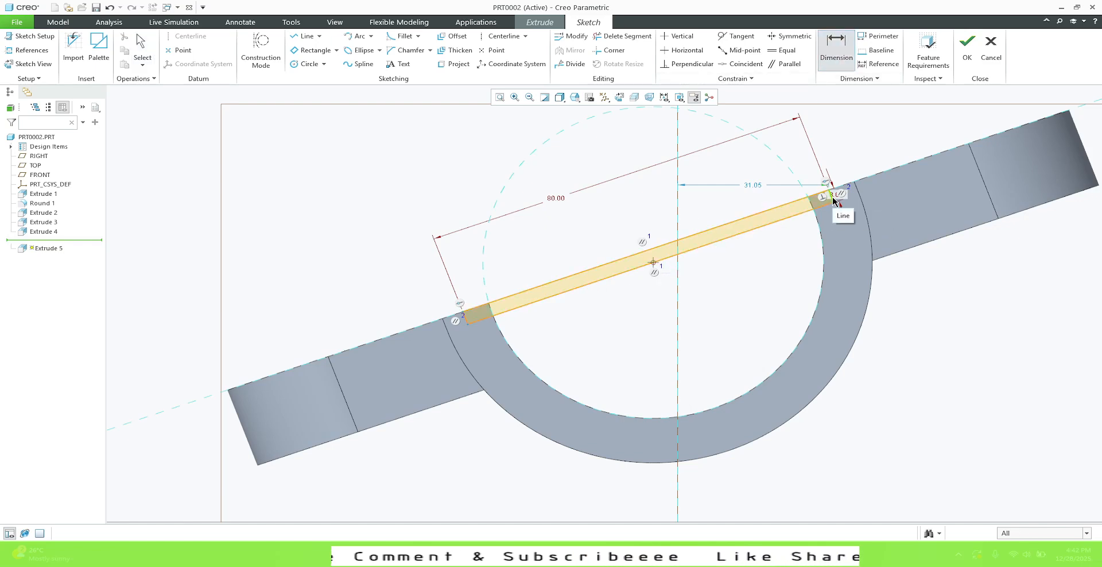
scroll(653, 204, "down", 2)
middle_click(653, 201)
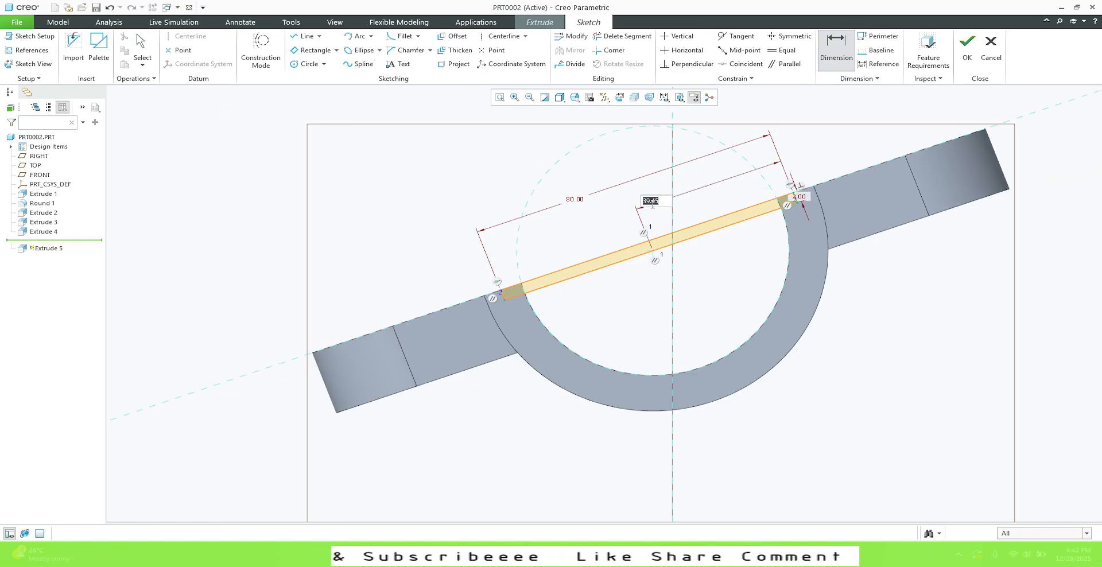
type("80/2")
key("Return")
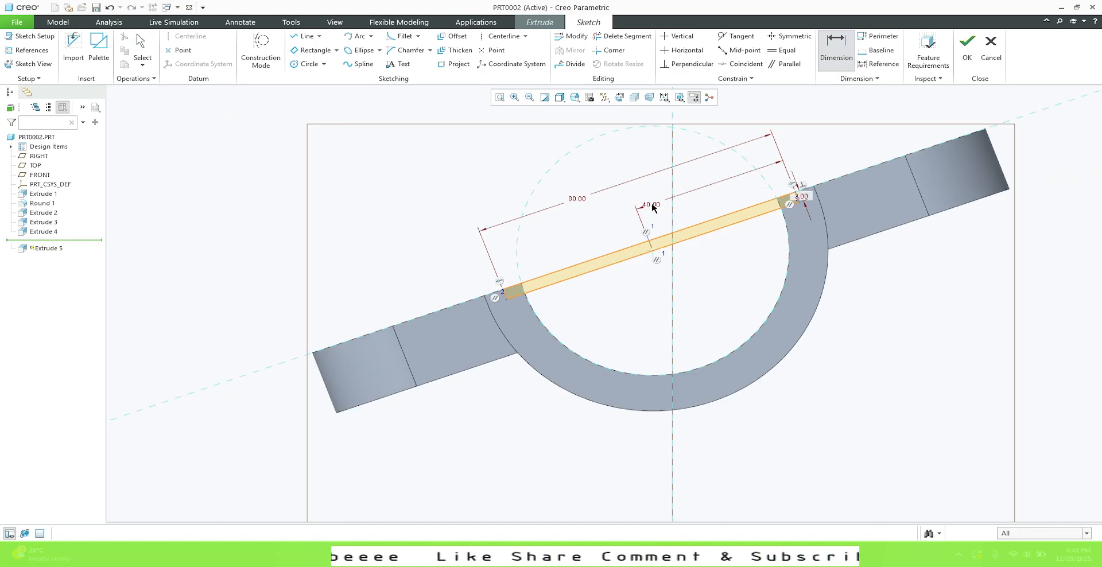
Step: Finish the rectangle sketch and make its extrude a material-removing cut with the direction reversed
left_click(967, 49)
middle_click_drag(477, 220, 528, 239)
scroll(370, 267, "up", 2)
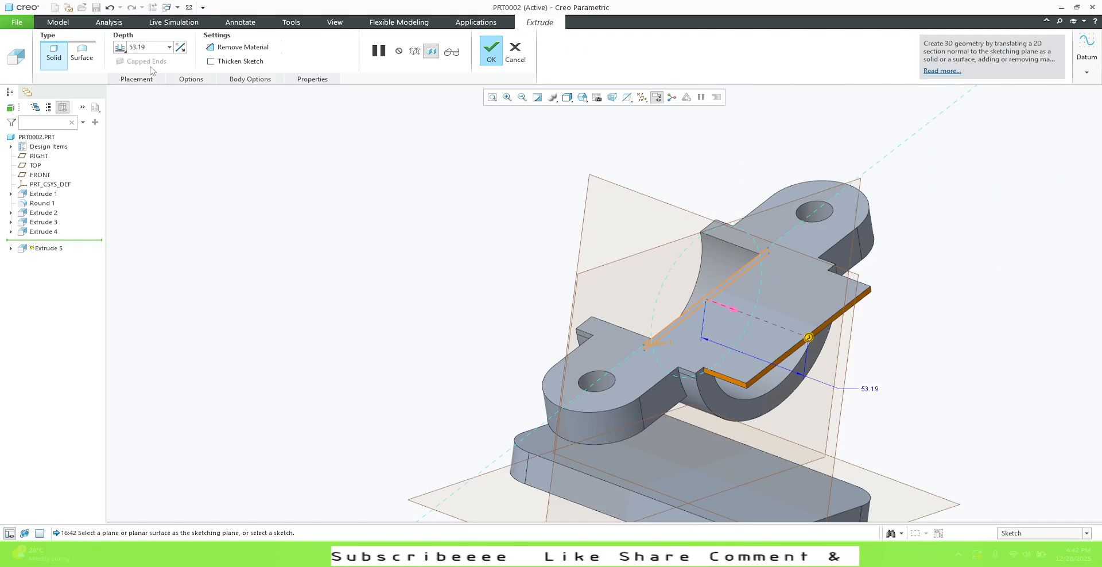
left_click(181, 47)
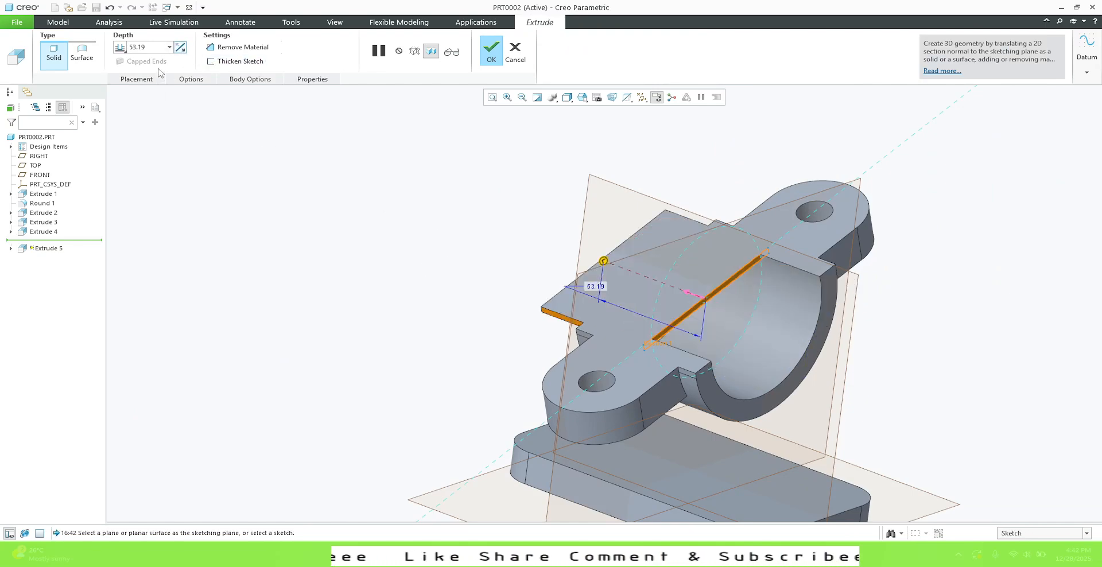
left_click(238, 47)
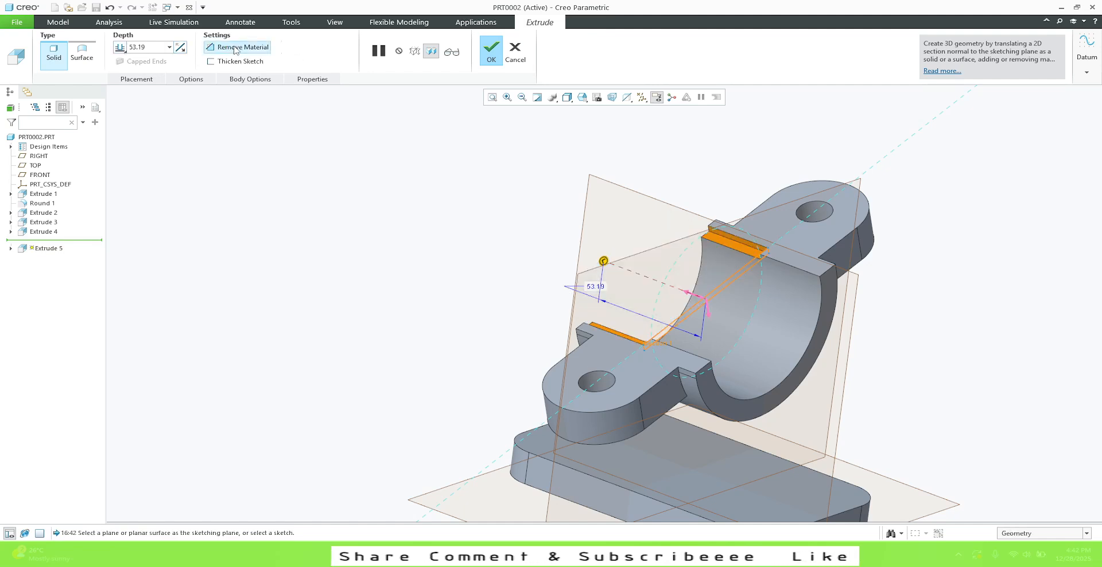
Step: Set the step cut's depth to Through All on both sides and complete the extrude
left_click(120, 47)
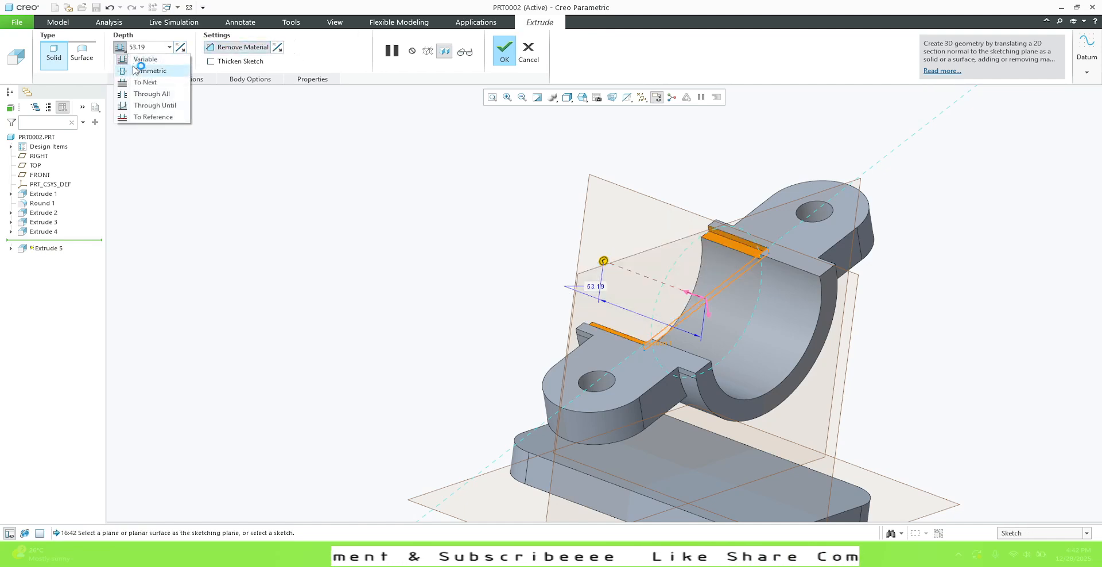
left_click(141, 95)
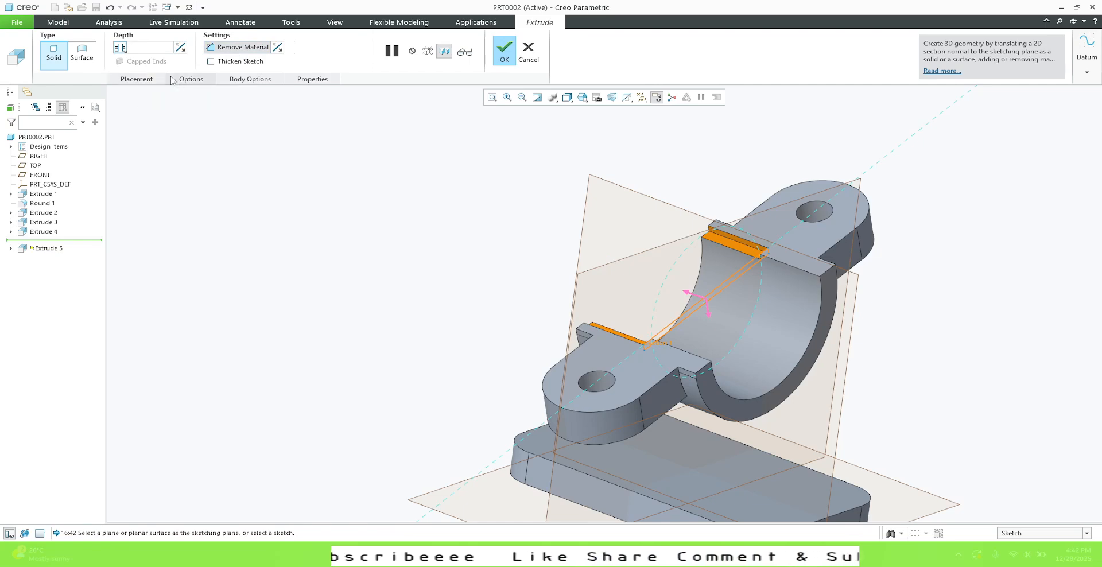
left_click(191, 79)
left_click(241, 144)
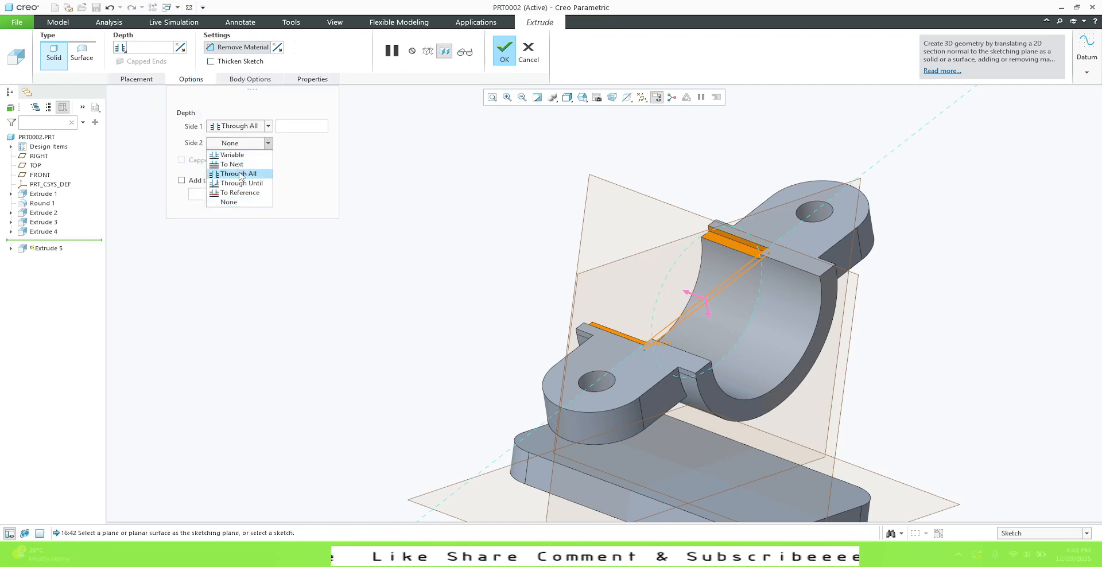
left_click(241, 174)
middle_click(423, 222)
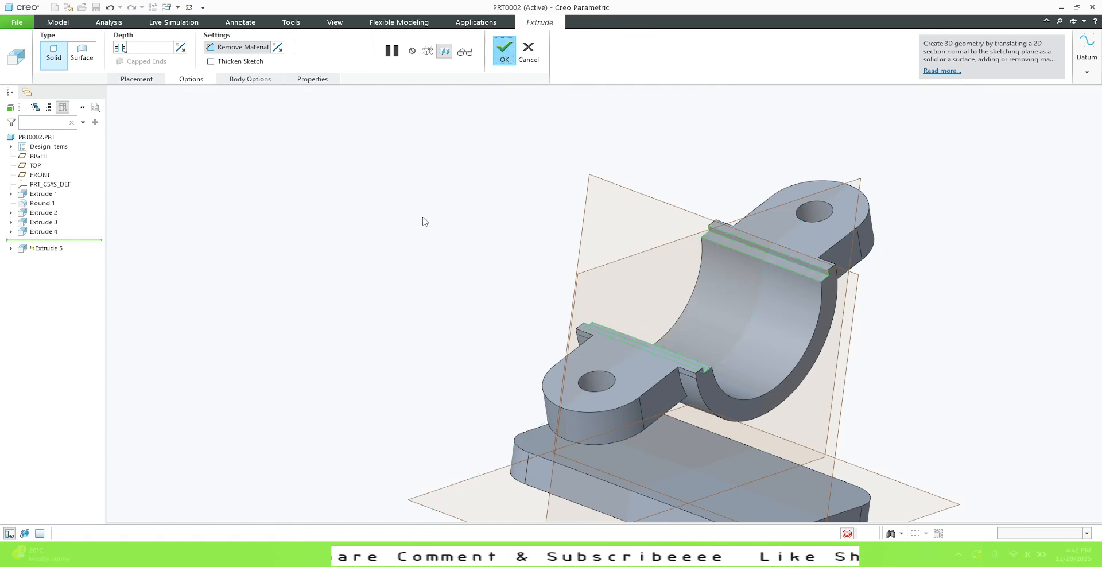
mouse_move(406, 233)
middle_mouse_down()
mouse_move(388, 203)
mouse_move(356, 189)
mouse_move(376, 214)
middle_mouse_up()
scroll(366, 209, "down", 3)
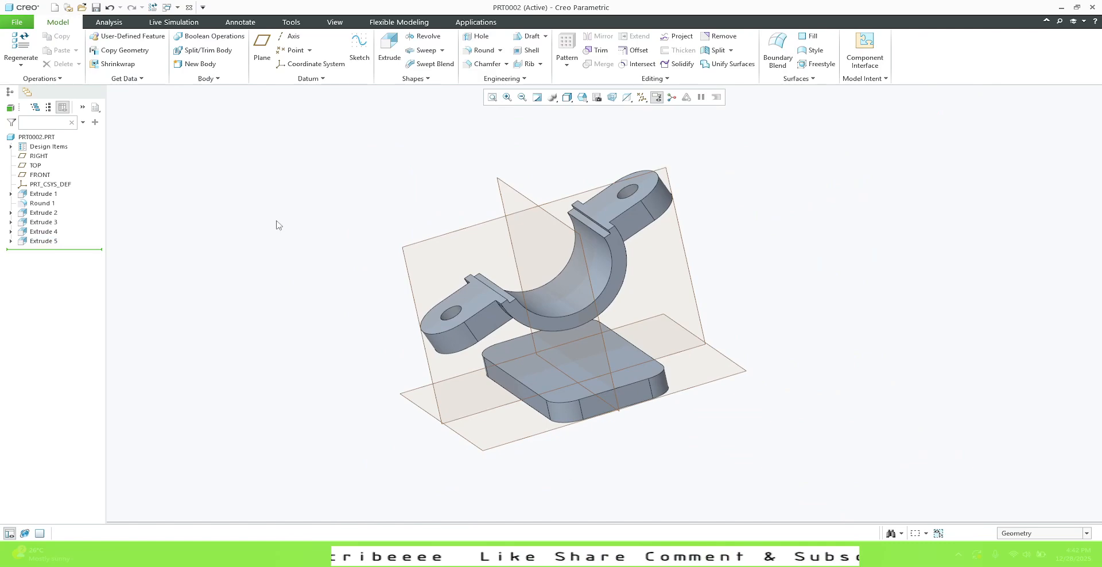
mouse_move(276, 225)
middle_mouse_down()
mouse_move(317, 187)
mouse_move(349, 230)
mouse_move(270, 218)
mouse_move(308, 211)
mouse_move(290, 226)
mouse_move(300, 247)
mouse_move(290, 199)
mouse_move(321, 250)
middle_mouse_up()
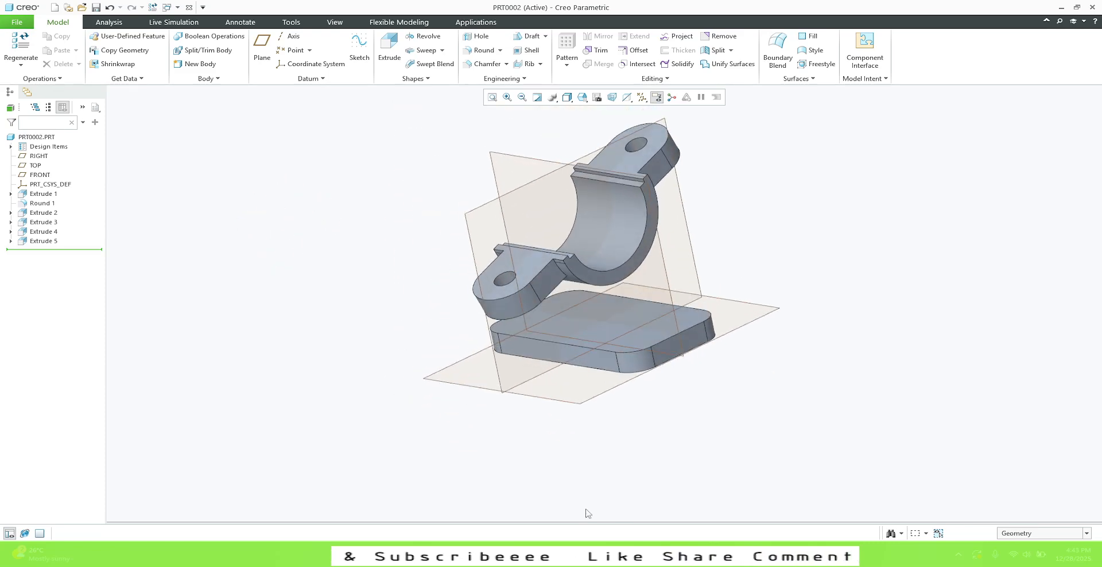
Step: Check the support rib dimensions on the CREO_PRACTICE_PROBLEMS_3D01 drawing and start an extrude sketch on the base plate's top face
left_click(755, 554)
left_click(751, 498)
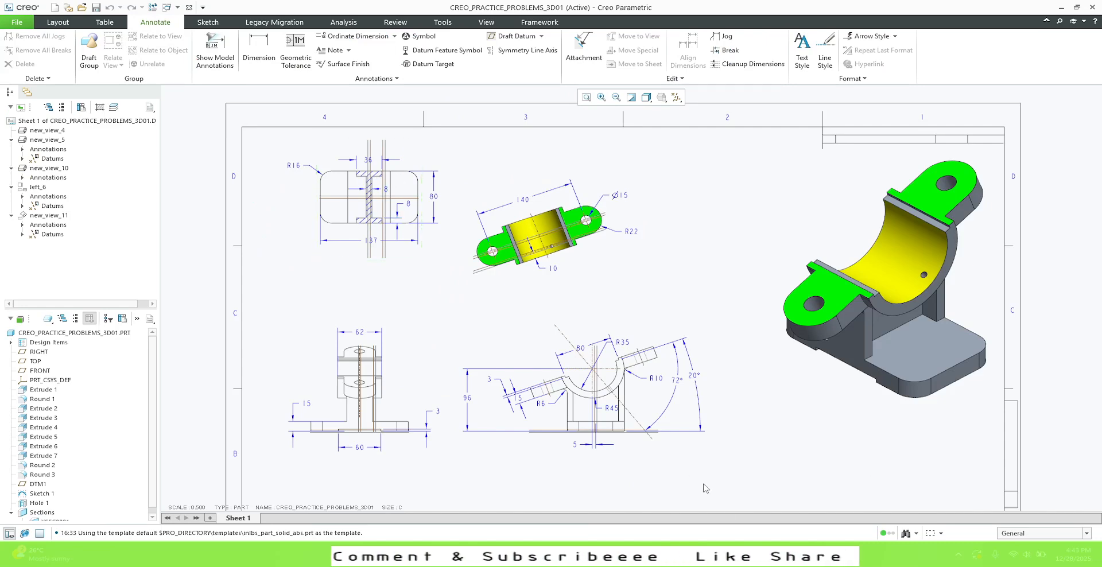
left_click(876, 505)
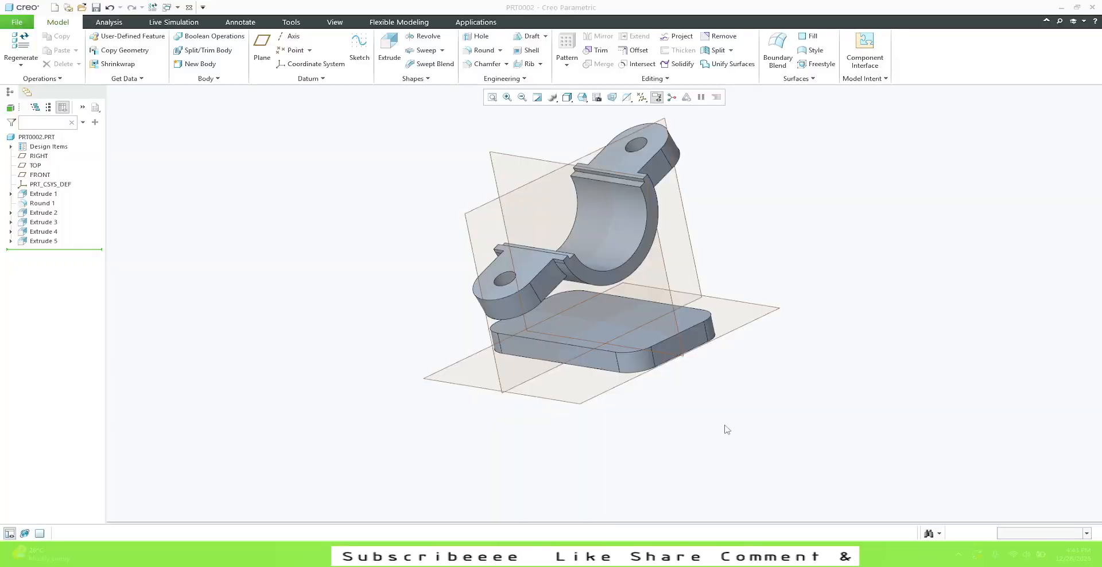
left_click(666, 330)
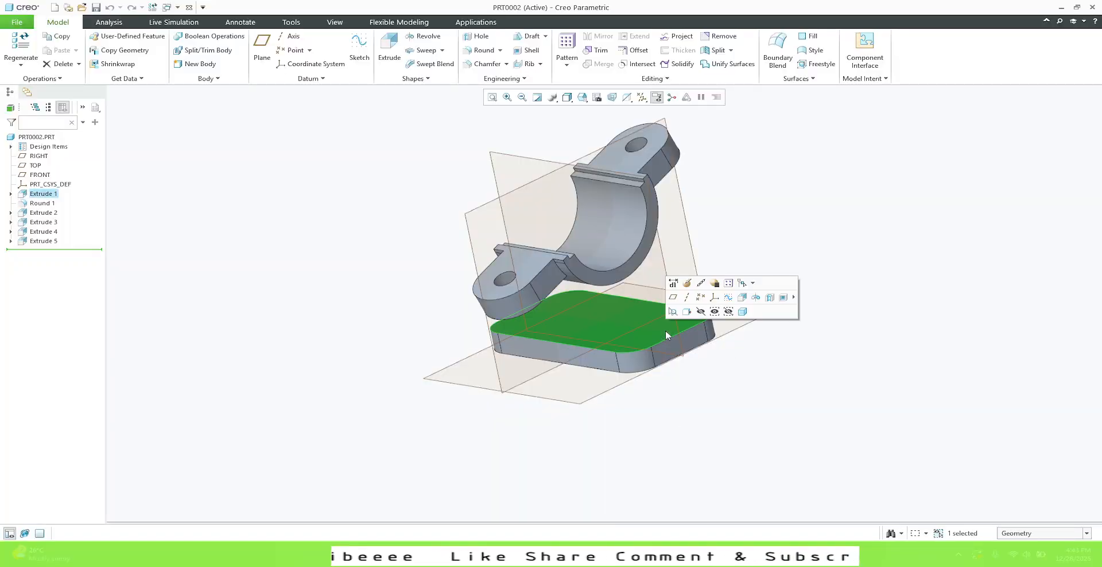
left_click(743, 297)
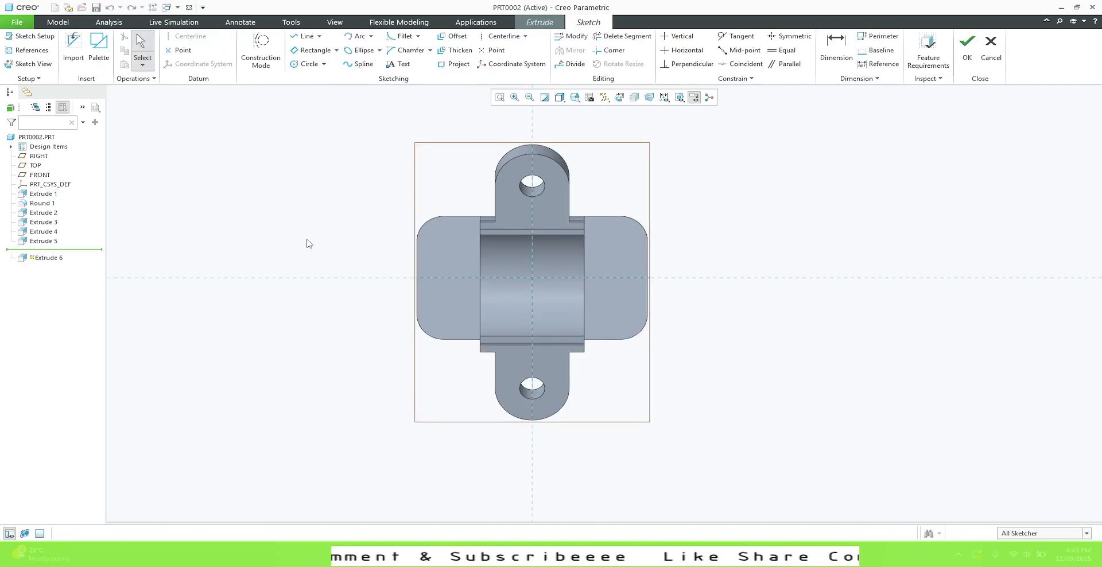
Step: Insert an I-profile from the sketcher palette near the middle of the base plate, accepting scaling factor 12.767931 and angle 0
left_click(96, 57)
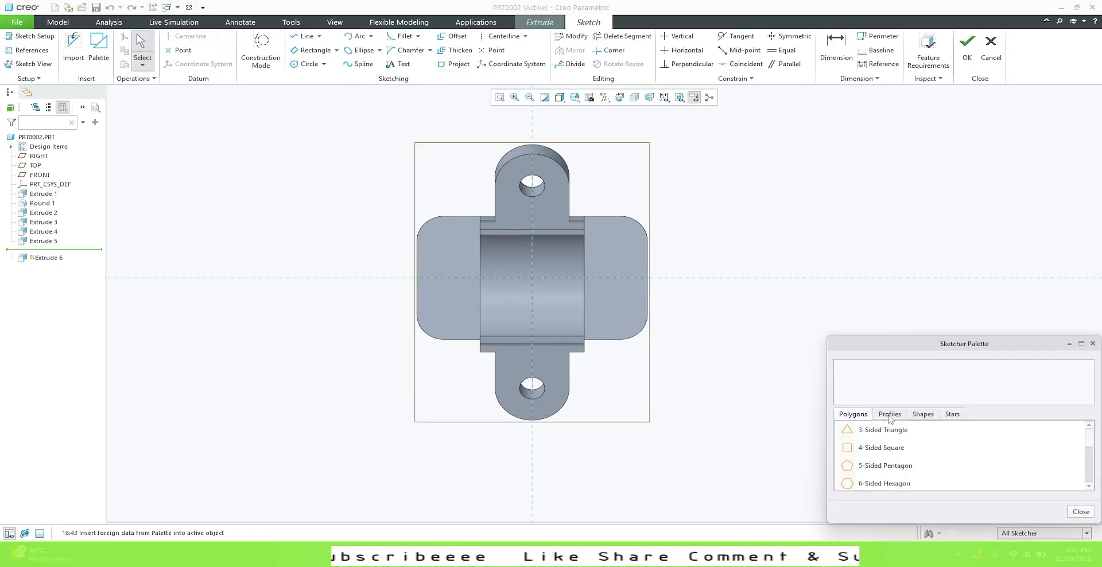
left_click(889, 415)
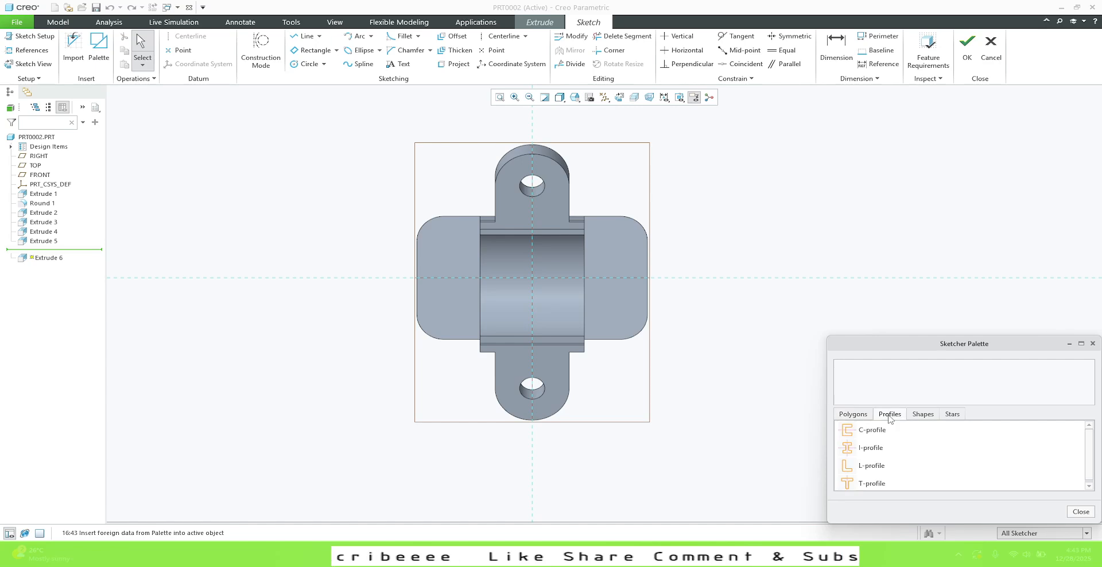
left_click(867, 454)
double_click(866, 450)
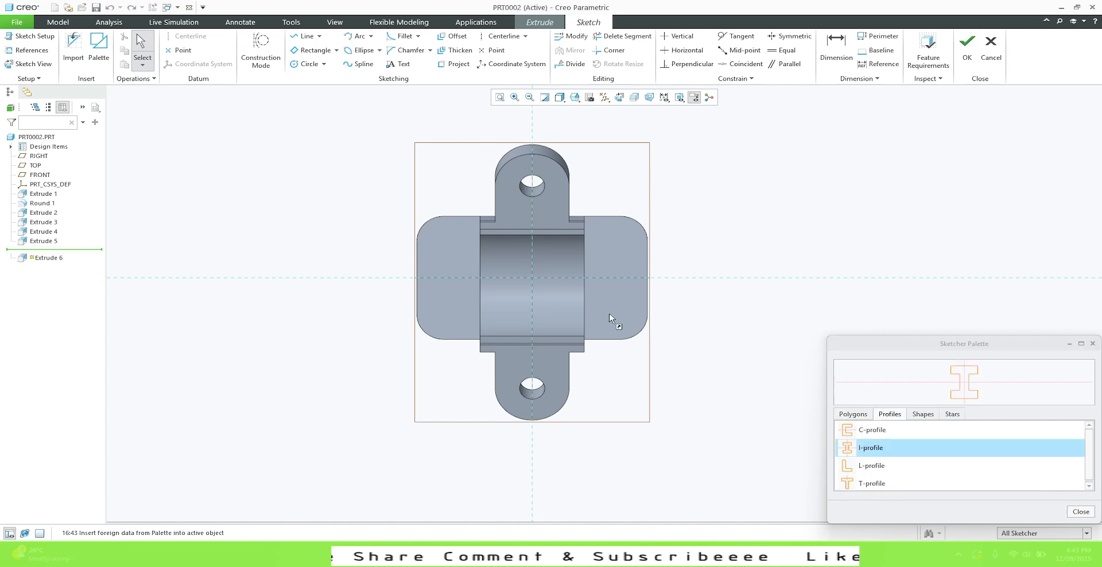
left_click(556, 295)
left_click(1081, 512)
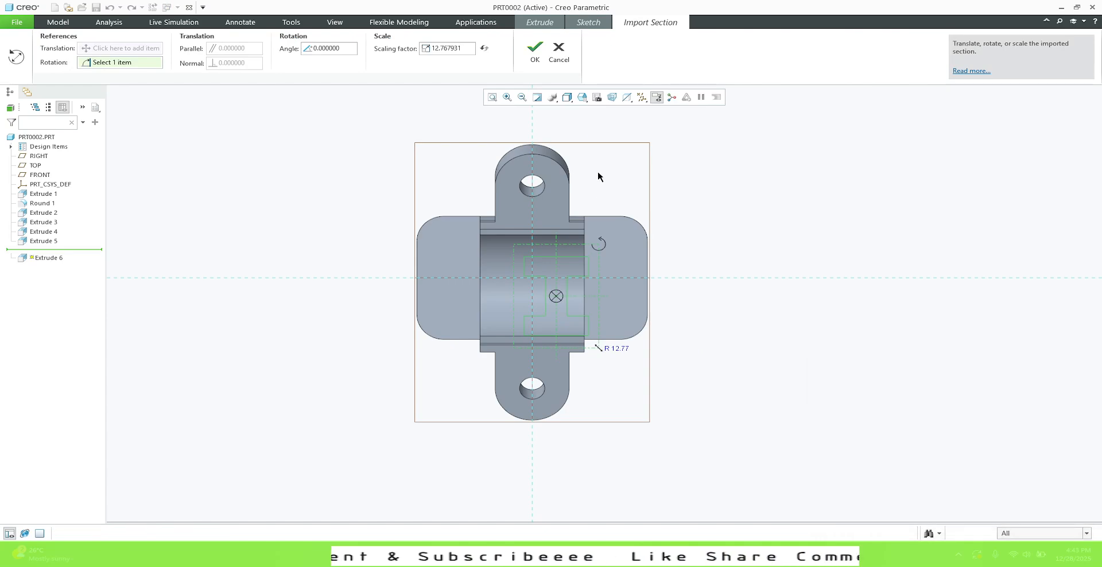
left_click(533, 51)
scroll(529, 262, "down", 3)
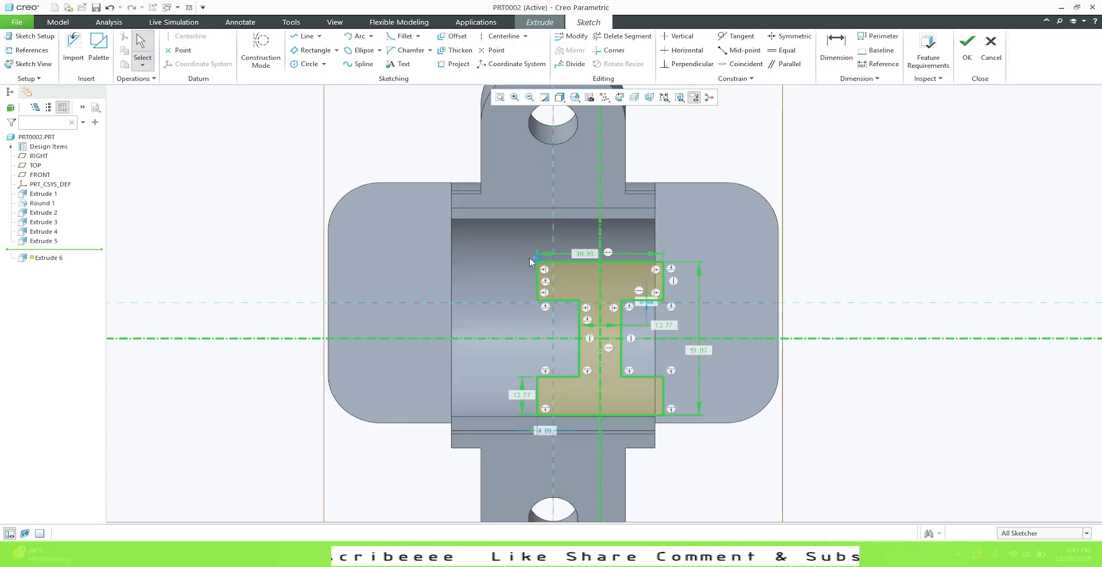
Step: Make the I-profile's outer flange edges coincident with the base plate's two long edges, deleting the conflicting overall height dimension
mouse_move(770, 513)
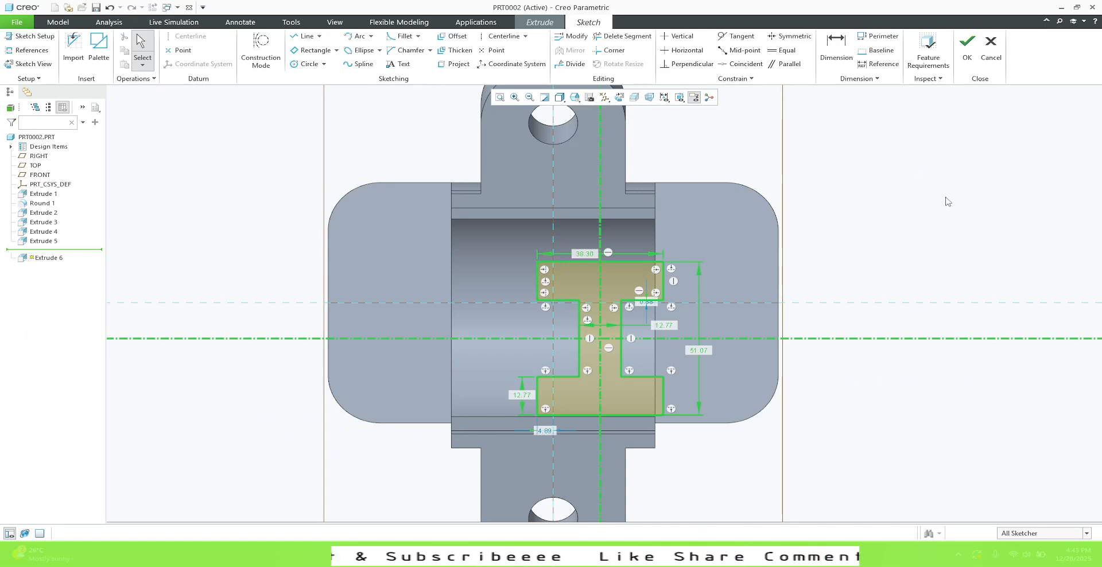
left_click(741, 64)
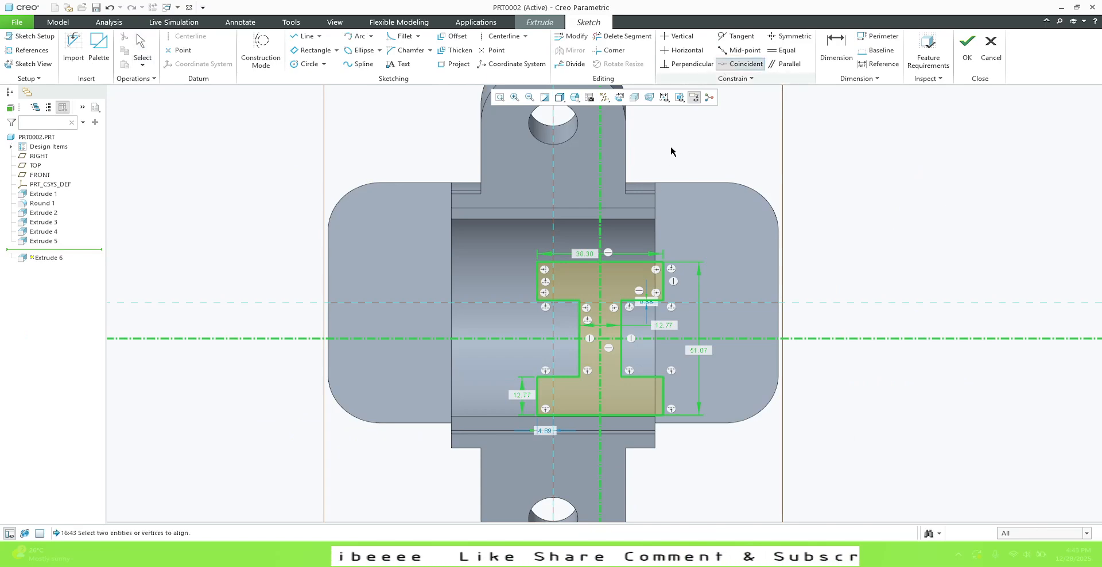
left_click(679, 184)
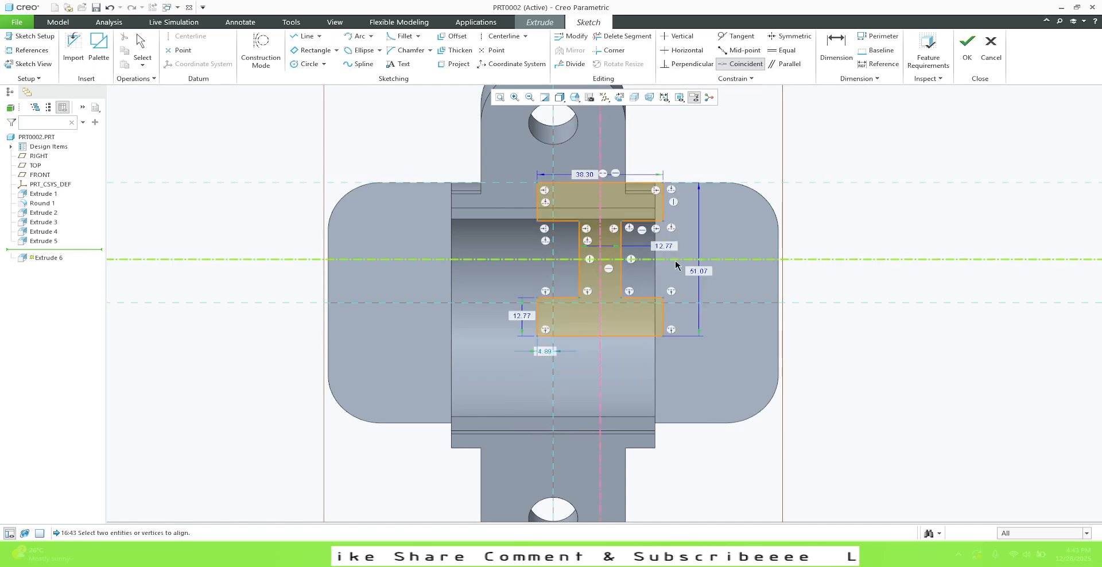
left_click(693, 423)
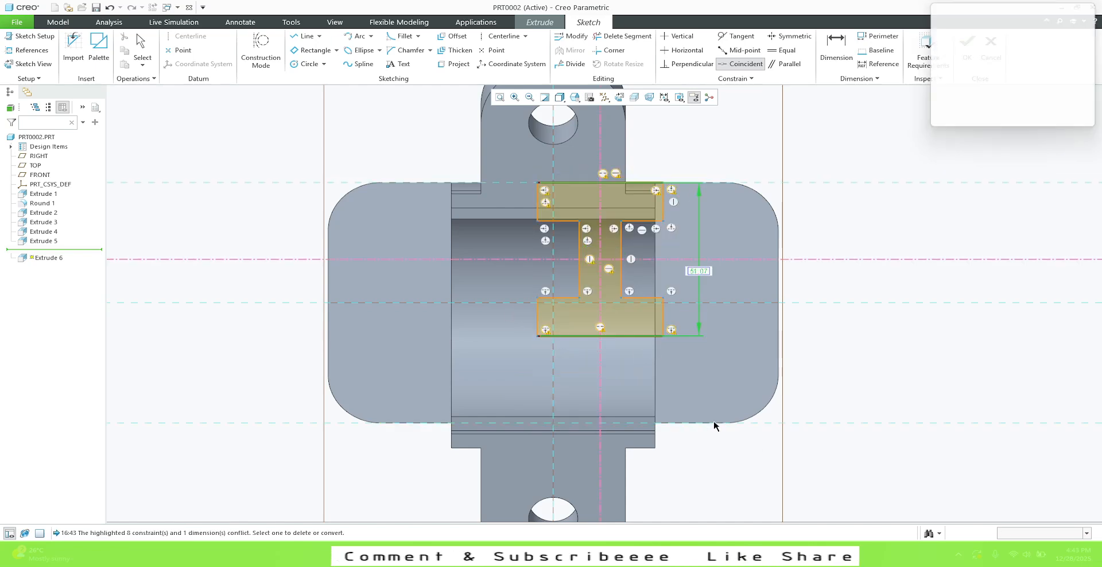
left_click(994, 116)
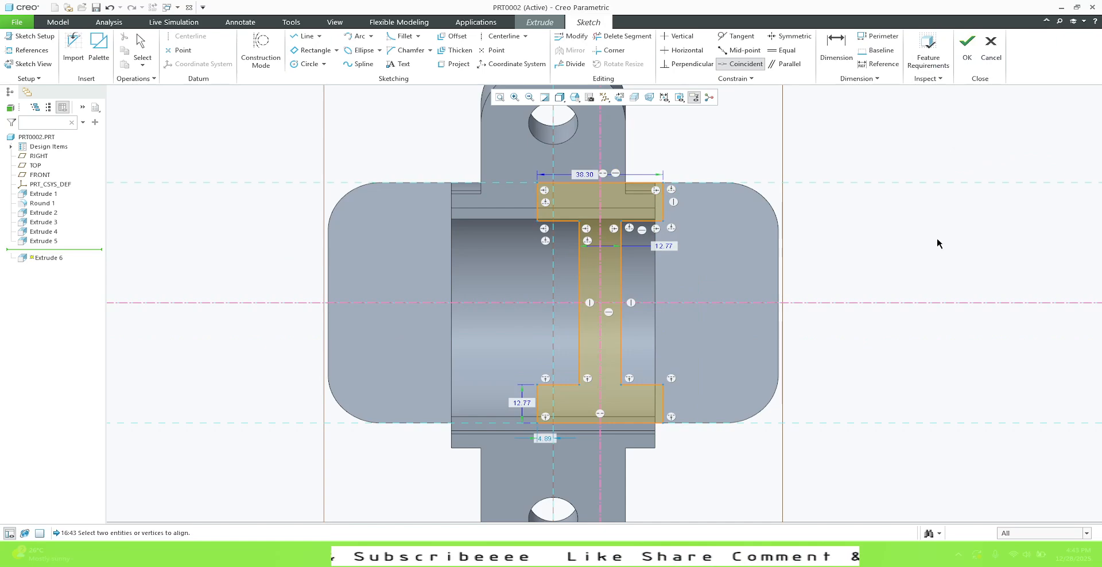
middle_click(904, 222)
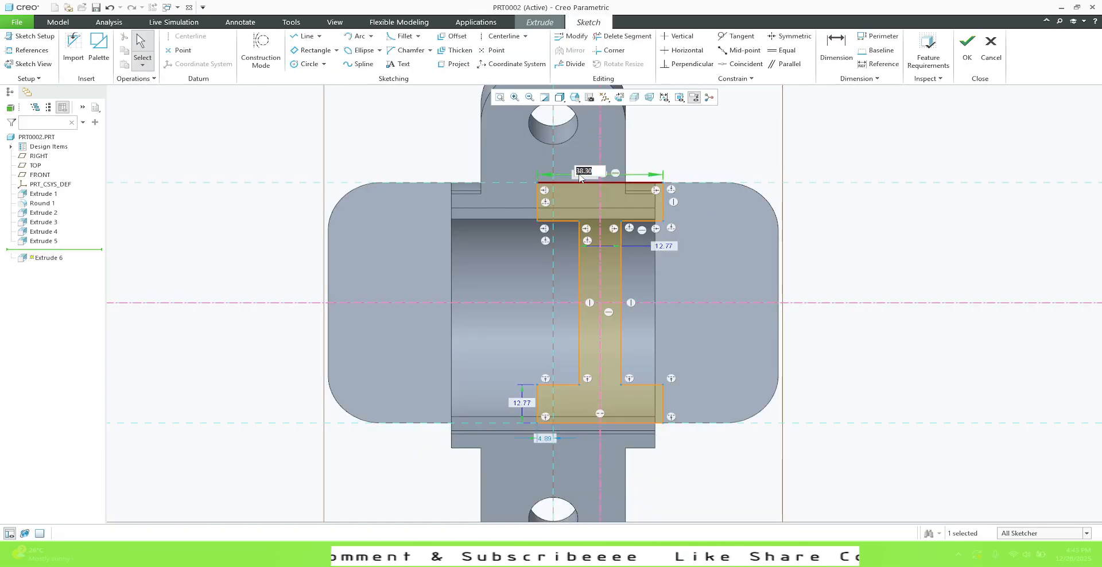
Step: Set the I-profile's flange width to 36
key("Return")
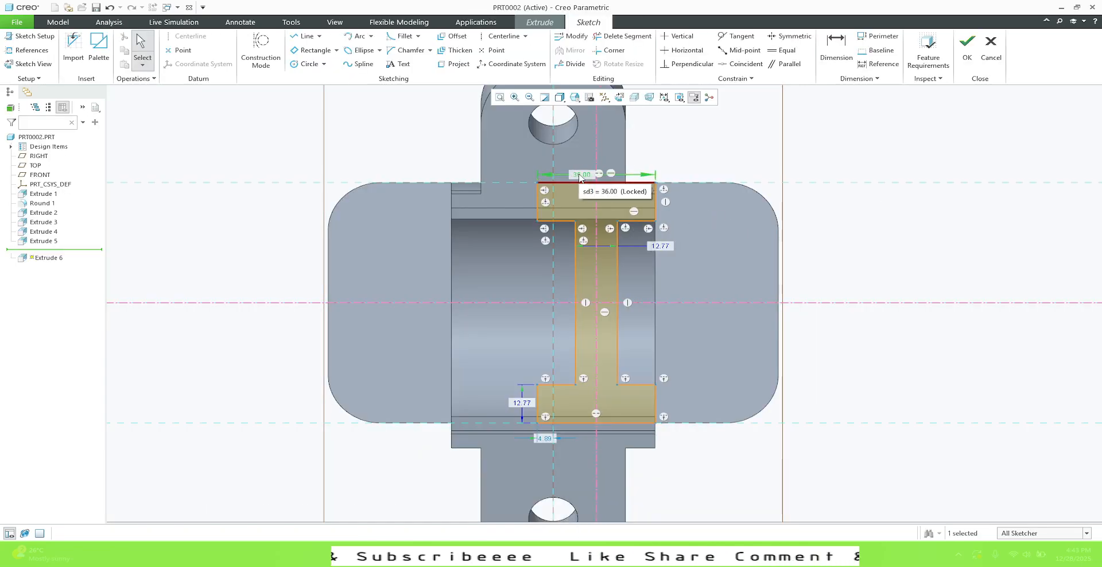
Step: Set both the I-profile's web thickness and its flange thickness to 8
double_click(662, 246)
type("8")
key("Return")
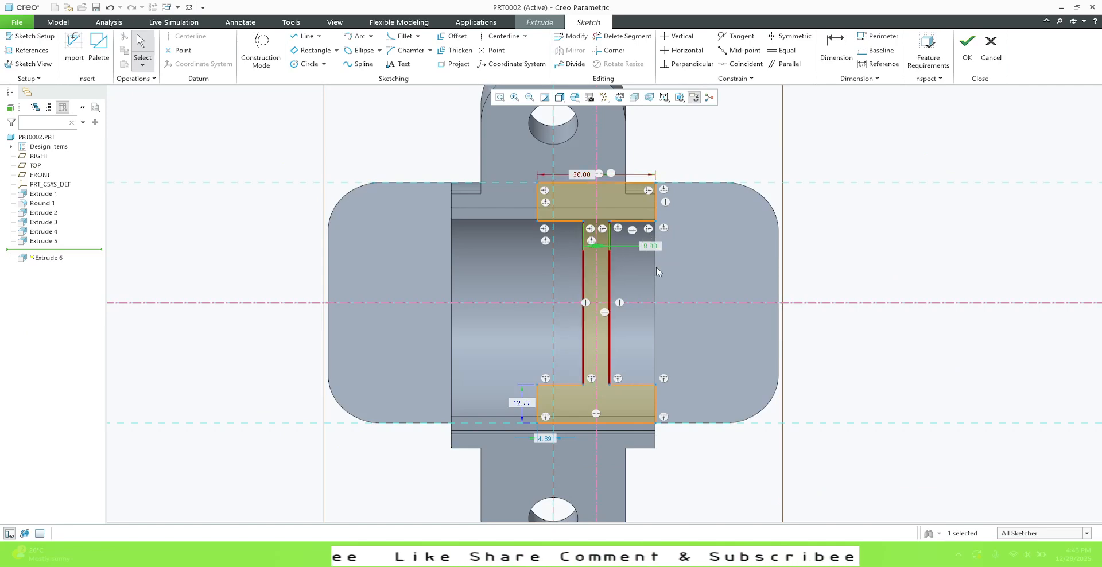
double_click(520, 409)
type("8")
key("Return")
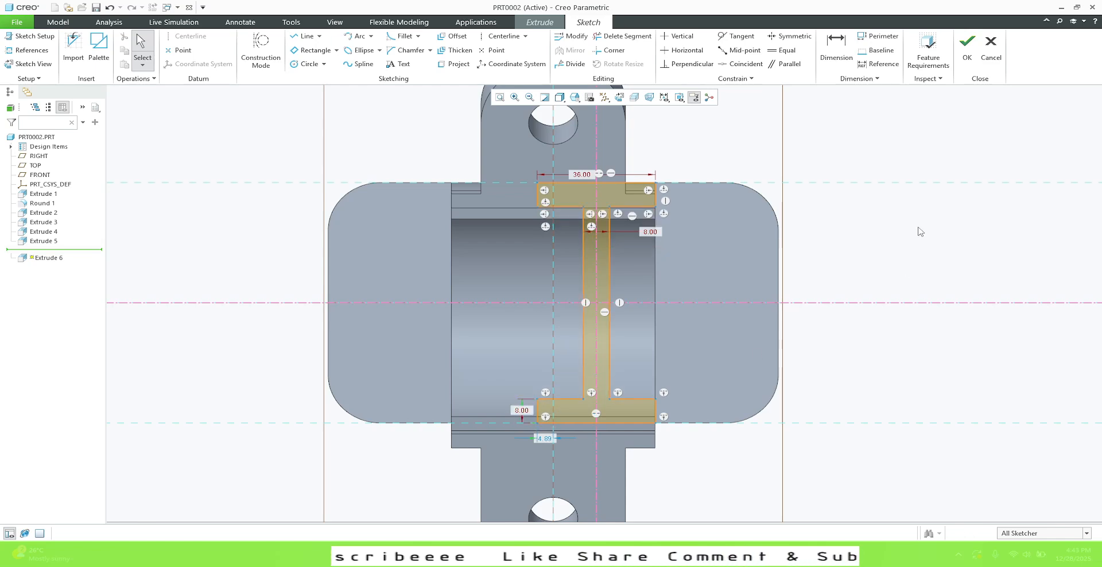
Step: Make the I-profile's vertical centerline coincident with the base plate's vertical reference and finish the sketch
left_click(740, 63)
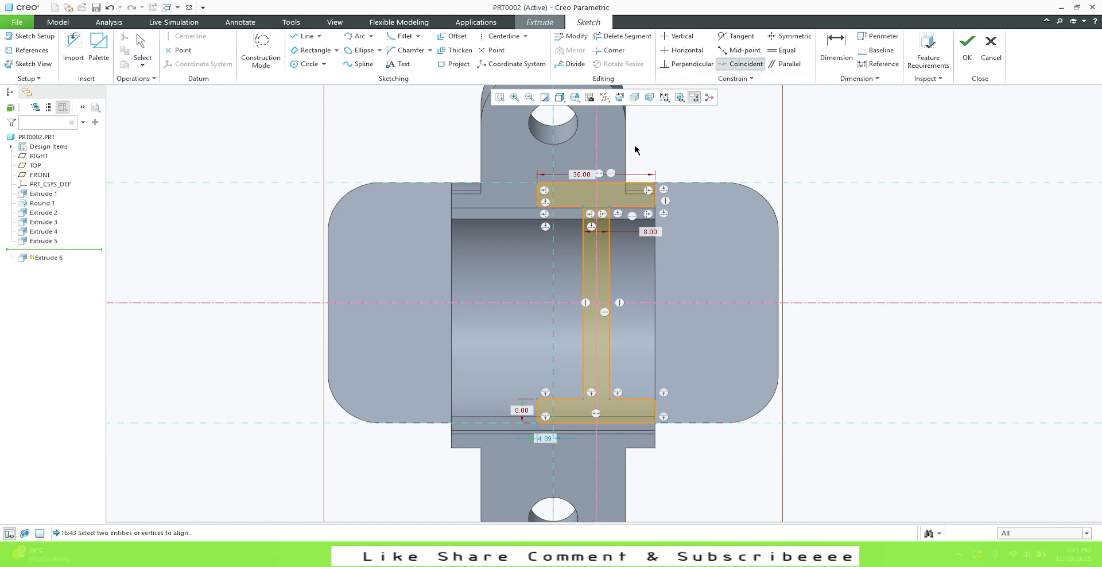
left_click(597, 145)
left_click(554, 148)
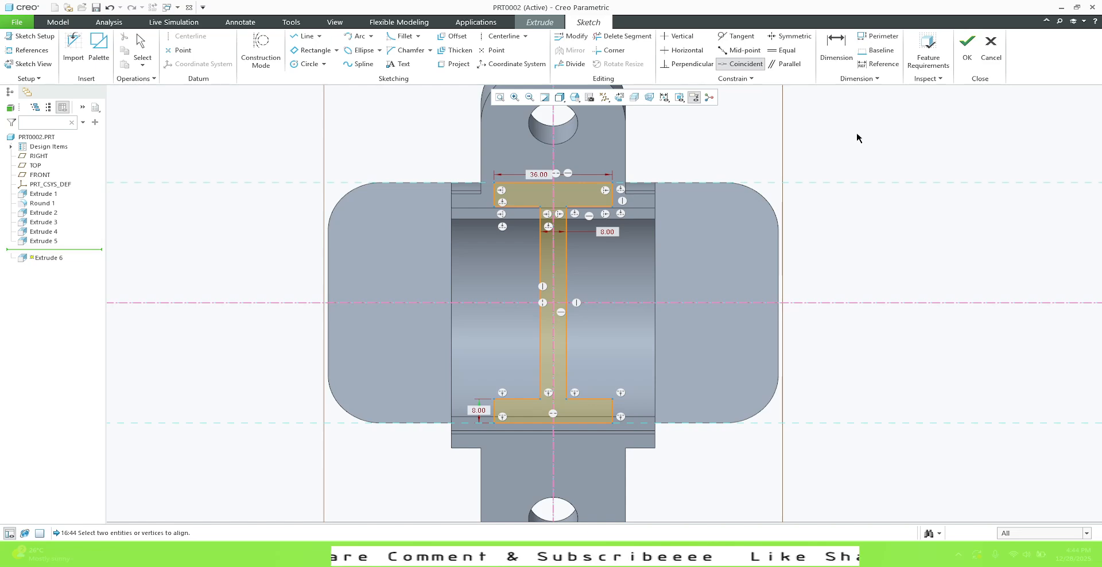
left_click(968, 57)
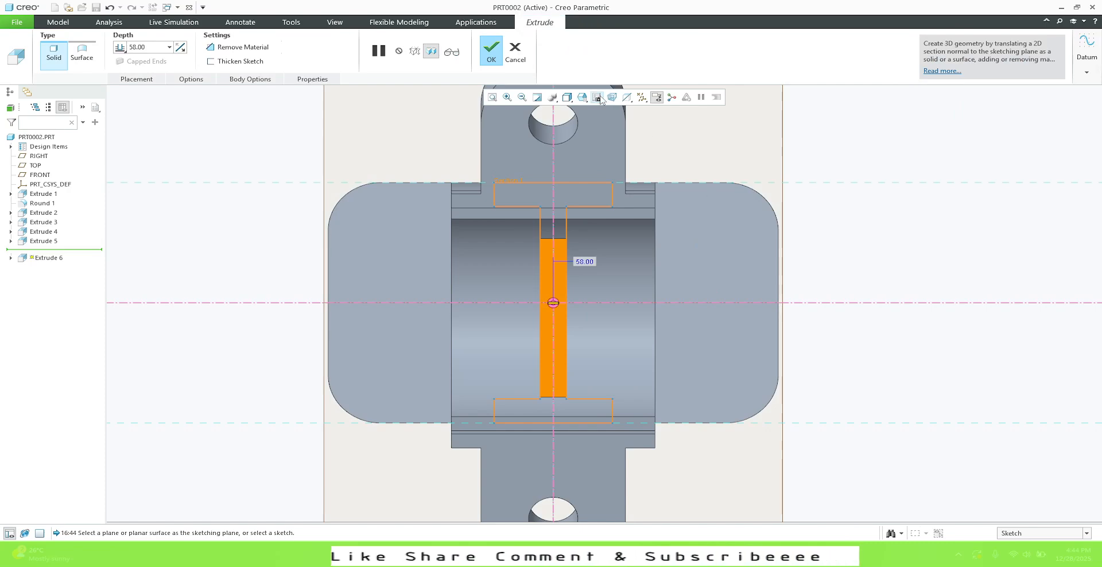
Step: Extrude the I-profile upward from the base plate with the To Next depth option so it ends at the saddle
left_click(582, 97)
left_click(600, 108)
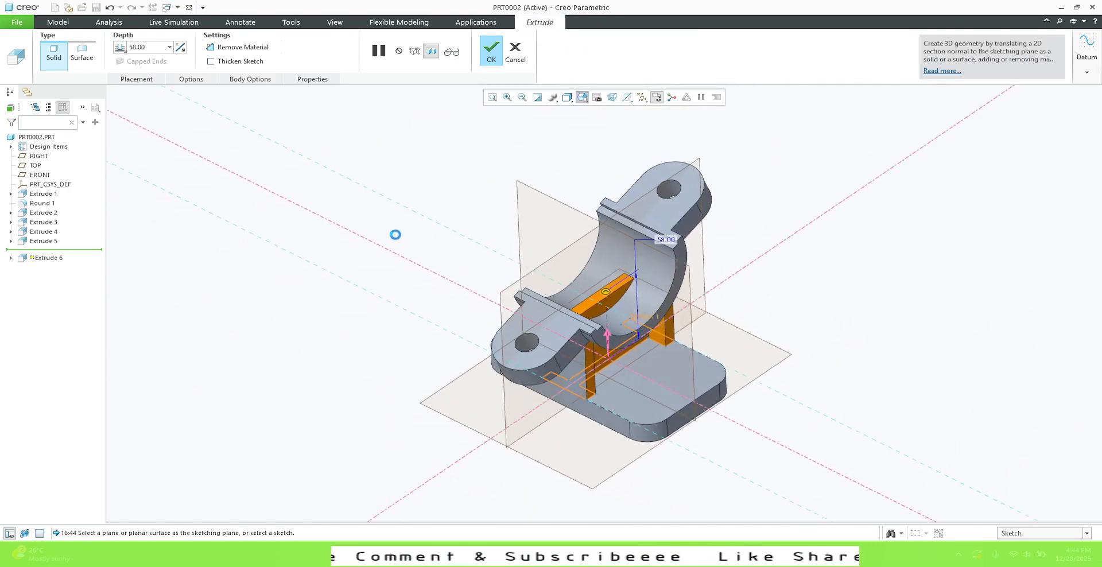
left_click(121, 49)
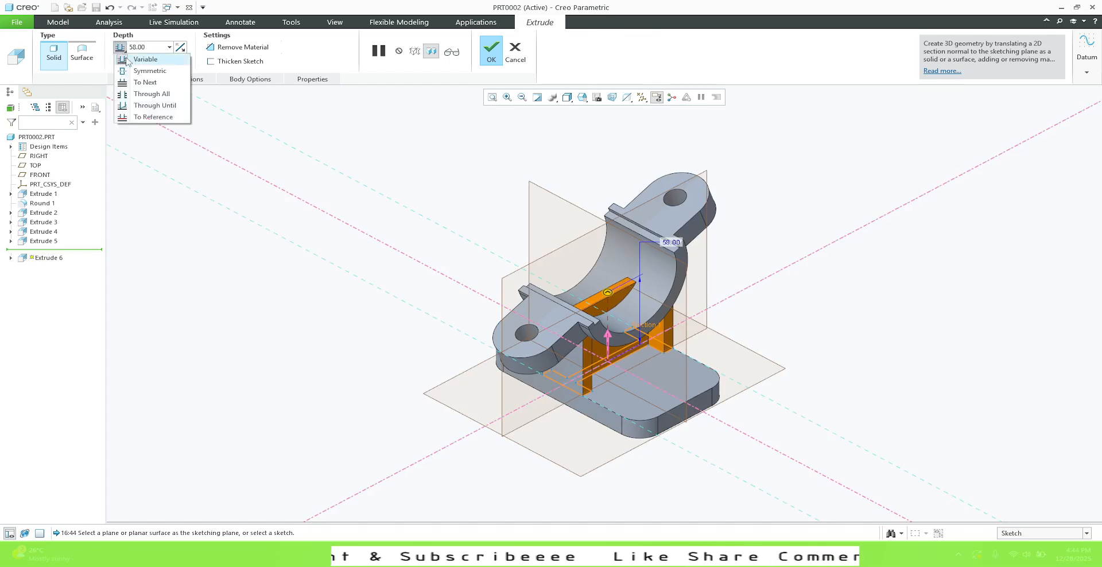
left_click(146, 83)
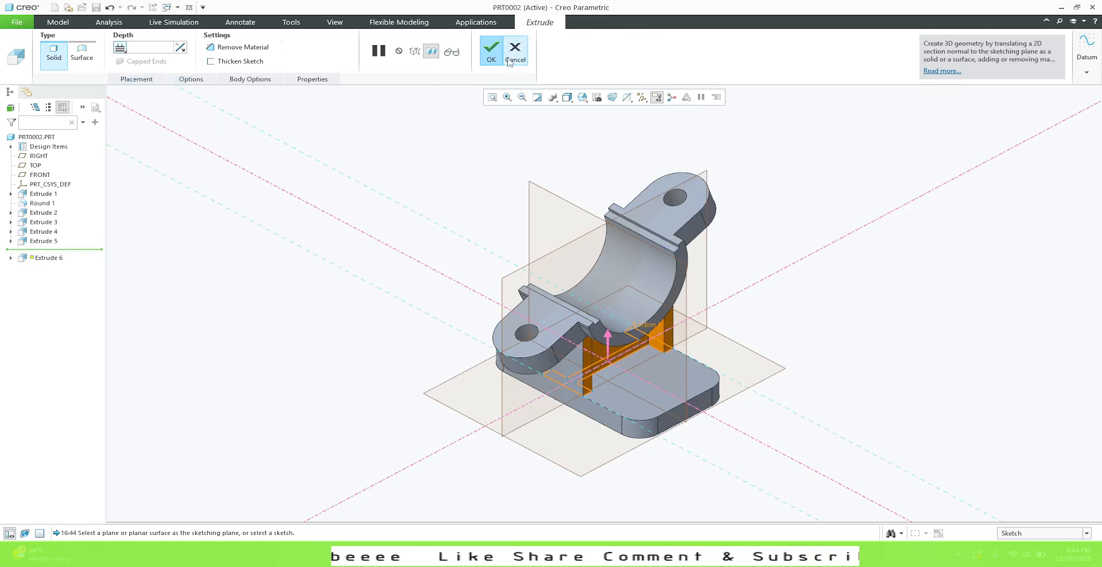
left_click(493, 49)
Step: Examine from below how the I-profile support meets the undersides of the saddle and its lugs
middle_click_drag(308, 268, 327, 160)
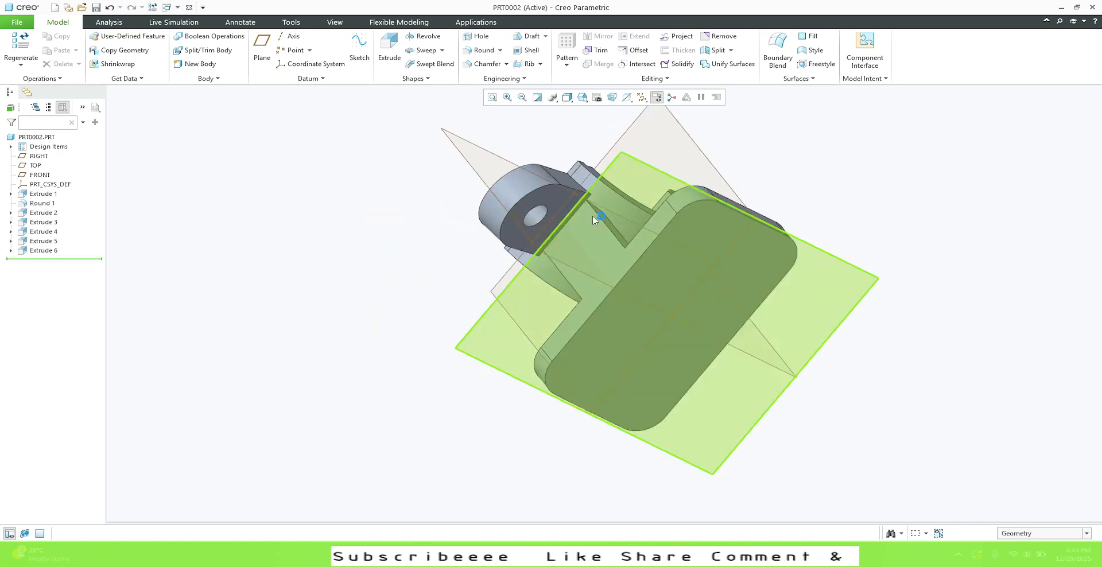
scroll(566, 192, "up", 5)
scroll(546, 184, "up", 4)
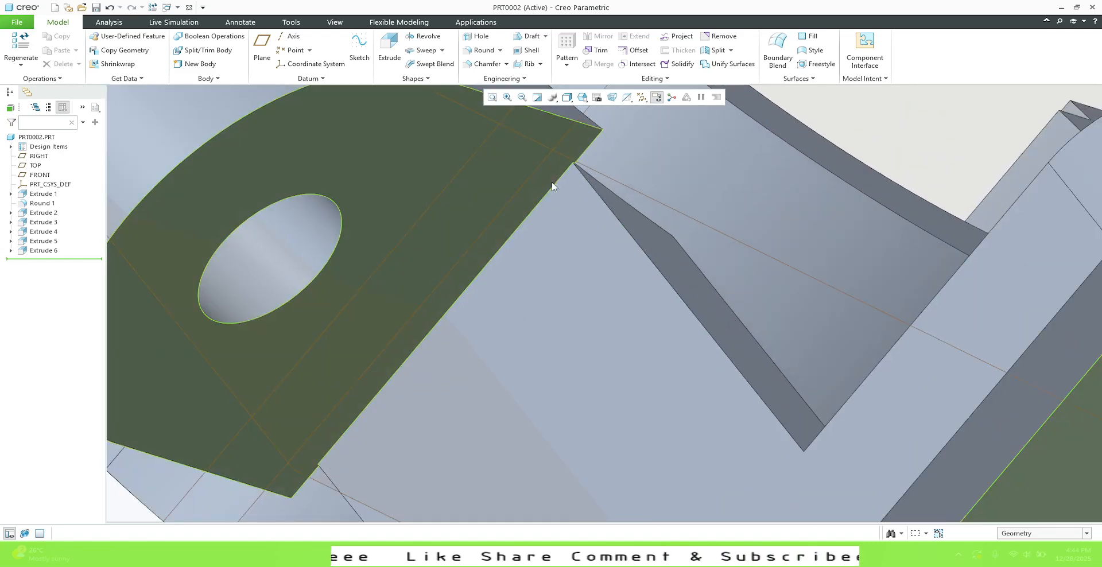
scroll(509, 230, "down", 4)
mouse_move(588, 256)
middle_mouse_down()
mouse_move(553, 307)
mouse_move(465, 339)
mouse_move(445, 321)
middle_mouse_up()
scroll(423, 427, "down", 4)
middle_click_drag(586, 168, 618, 121)
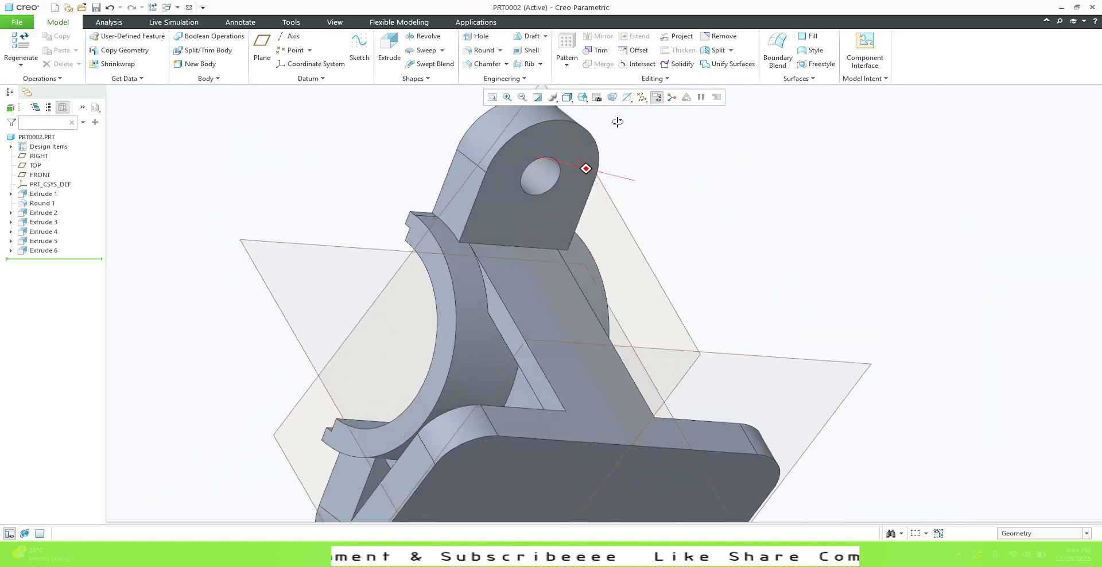
scroll(454, 246, "up", 6)
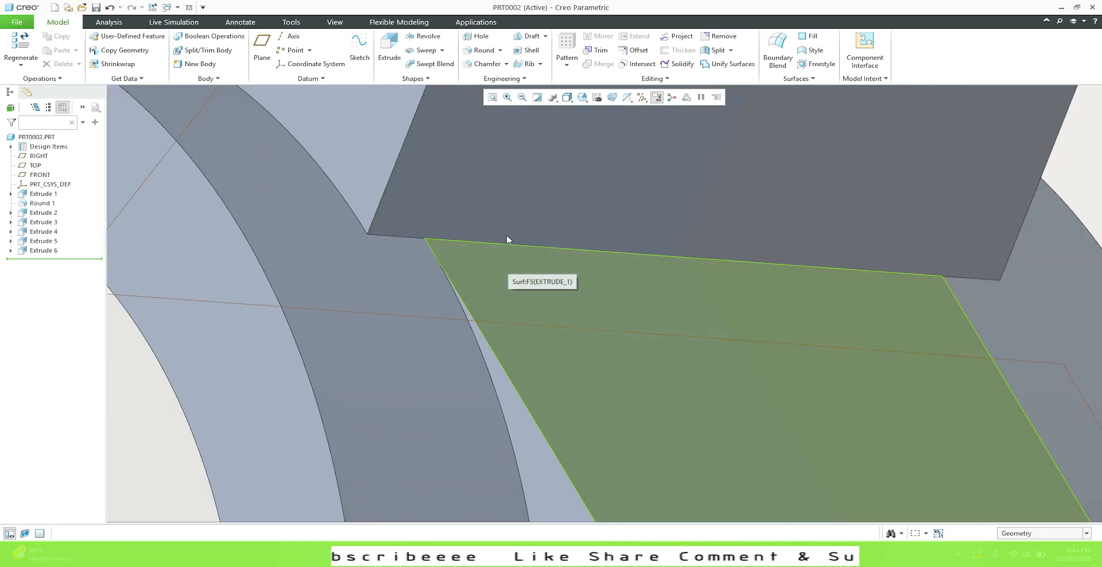
scroll(511, 227, "up", 5)
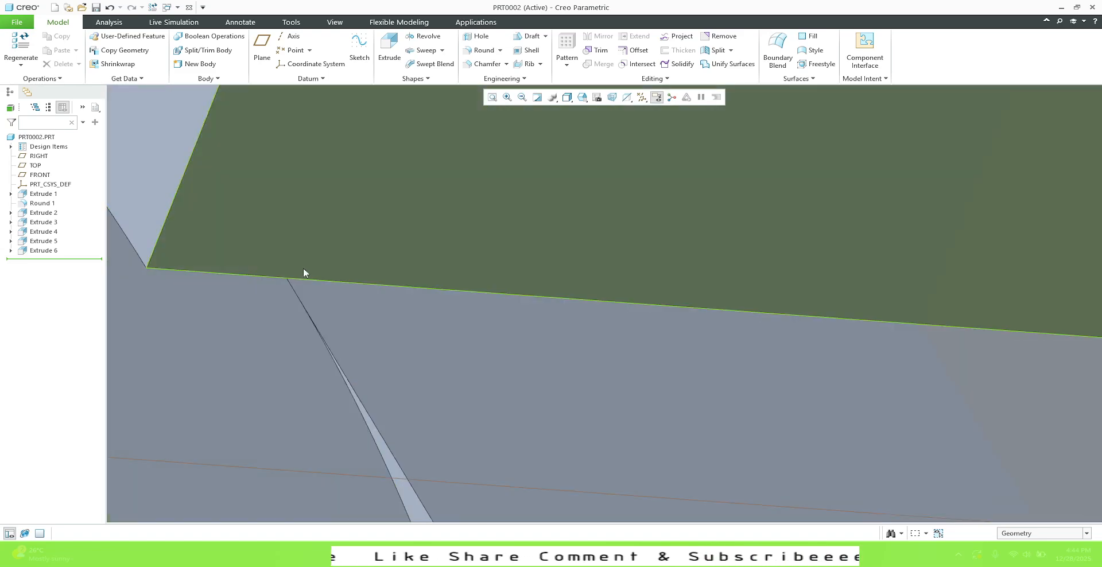
scroll(286, 286, "up", 3)
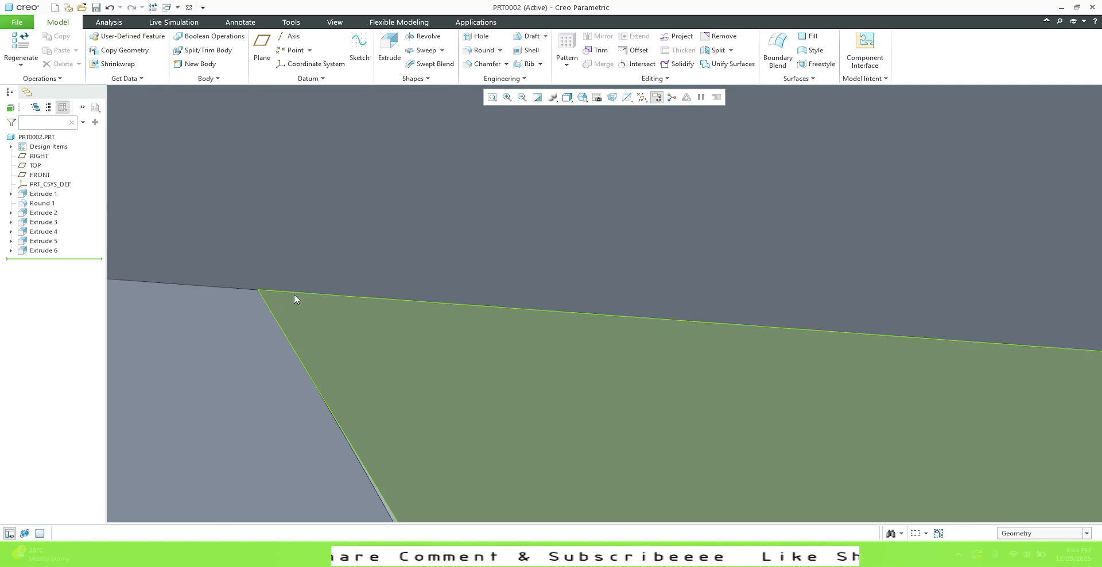
scroll(511, 283, "up", 5)
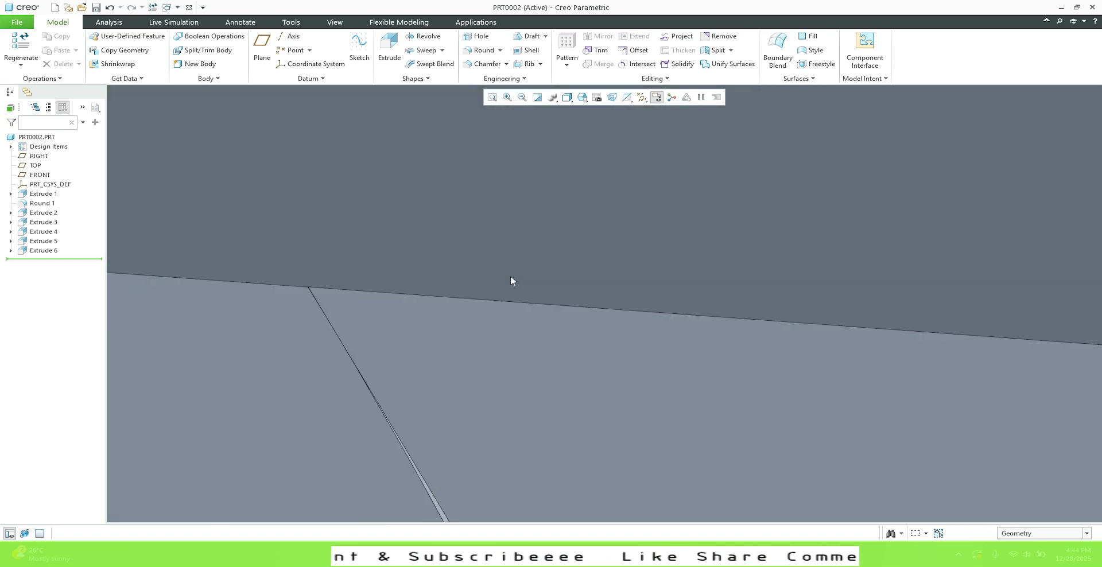
scroll(512, 297, "down", 10)
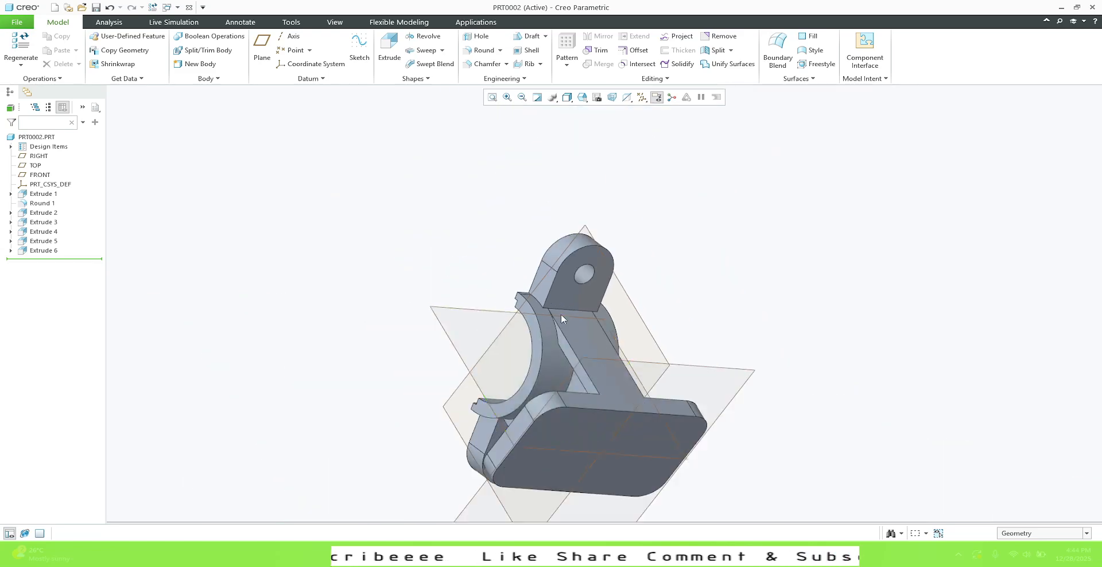
mouse_move(465, 271)
middle_mouse_down()
mouse_move(569, 310)
mouse_move(594, 246)
middle_mouse_up()
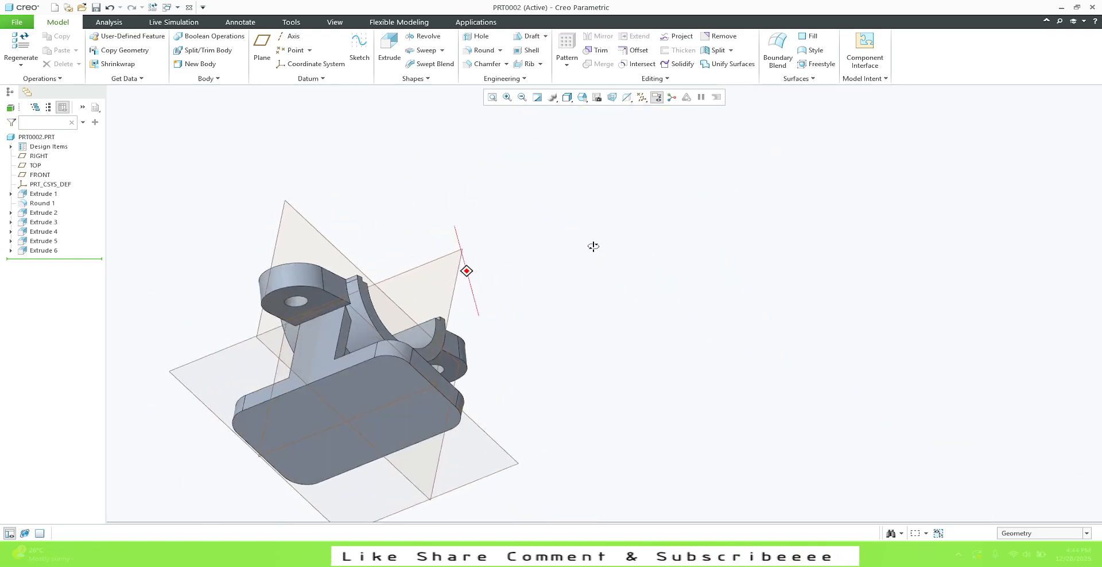
Step: Round the edge where the support's outer flange meets the lower lug's underside with a radius of 6
left_click(477, 51)
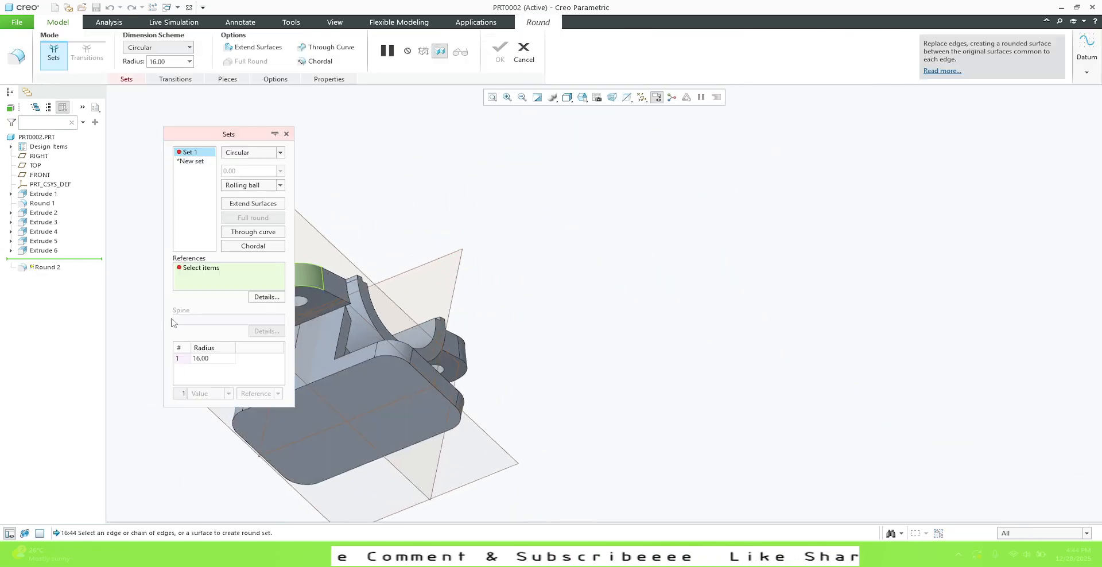
type("6")
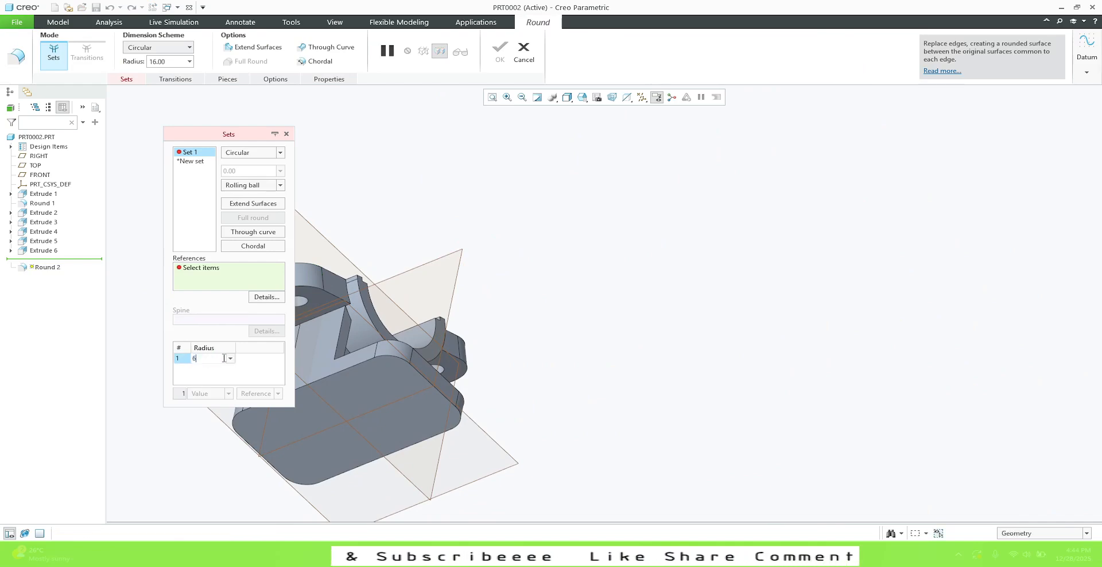
key("Return")
scroll(839, 278, "up", 1)
scroll(388, 331, "down", 5)
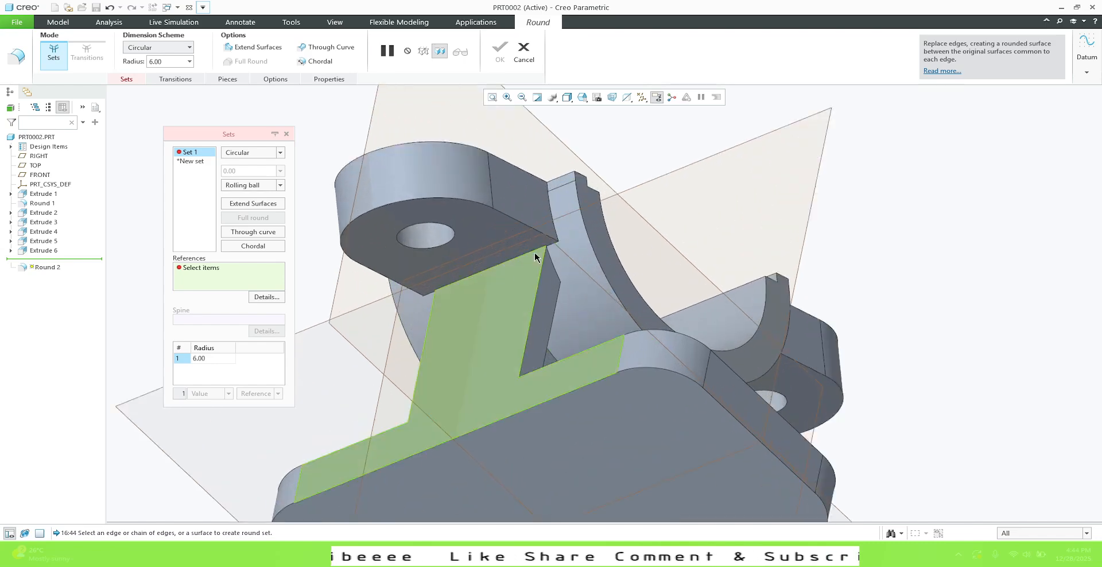
left_click(516, 259)
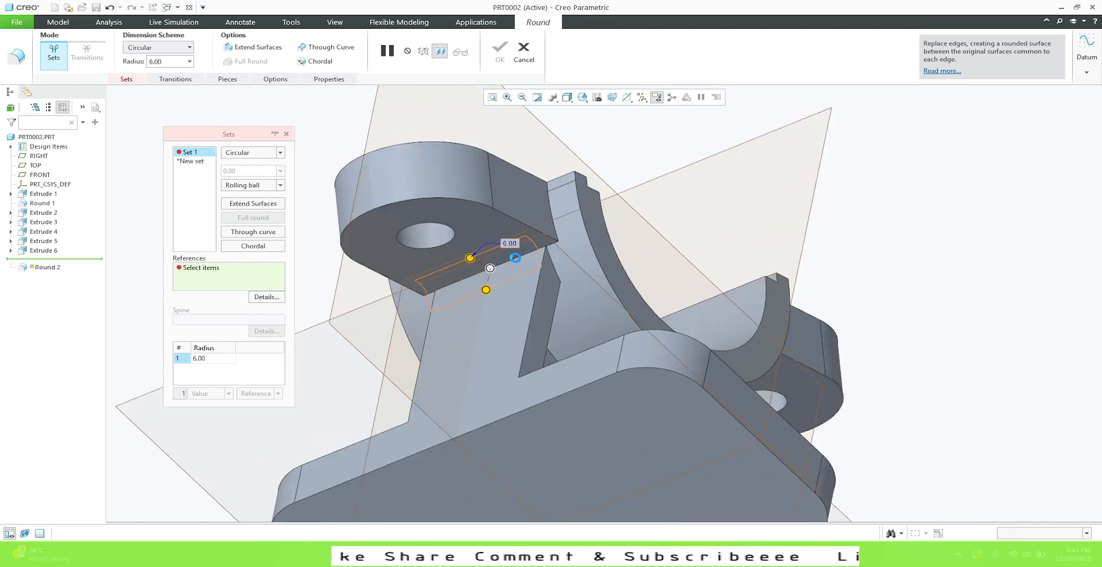
left_click(500, 51)
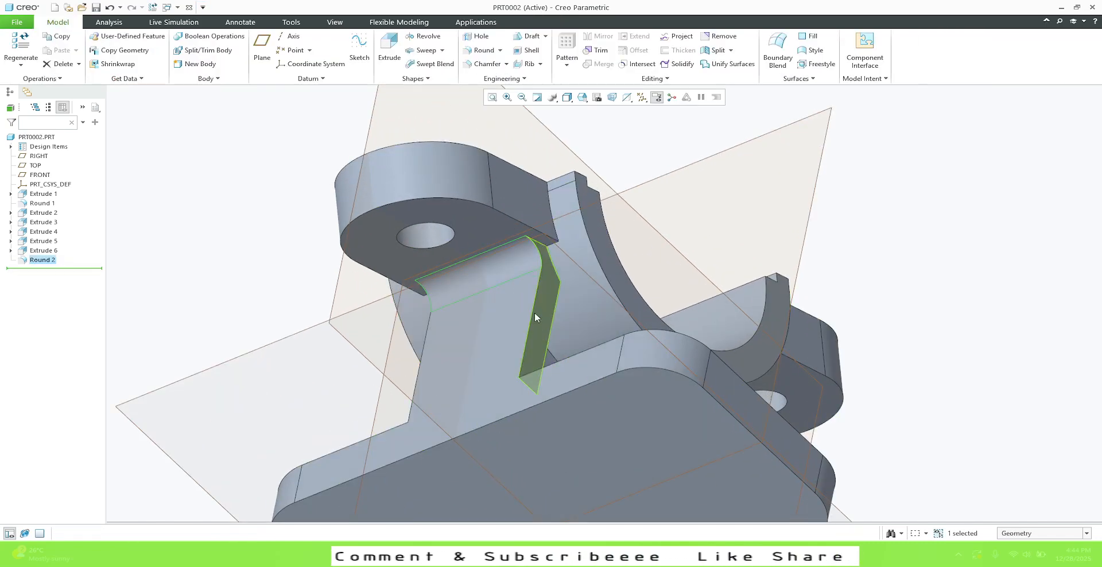
Step: Round the edge where the support's outer flange meets the upper lug's underside with a radius of 10
mouse_move(535, 312)
middle_mouse_down()
mouse_move(369, 284)
mouse_move(397, 280)
mouse_move(408, 299)
middle_mouse_up()
scroll(395, 423, "up", 2)
middle_click_drag(548, 265, 547, 189)
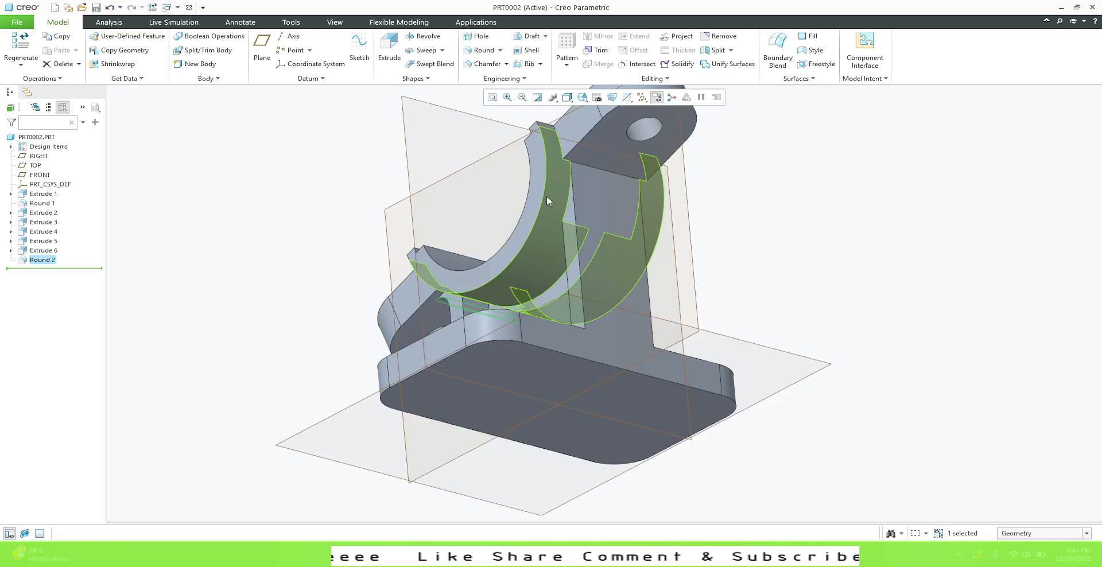
left_click(469, 54)
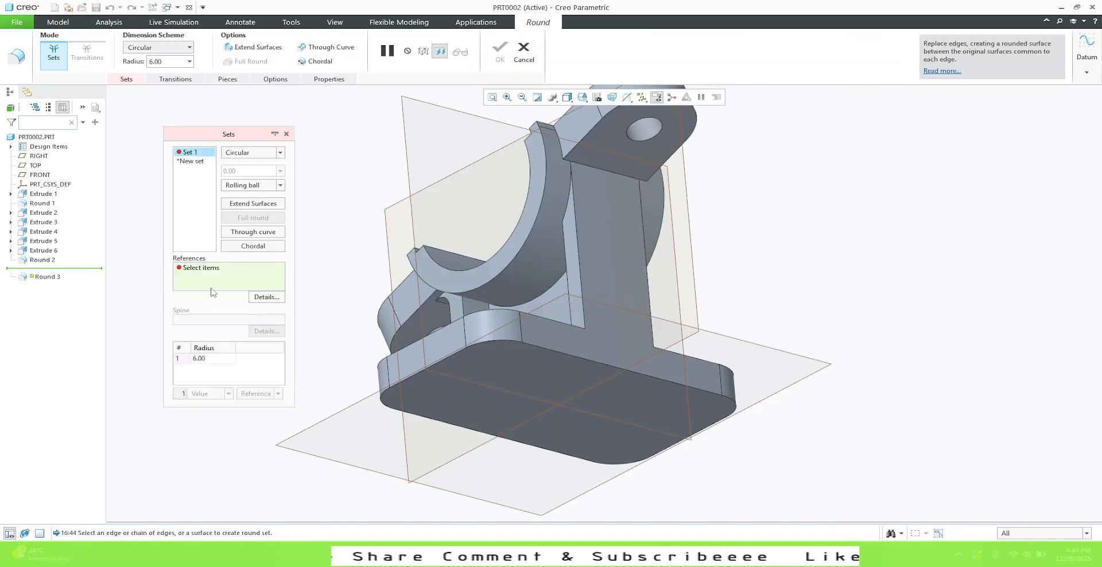
type("10")
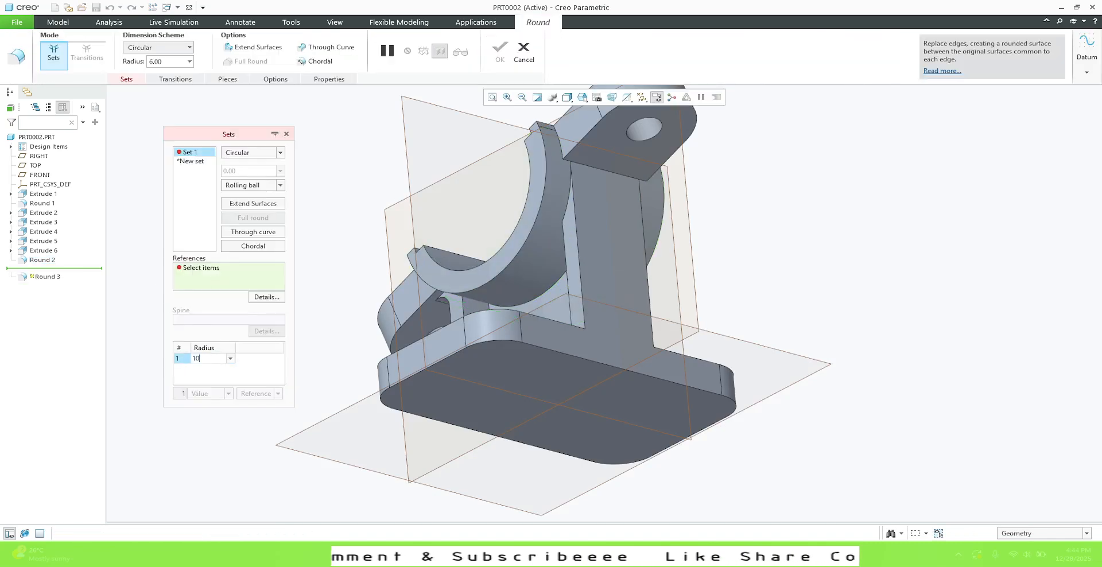
left_click(610, 172)
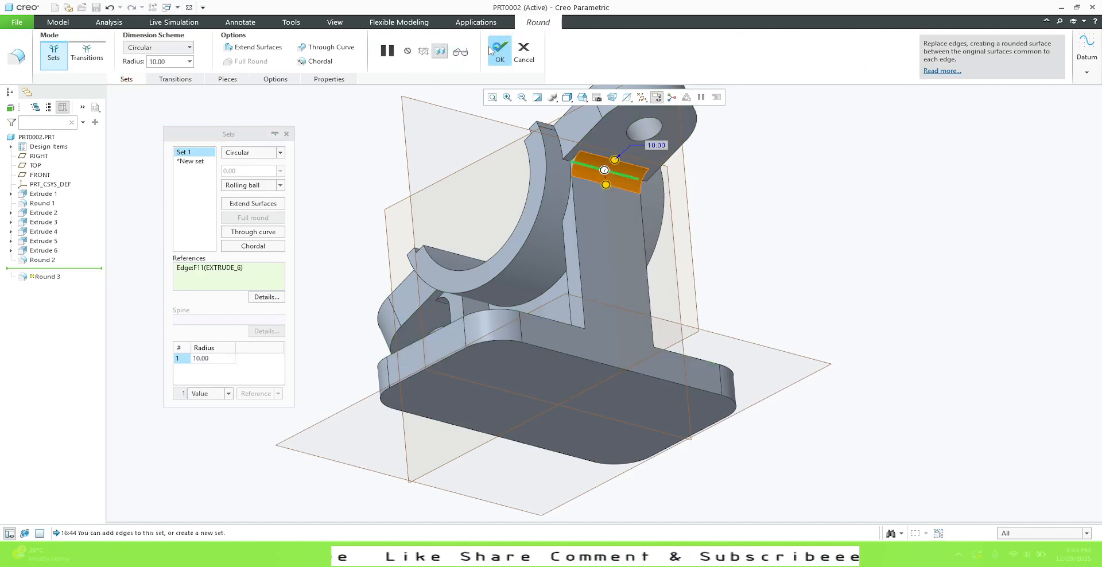
left_click(505, 51)
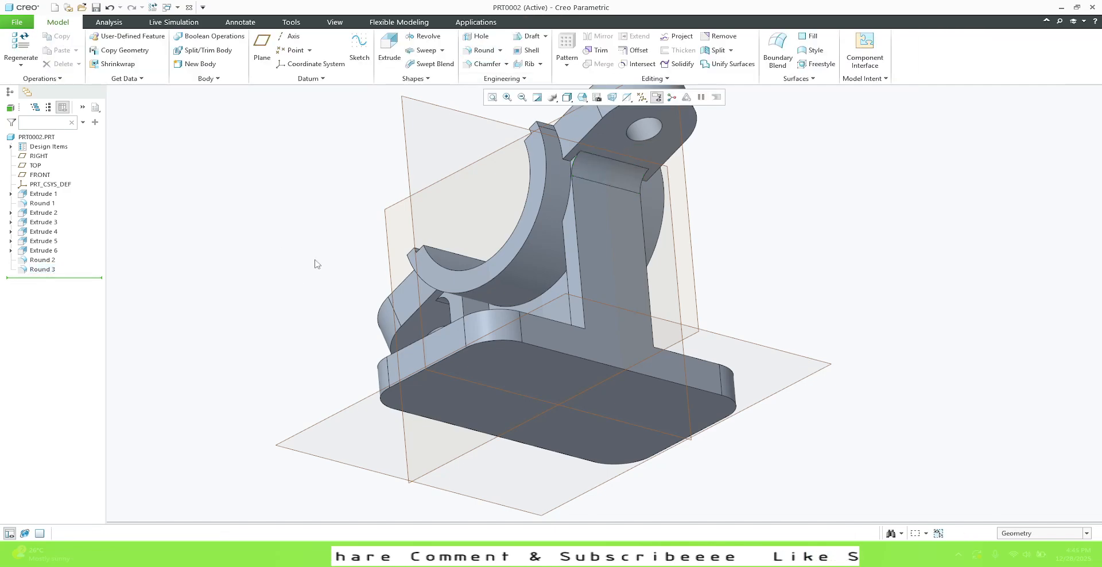
Step: Inspect the rounds between support and lugs and compare the model with the CREO_PRACTICE_PROBLEMS_3D01 drawing
middle_click_drag(406, 190, 656, 195)
scroll(656, 195, "down", 8)
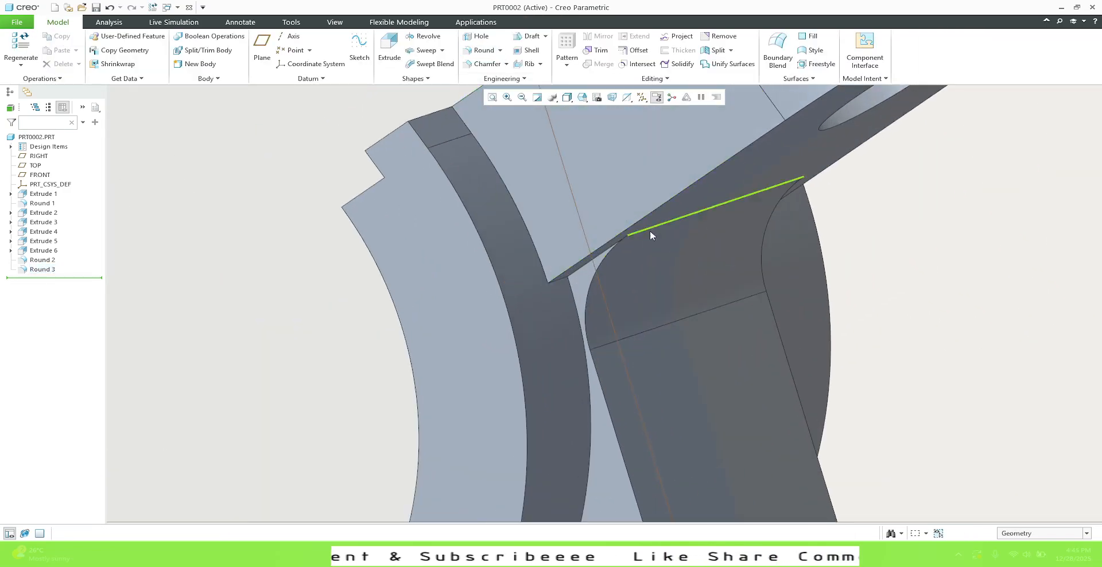
middle_click_drag(650, 253, 704, 289)
scroll(781, 284, "up", 6)
middle_click_drag(781, 284, 586, 230)
scroll(619, 294, "up", 5)
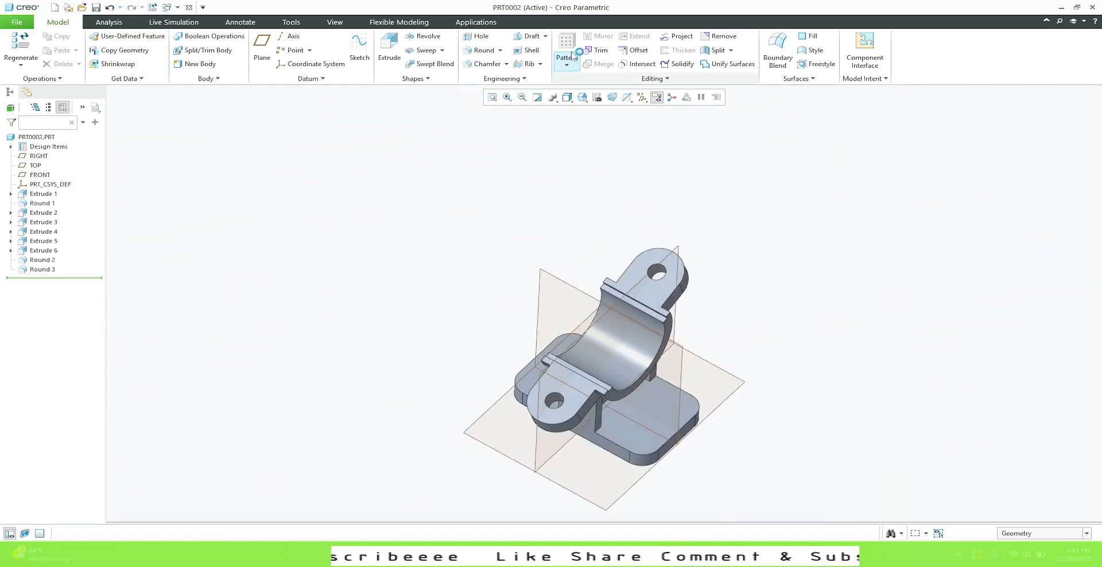
left_click(581, 97)
left_click(586, 110)
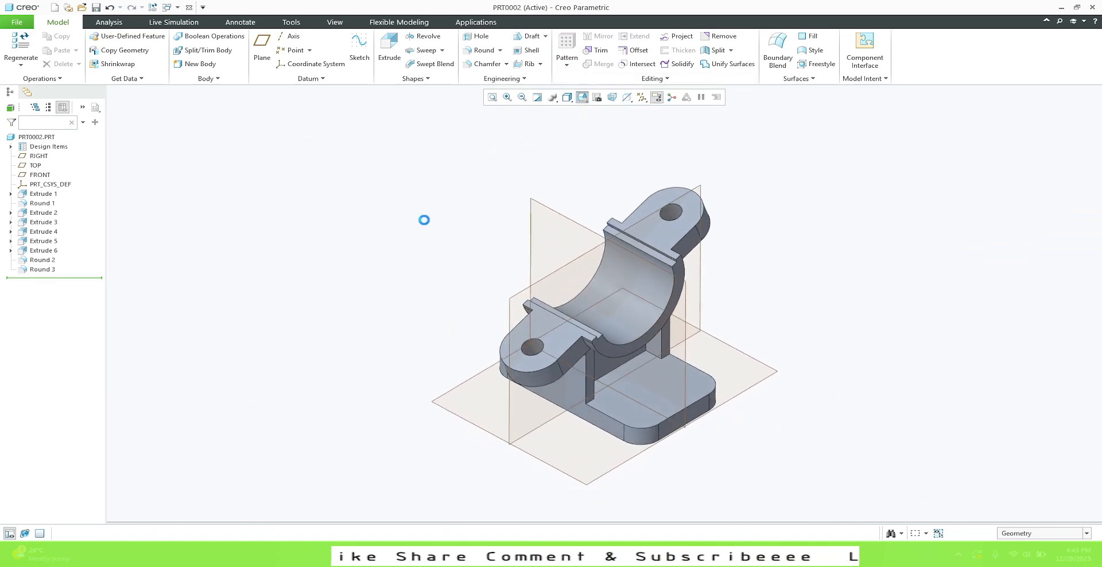
middle_click_drag(421, 266, 505, 398)
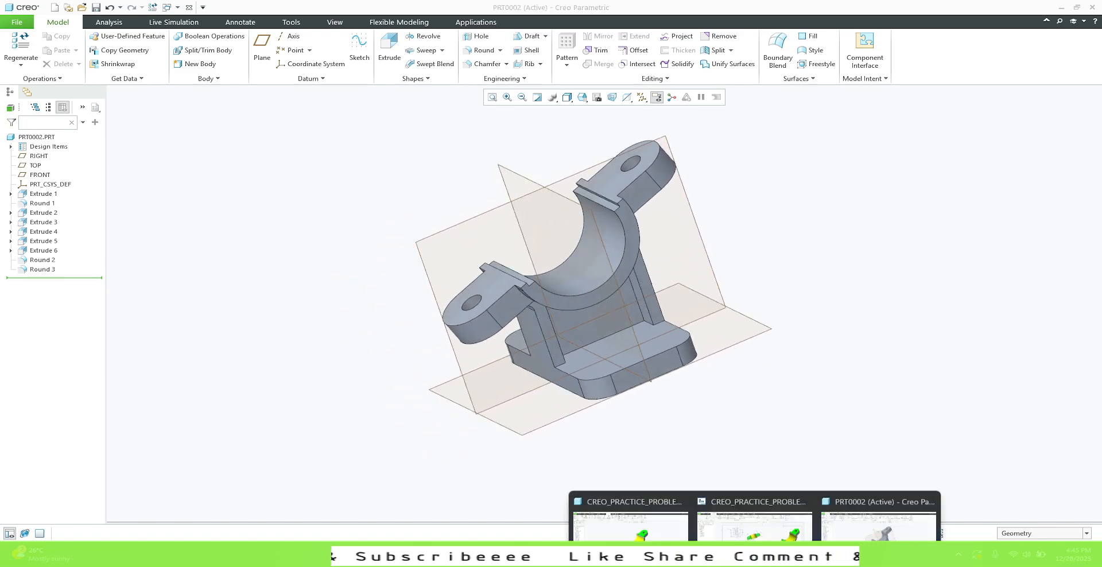
left_click(763, 508)
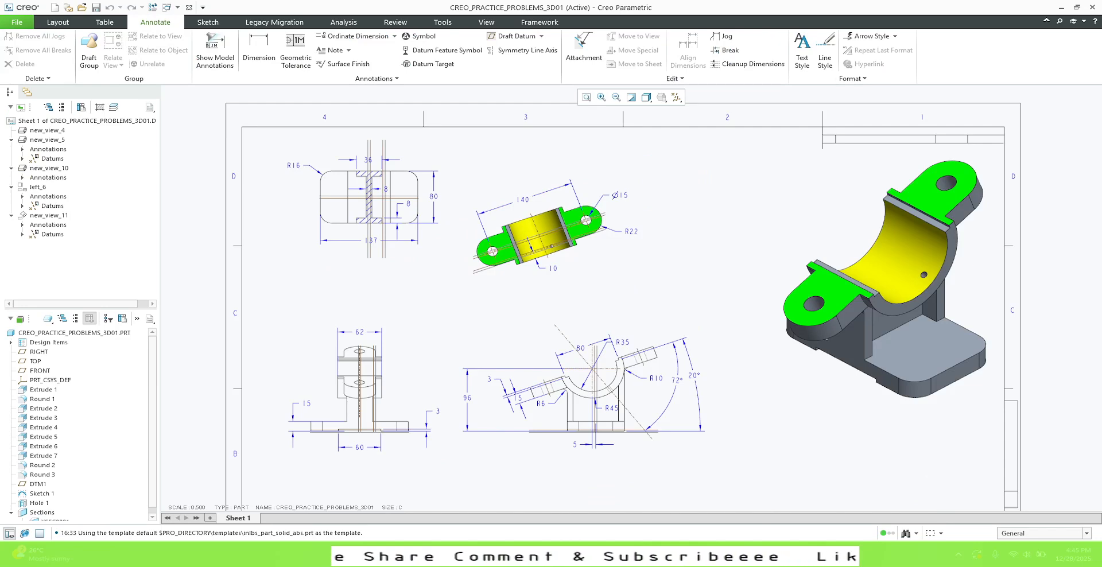
mouse_move(755, 556)
left_click(879, 505)
Step: Redefine the radius 10 round under the upper lug, replacing its edge reference with the lug's underside and the support's outer flange face
middle_click_drag(577, 215, 494, 230)
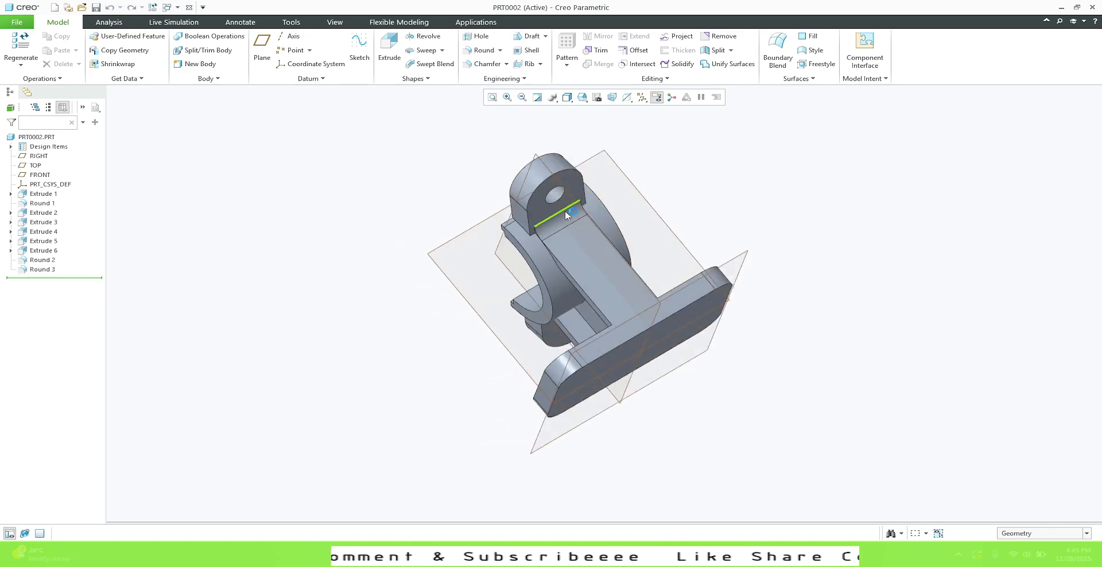
scroll(565, 210, "up", 3)
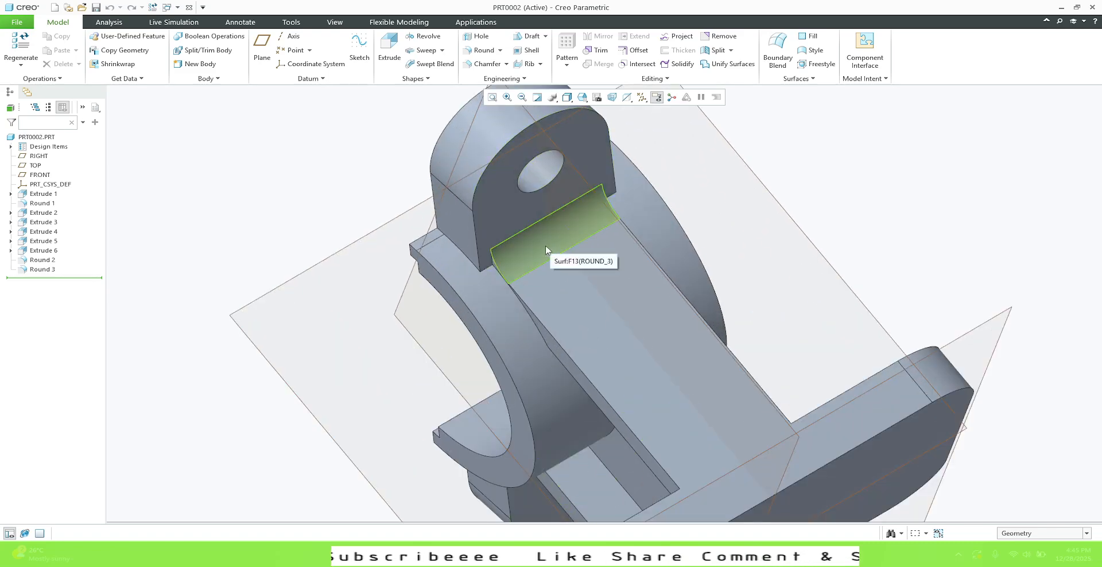
left_click(53, 270)
left_click(74, 218)
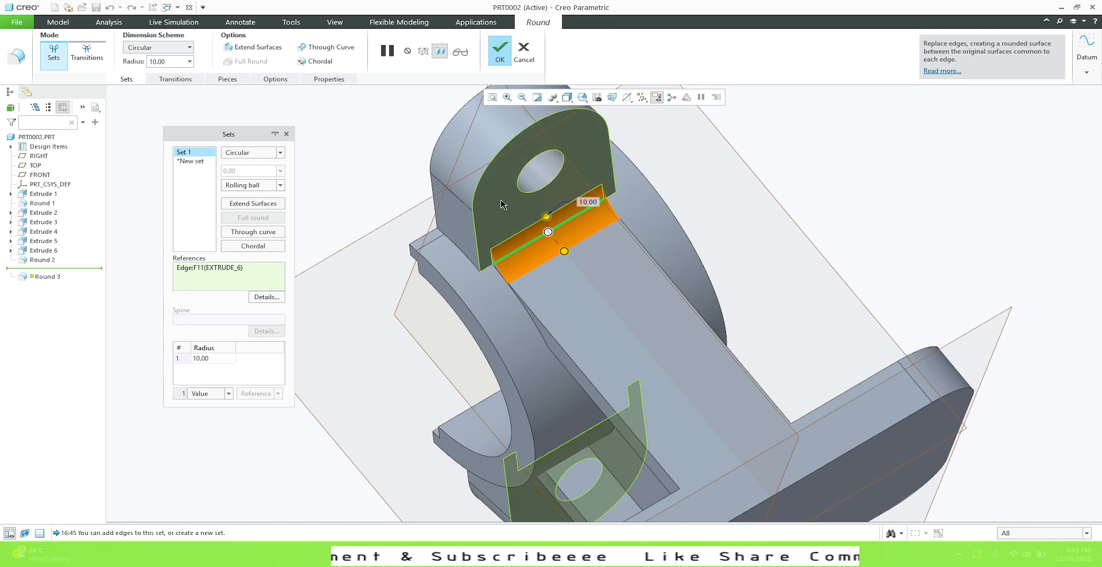
right_click(214, 268)
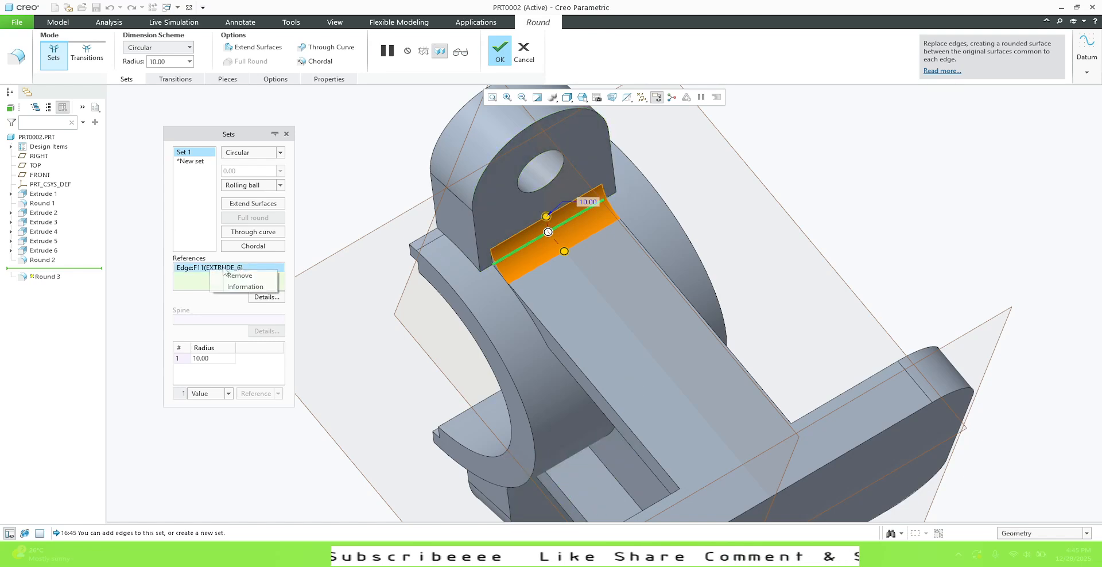
left_click(235, 276)
left_click(590, 278)
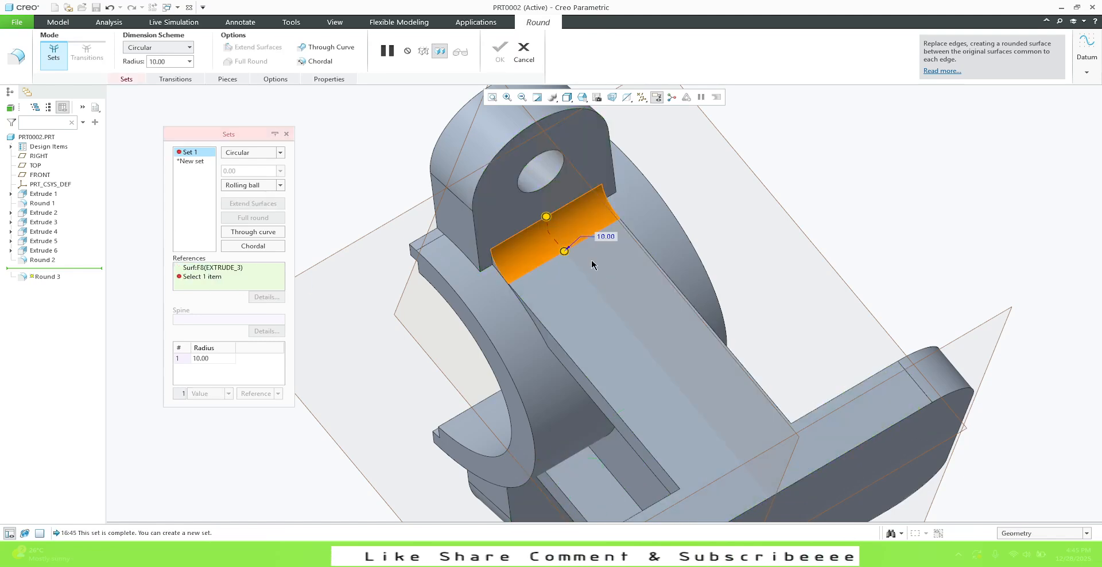
left_click(593, 265)
left_click(500, 50)
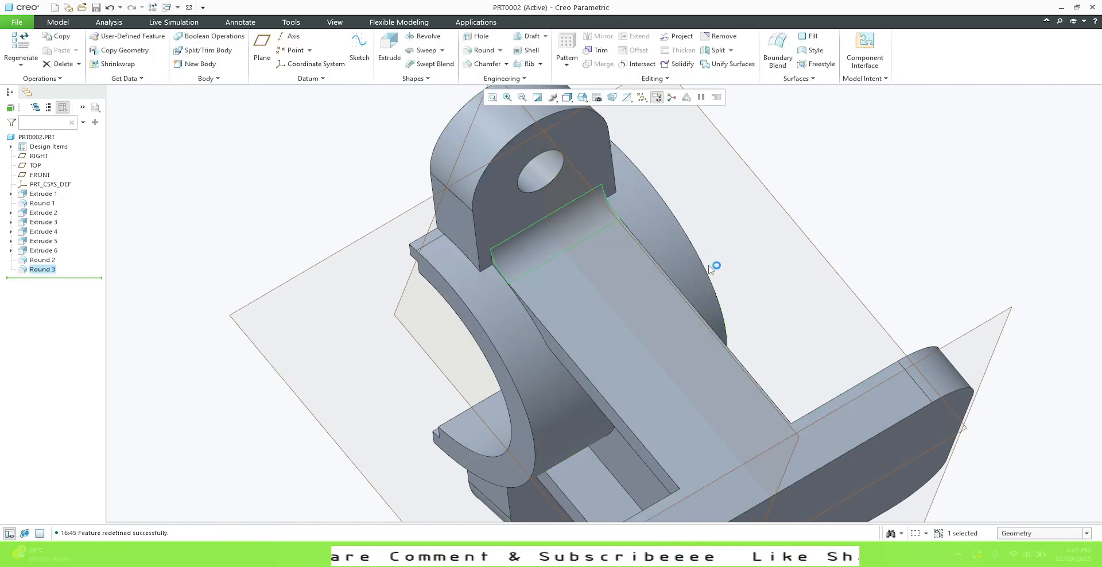
Step: Inspect the redefined round from several sides and compare the saddle with the CREO_PRACTICE_PROBLEMS_3D01 drawing
middle_click_drag(712, 268, 561, 246)
left_click(848, 314)
scroll(790, 315, "up", 2)
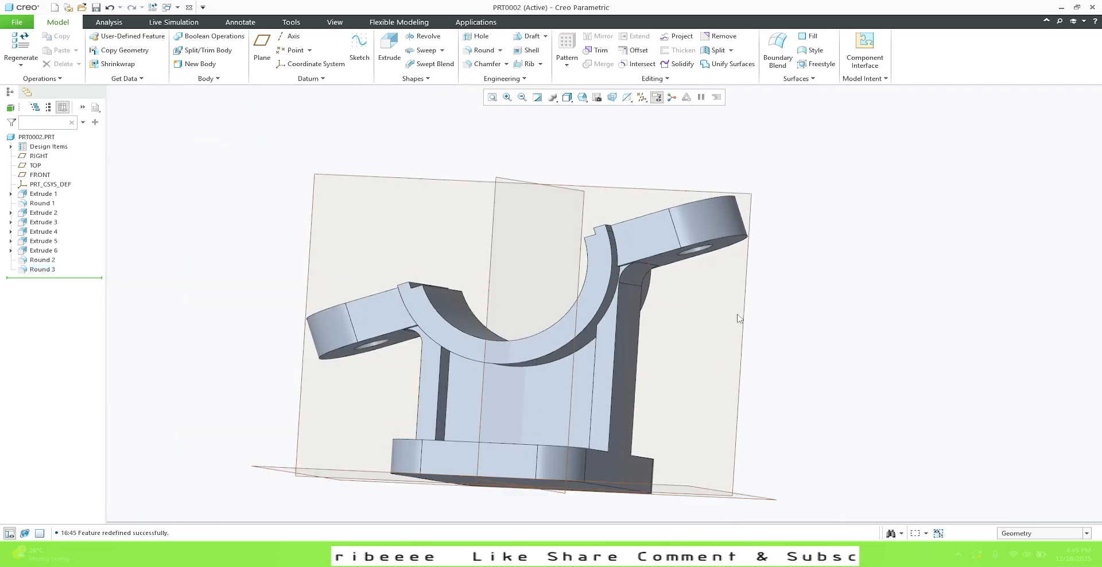
middle_click_drag(647, 290, 723, 312)
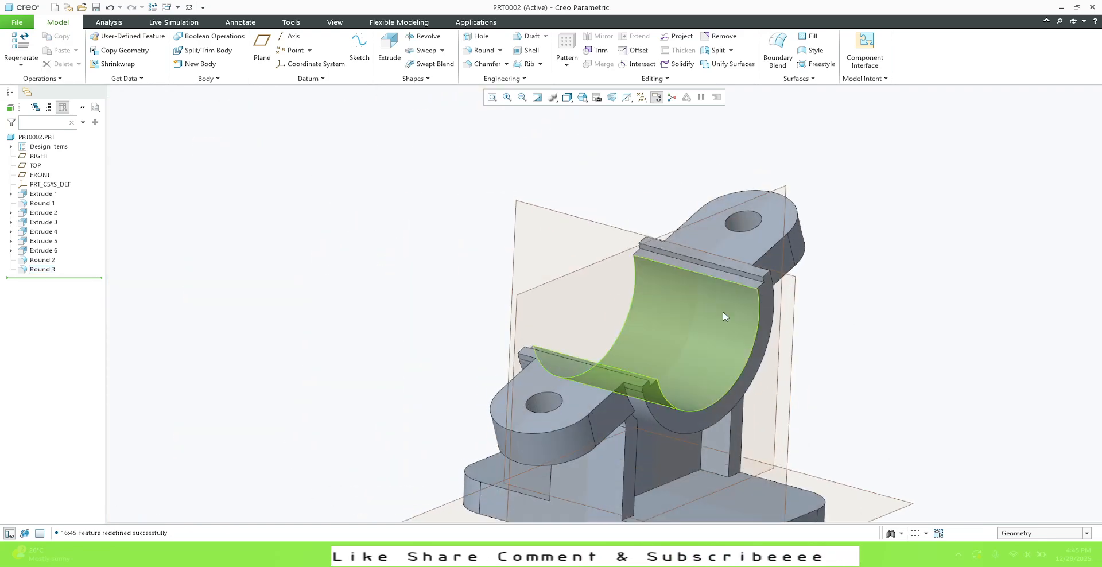
left_click(758, 500)
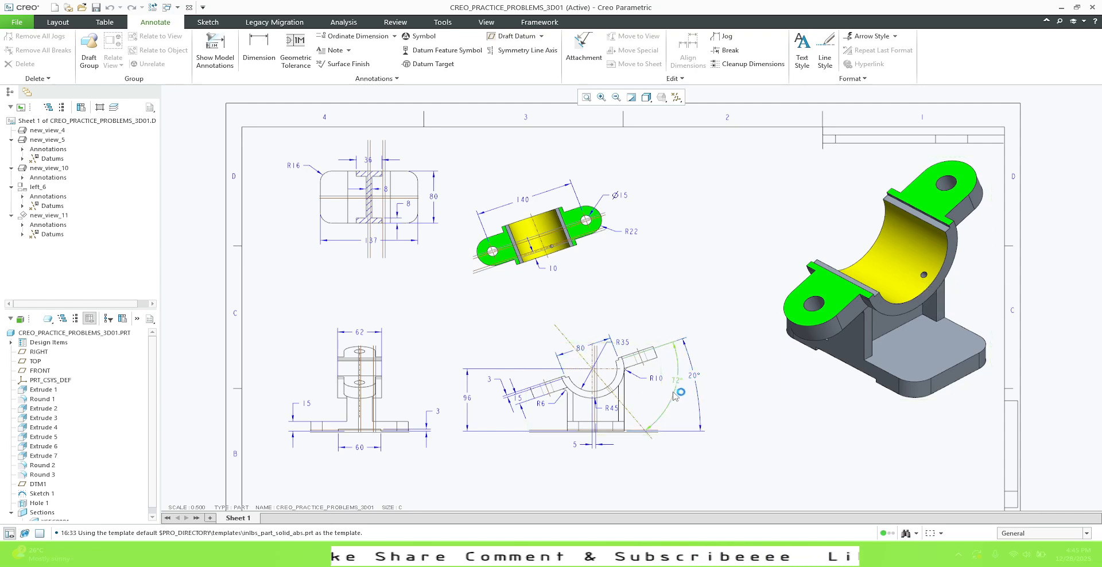
left_click(884, 497)
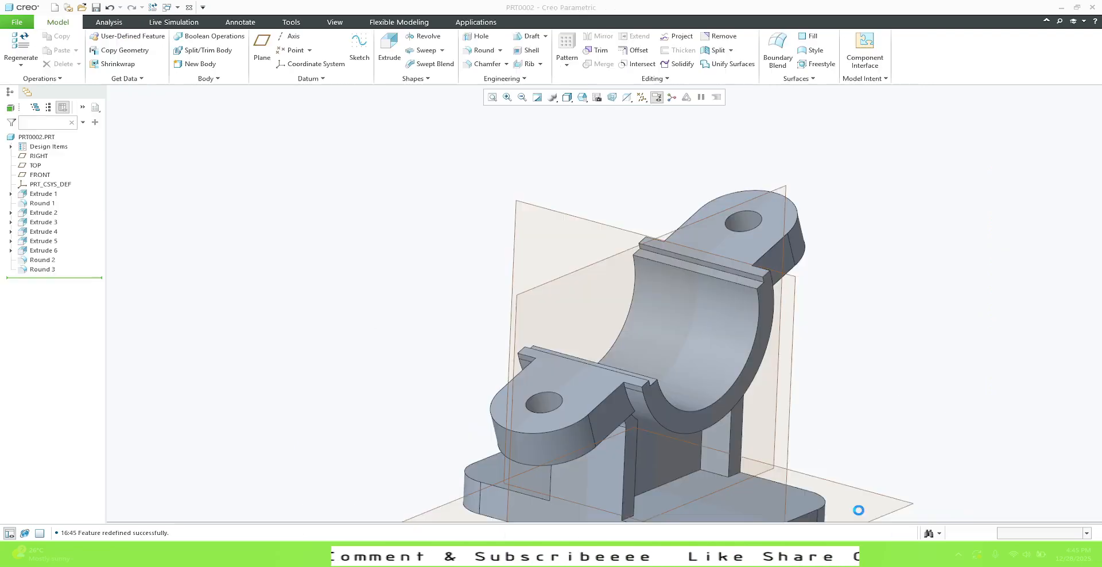
middle_click_drag(447, 315, 478, 347)
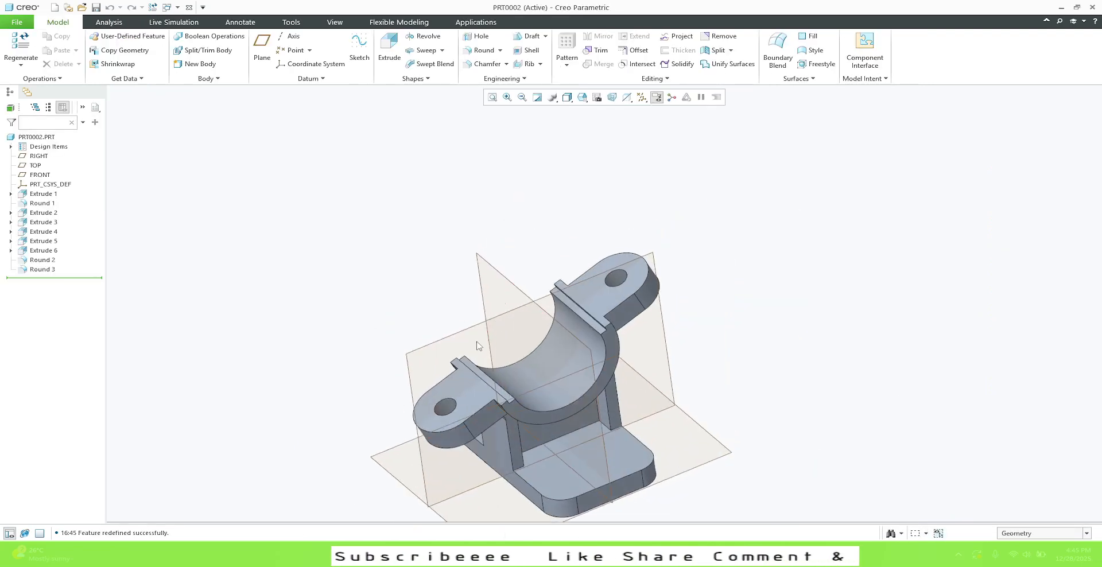
Step: Create a datum plane from the saddle's semicircular end face with an offset of -10
left_click(262, 48)
left_click(610, 345)
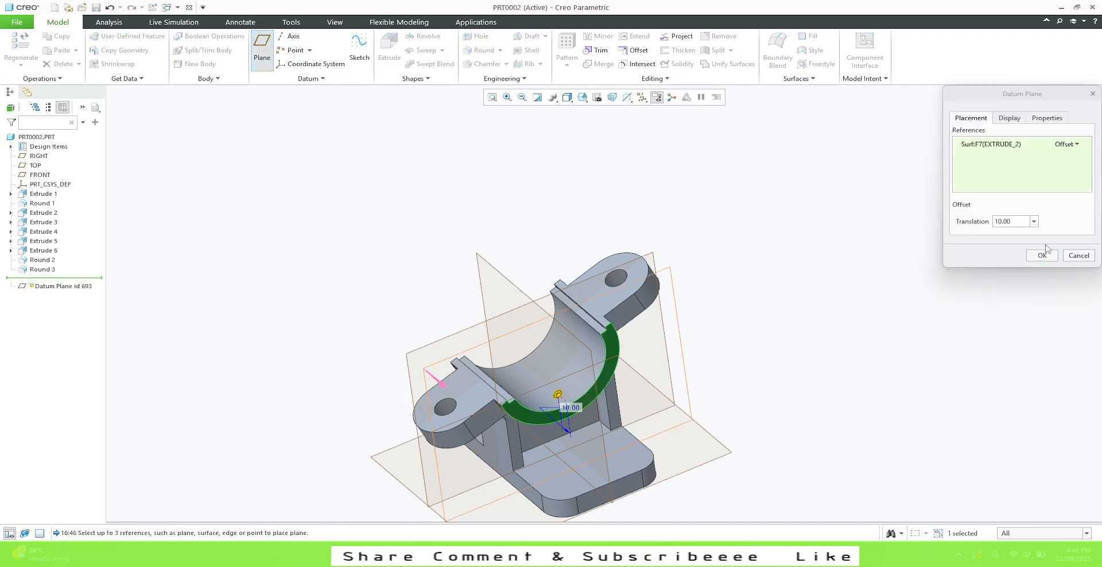
left_click(1013, 222)
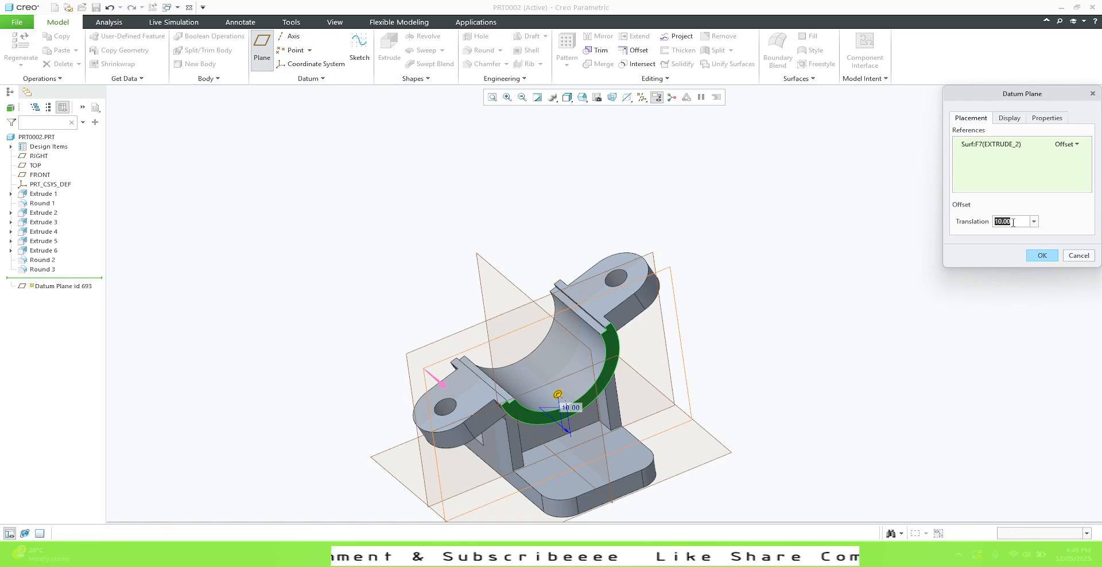
type("-10")
key("Return")
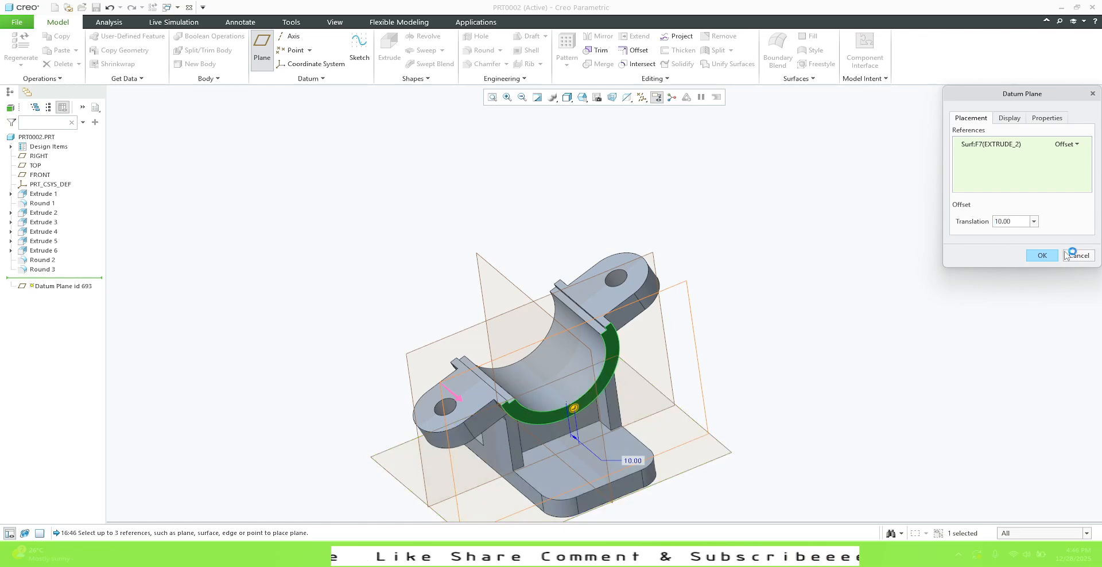
left_click(1041, 255)
Step: Redefine the offset datum plane beside the saddle's end face, flipping its normal direction
middle_click_drag(752, 282, 798, 287)
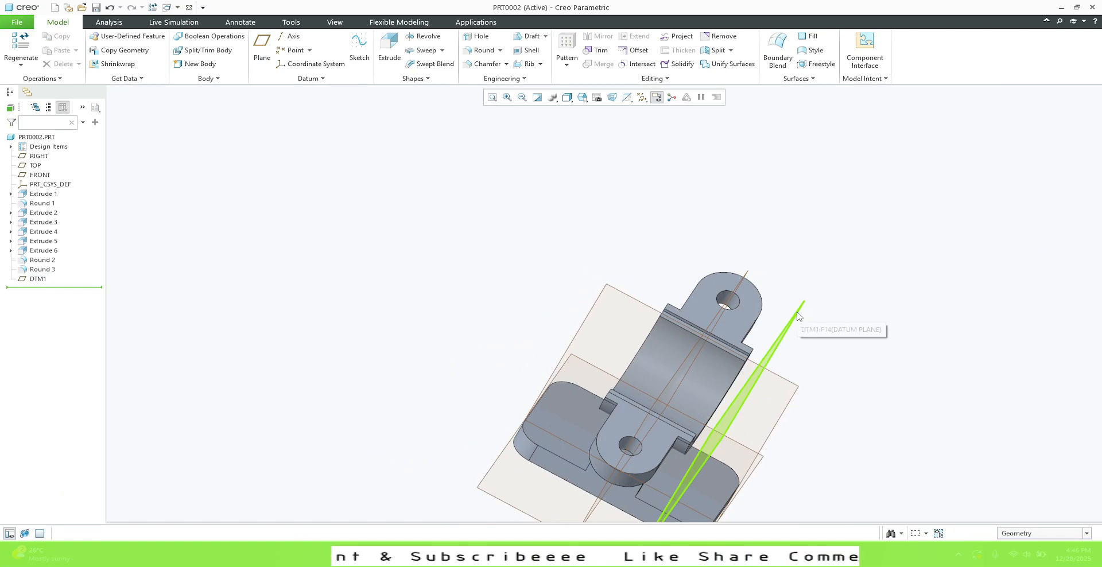
left_click(798, 313)
left_click(819, 266)
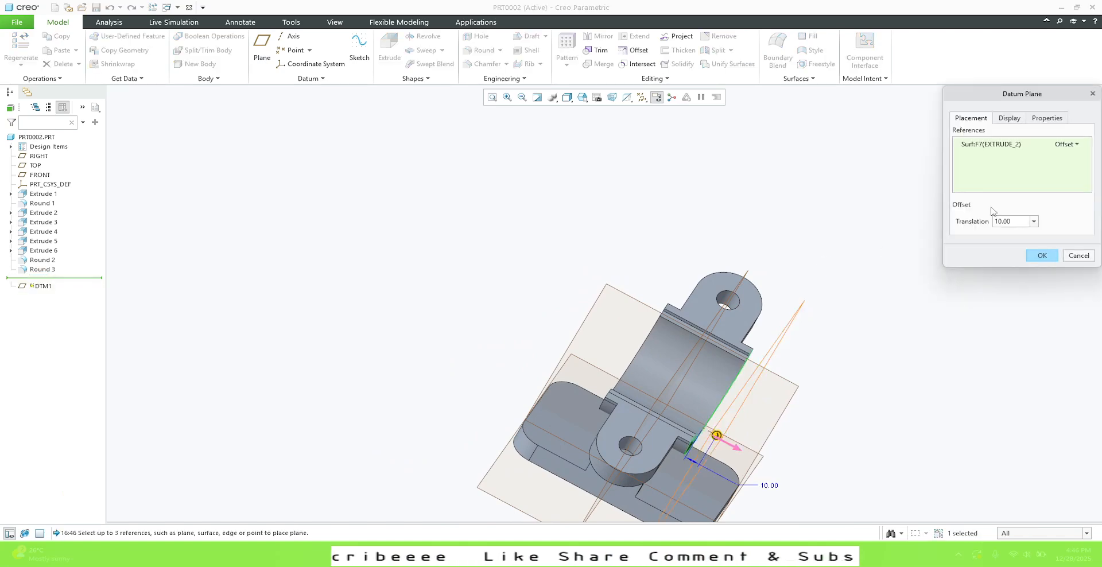
left_click(739, 449)
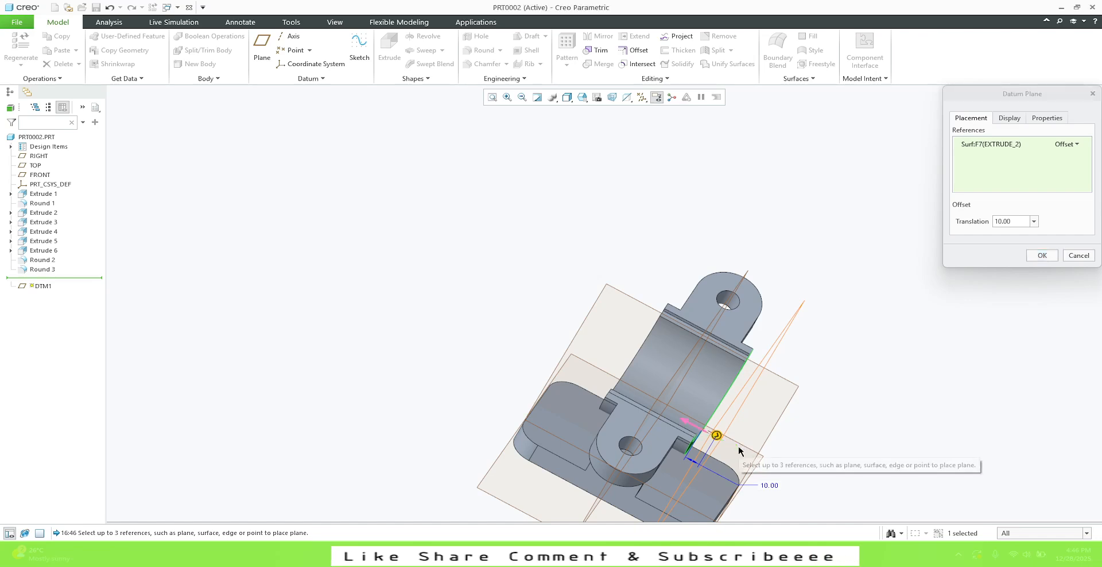
left_click(1042, 255)
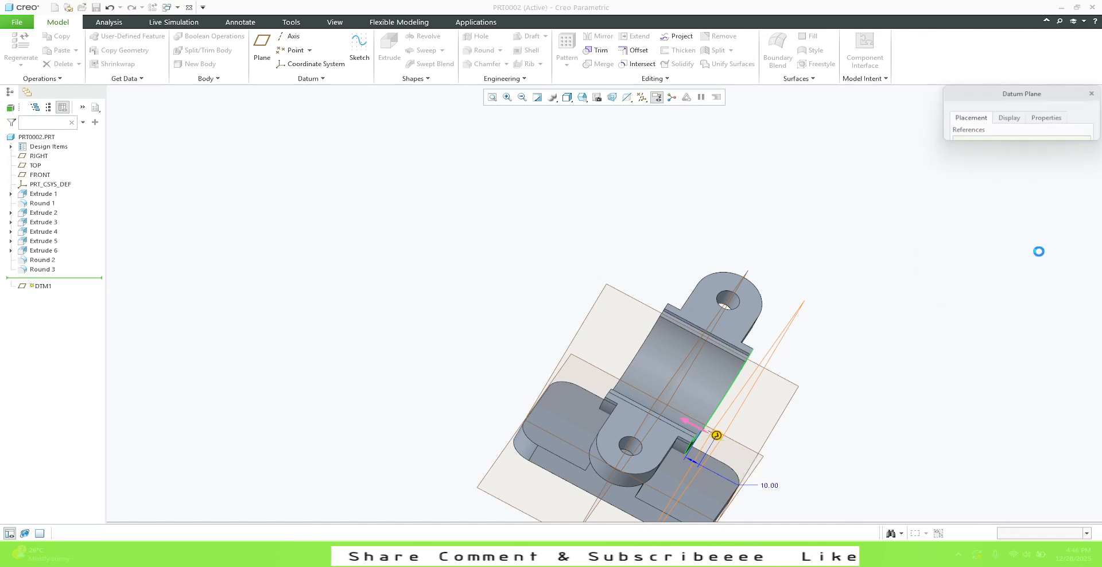
left_click(922, 293)
Step: Set the datum plane's offset dimension to -10 to move it to the other side of the saddle's end face
double_click(793, 324)
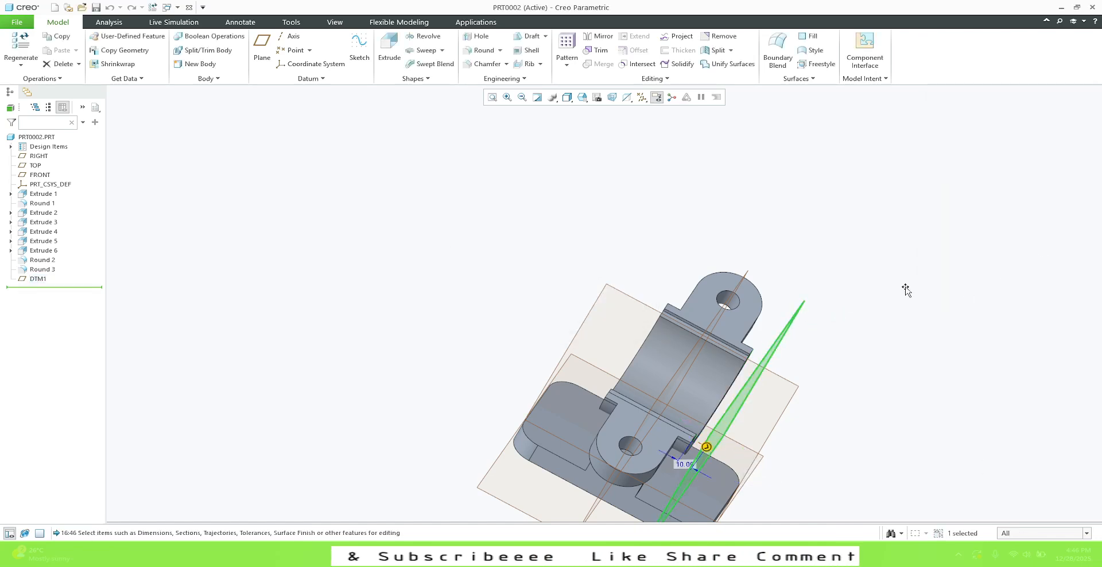
double_click(678, 462)
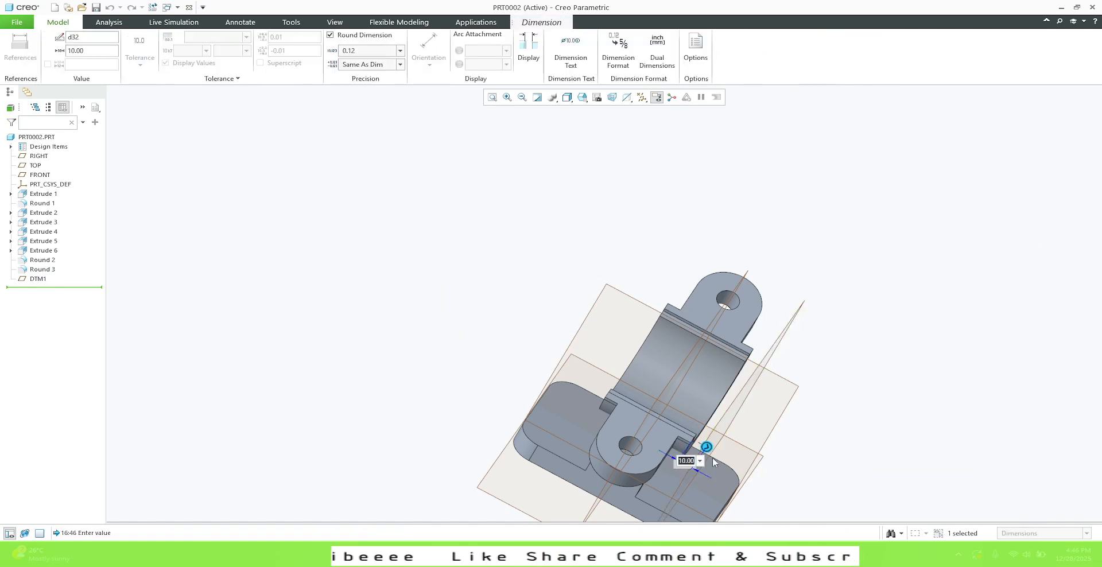
type("-10")
key("Return")
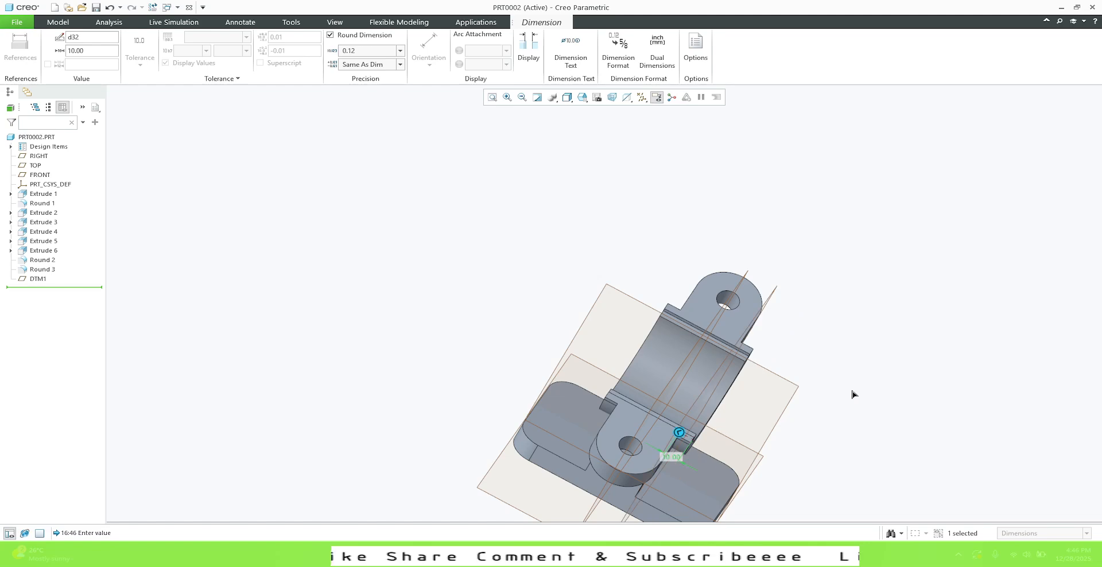
middle_click_drag(866, 325, 811, 305)
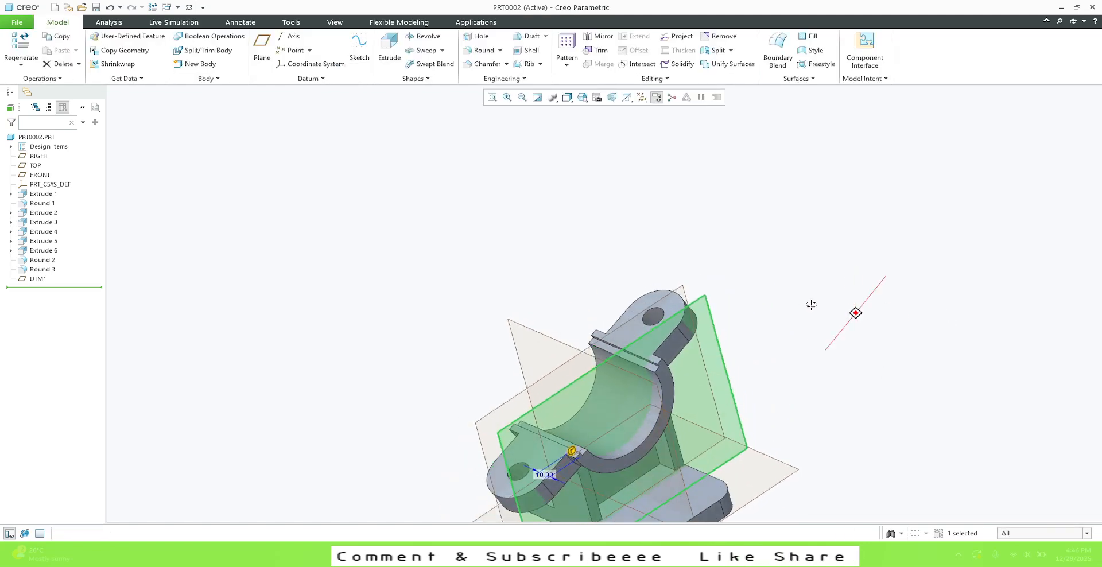
Step: Start a sketch on the offset datum plane and flip its view direction, keeping the TOP plane as the top orientation reference
left_click(798, 269)
middle_click_drag(848, 317, 836, 282)
left_click(706, 318)
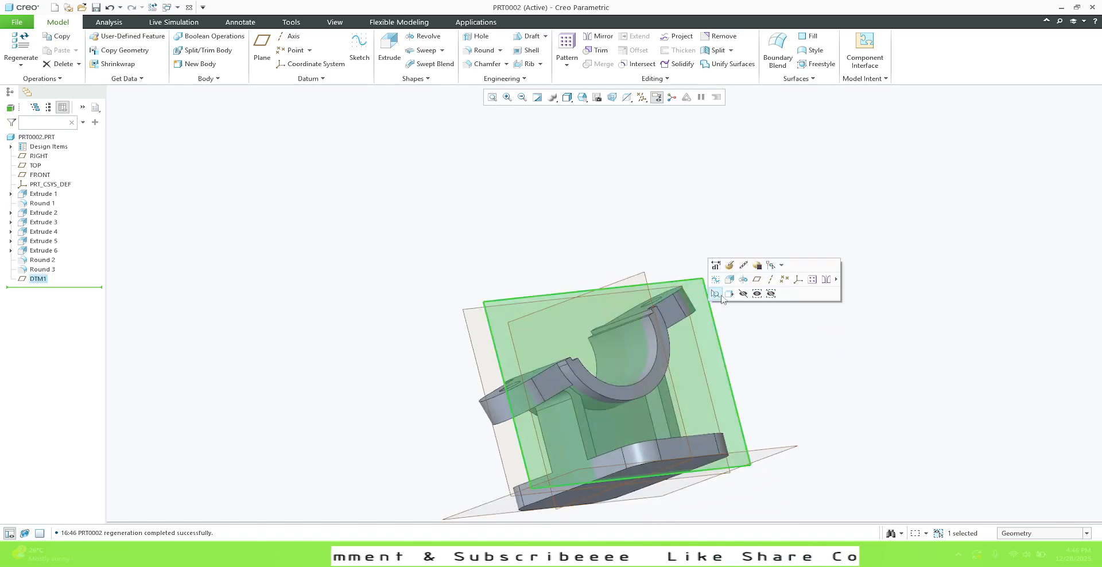
left_click(715, 280)
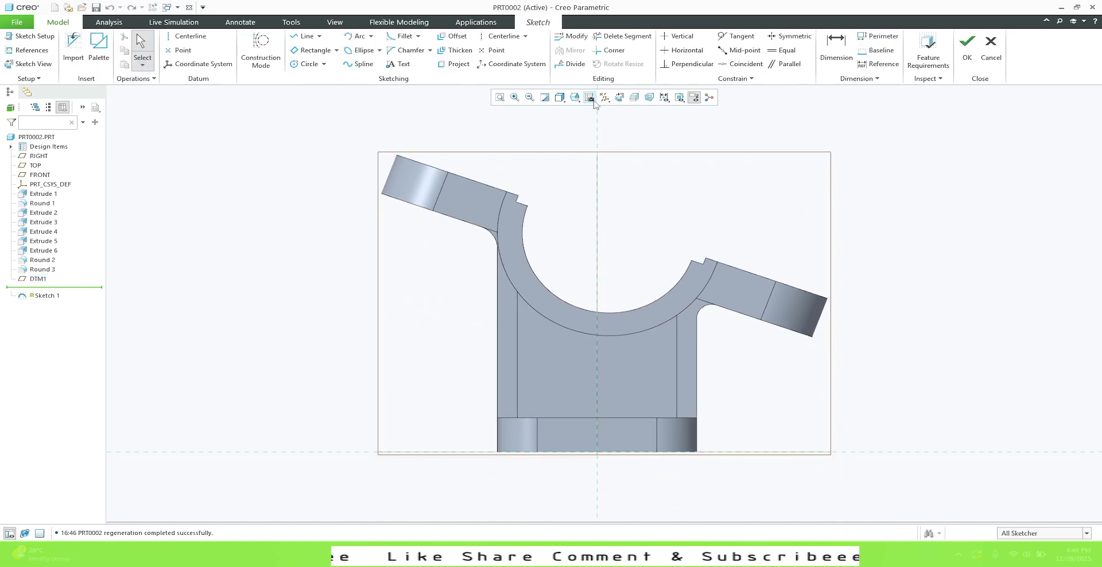
left_click(619, 100)
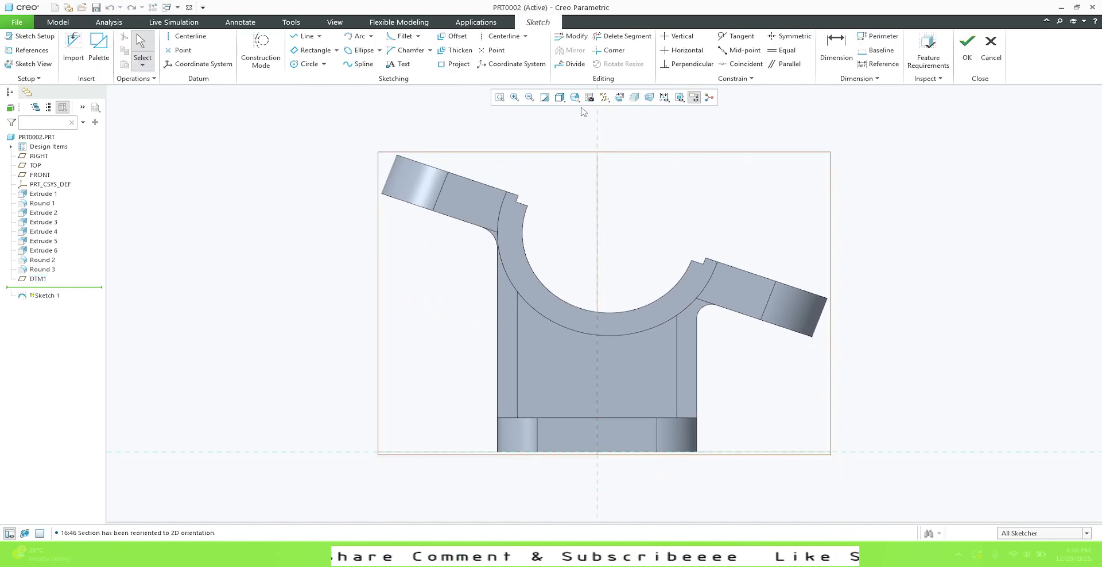
left_click(31, 50)
left_click(1080, 165)
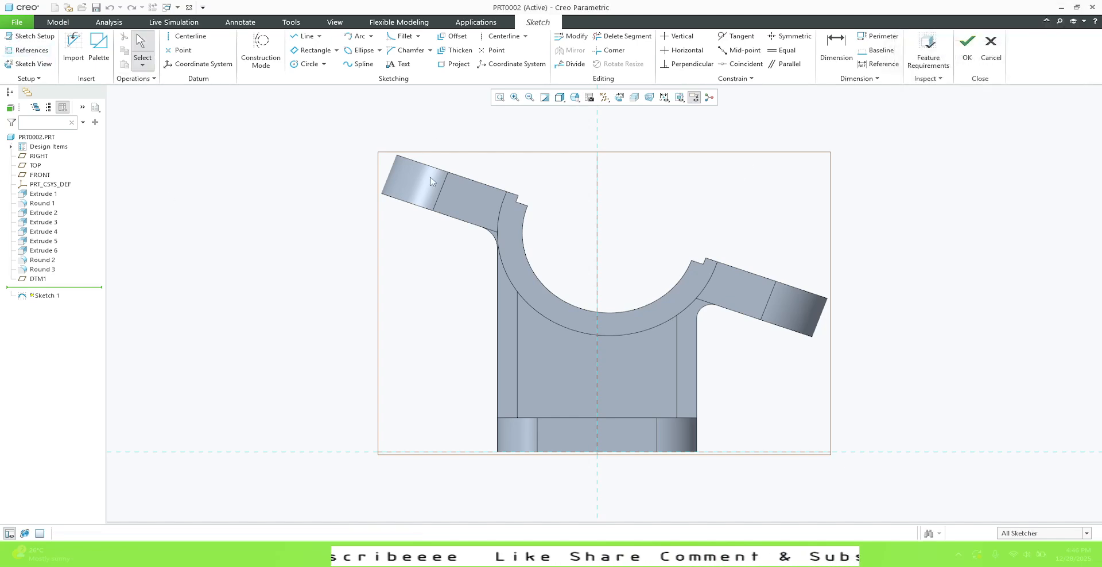
left_click(30, 36)
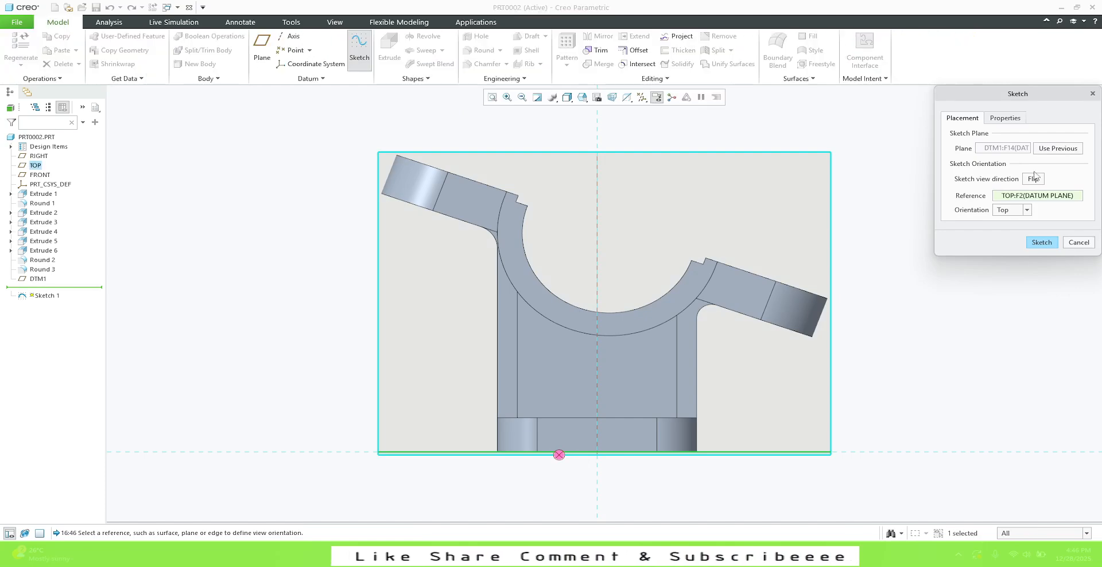
left_click(1033, 180)
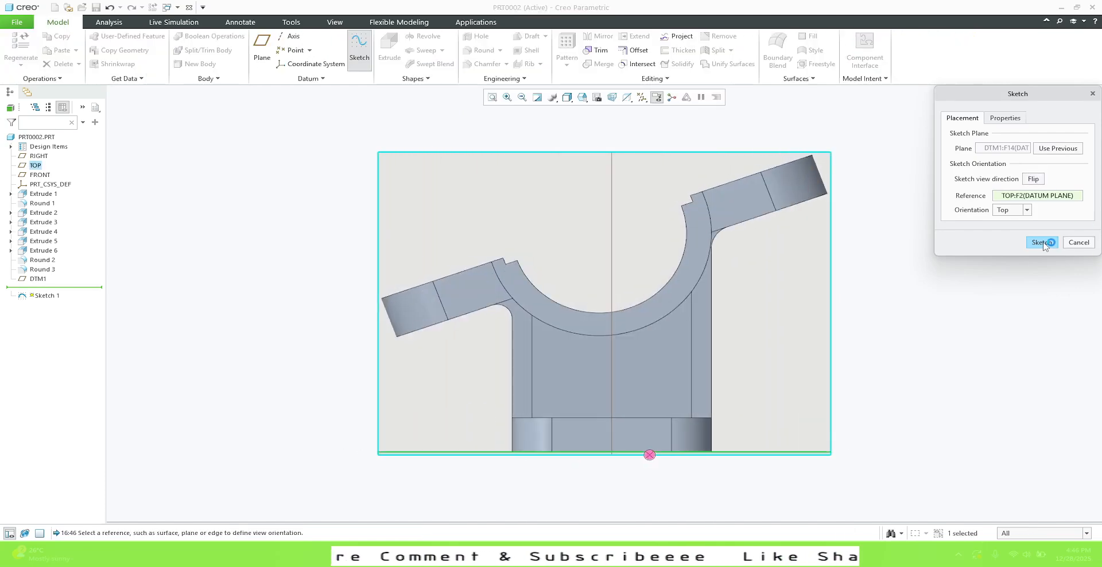
left_click(1042, 242)
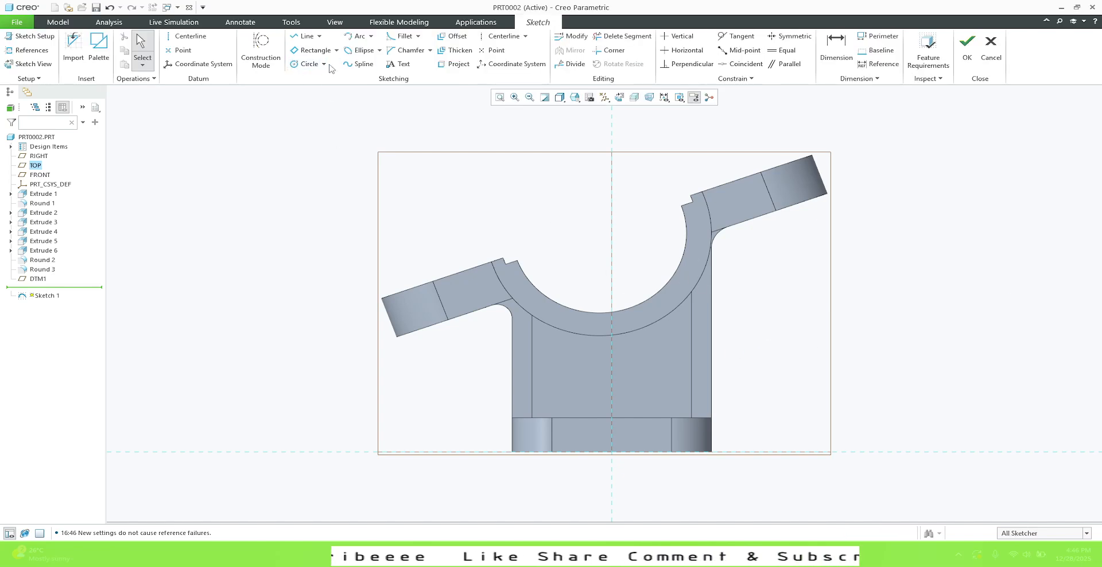
Step: Add the saddle's inner bore arc as a sketch reference
left_click(32, 50)
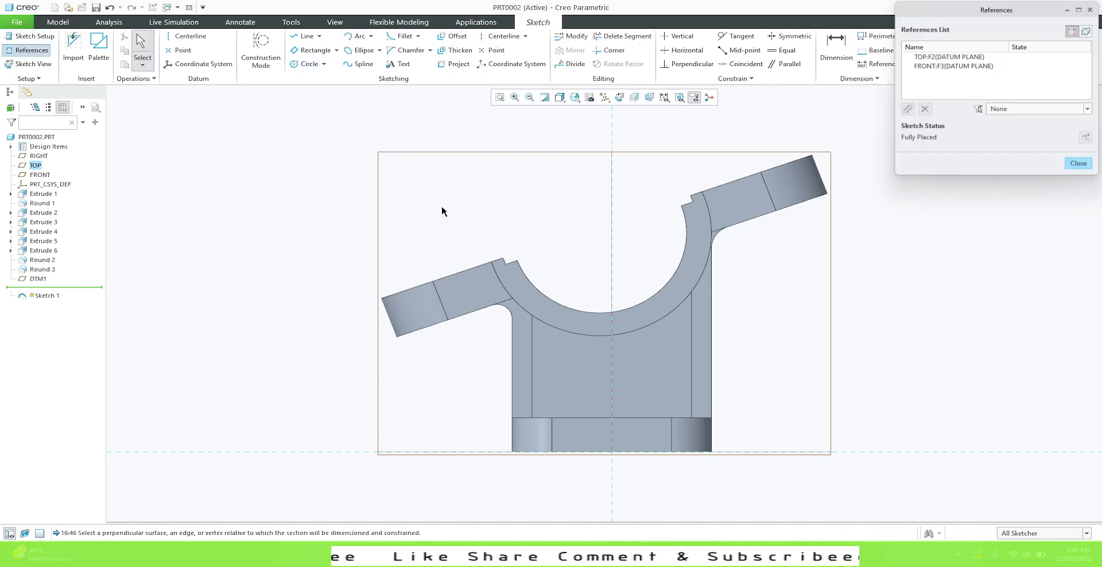
left_click(654, 300)
left_click(1081, 166)
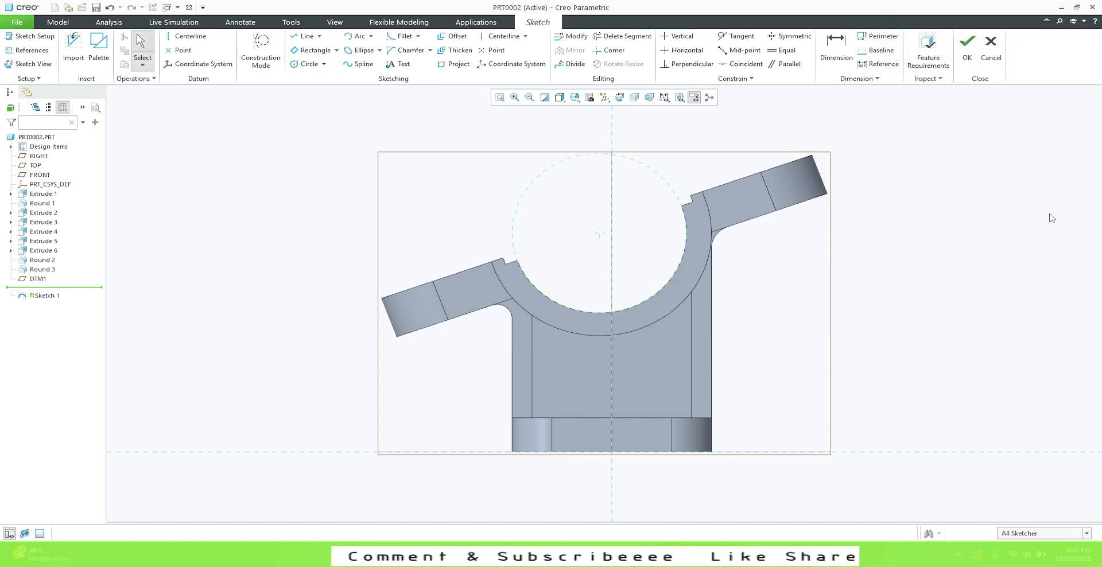
Step: Draw a centerline through the bore arc's centre, sloping down towards the upper-lug side at about 49° from the vertical reference
left_click(484, 36)
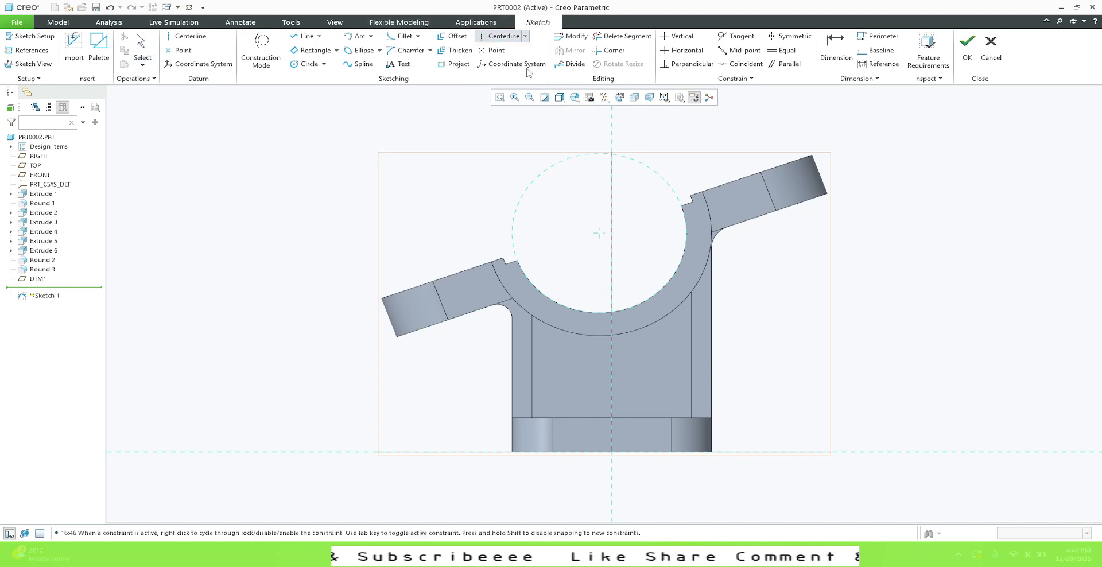
left_click(598, 234)
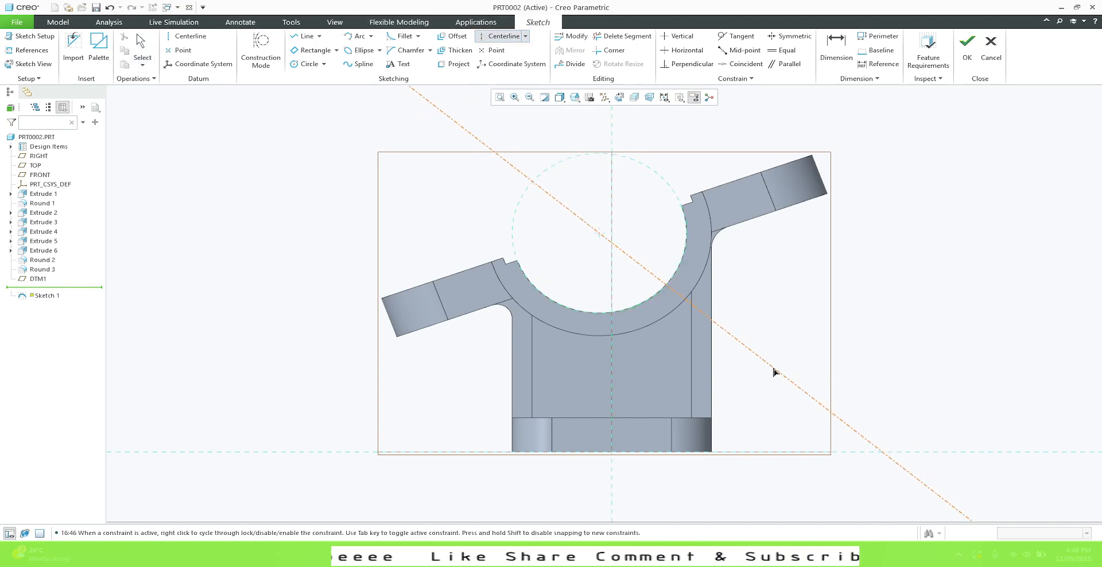
left_click(775, 375)
middle_click(970, 302)
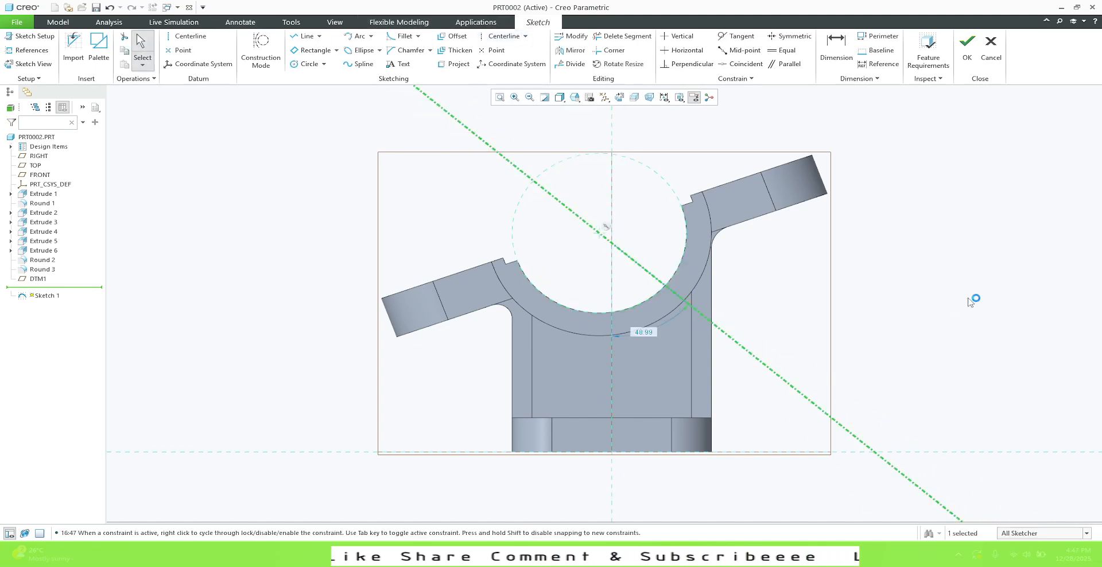
left_click(926, 189)
Step: Dimension the angle between the centerline and the saddle's ledge edge beside the upper lug at 72°
left_click(836, 47)
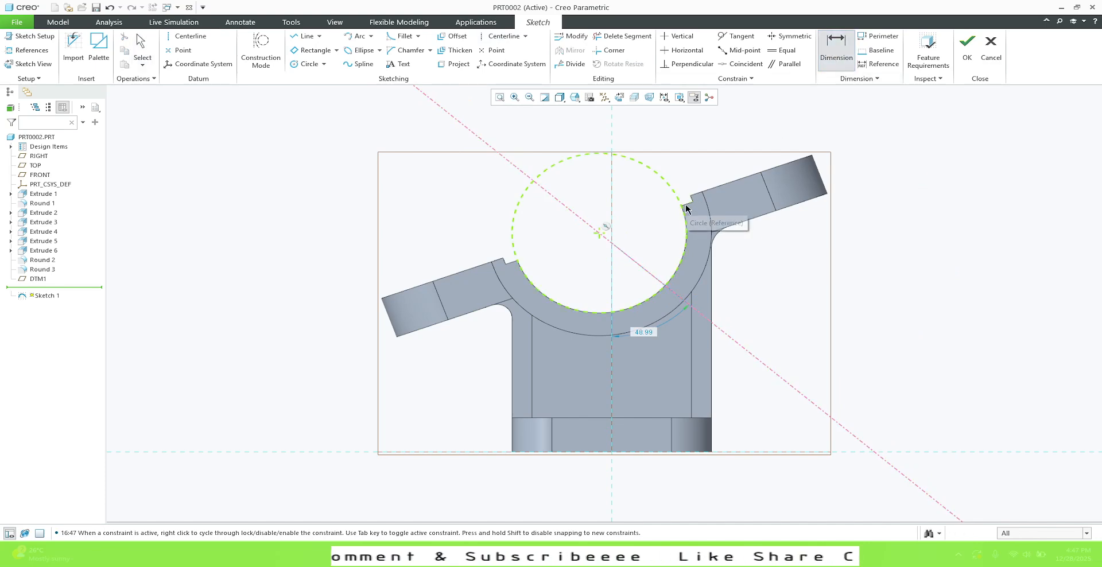
scroll(695, 205, "up", 4)
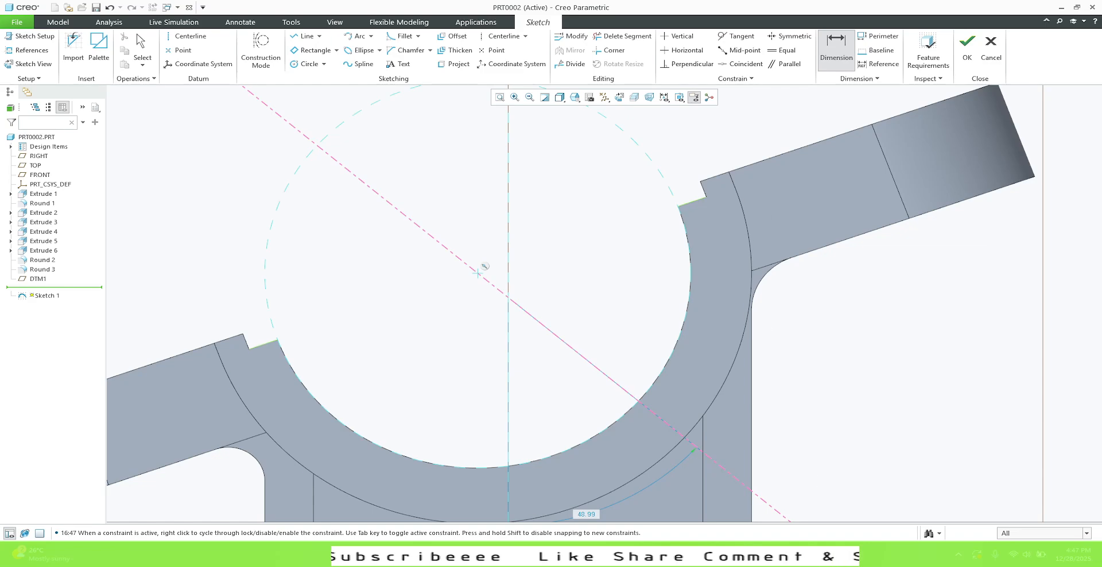
scroll(728, 408, "down", 3)
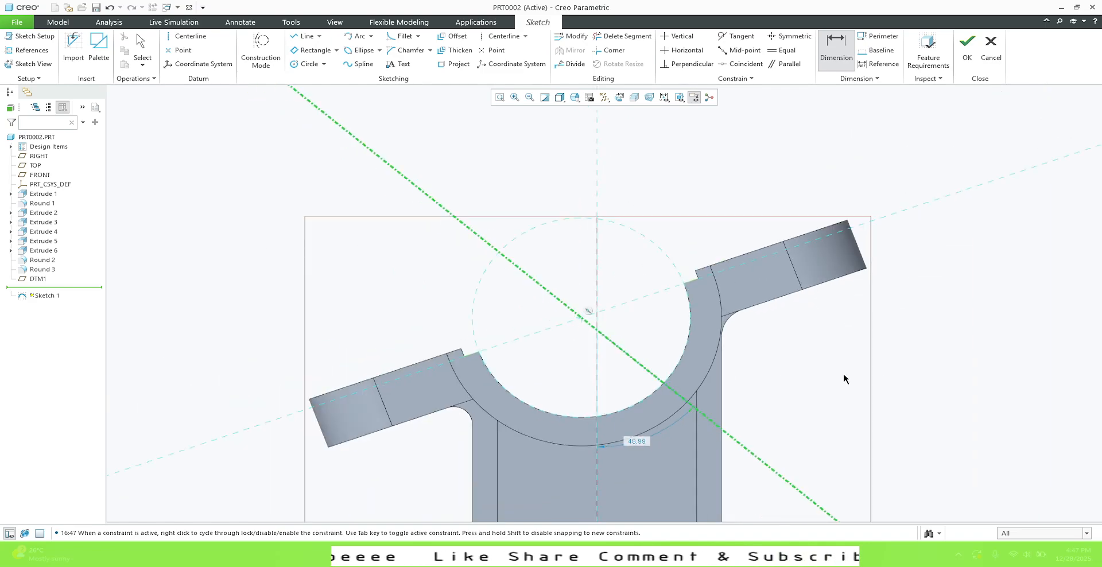
middle_click(919, 386)
type("72")
key("Return")
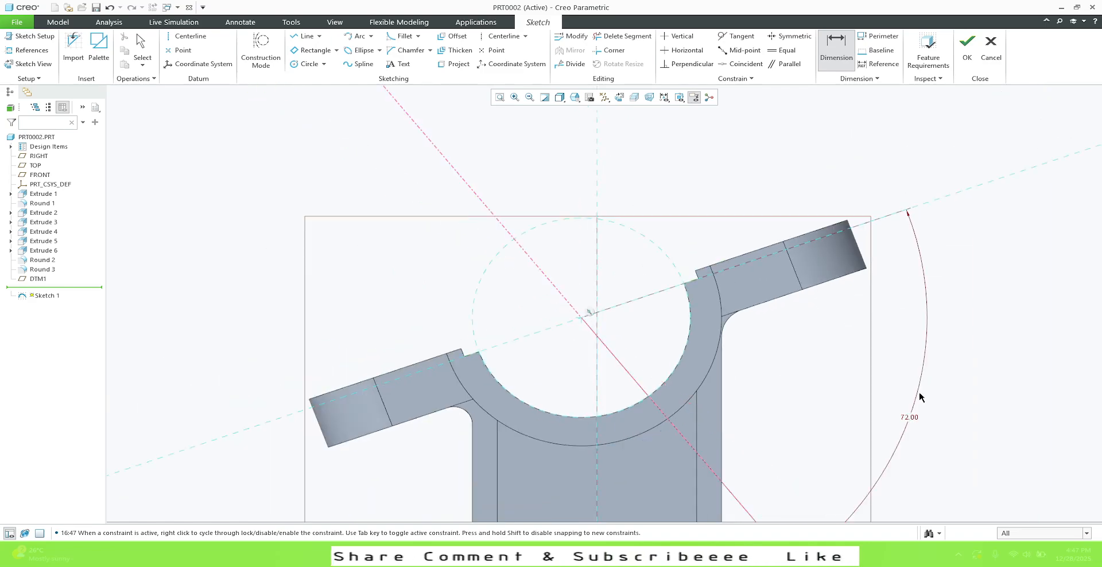
middle_click(826, 359)
scroll(695, 346, "down", 3)
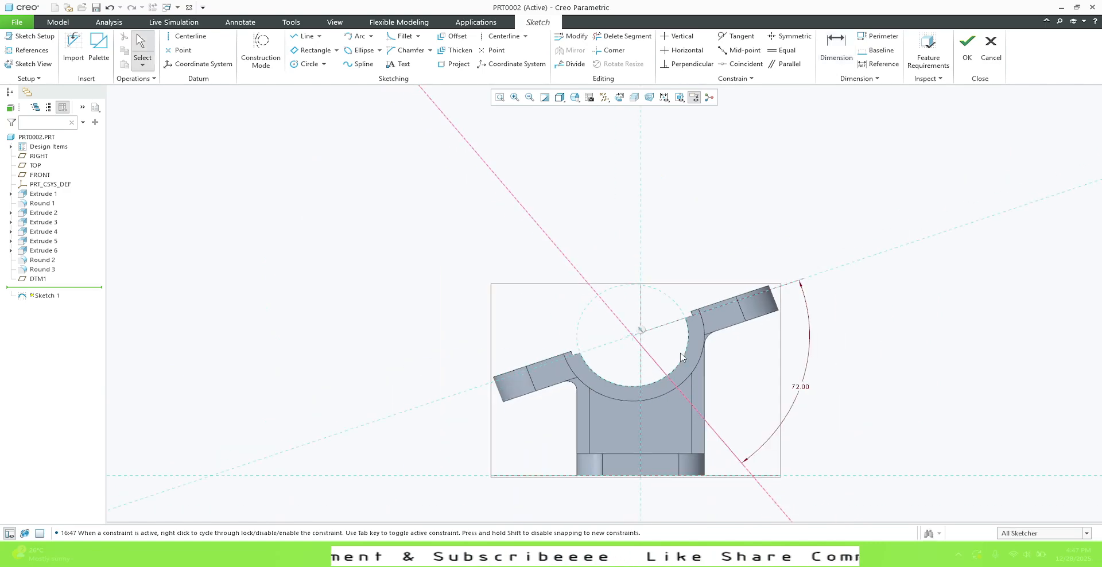
Step: Exit the sketch even though its section contains only the centerline
left_click(967, 57)
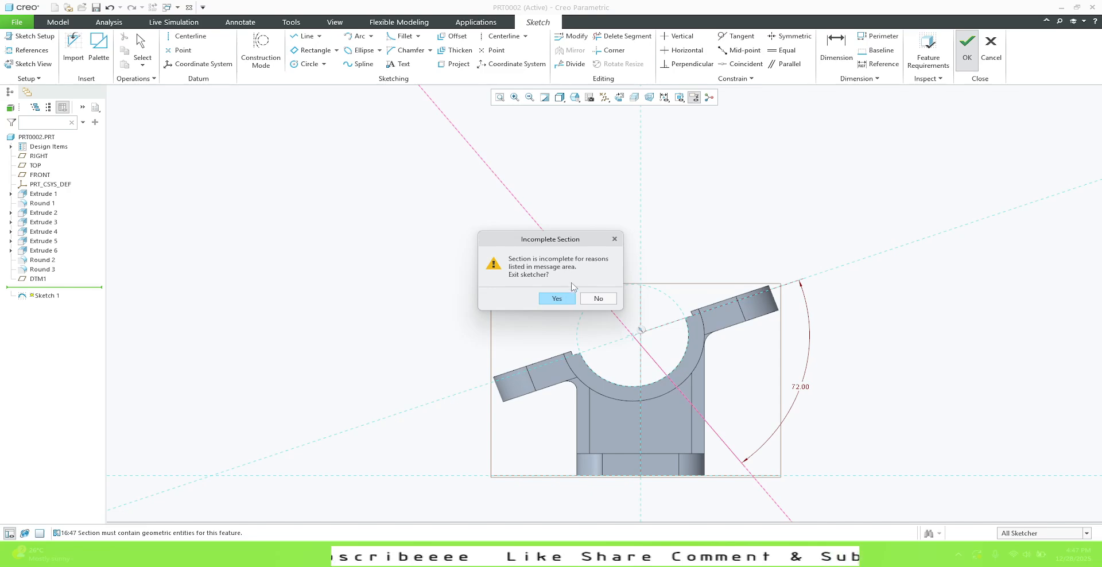
left_click(557, 299)
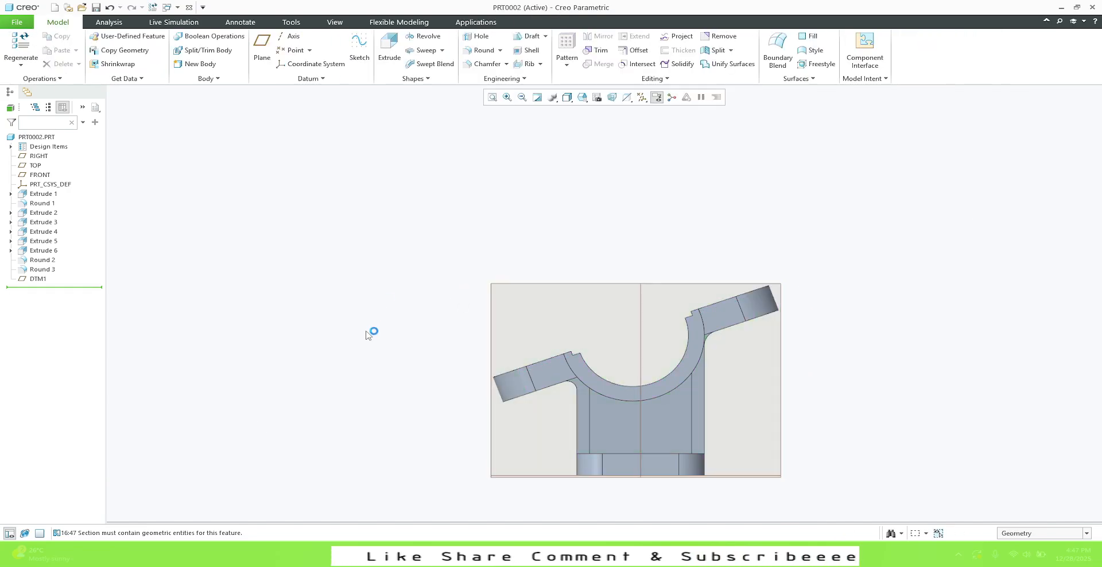
scroll(390, 297, "up", 1)
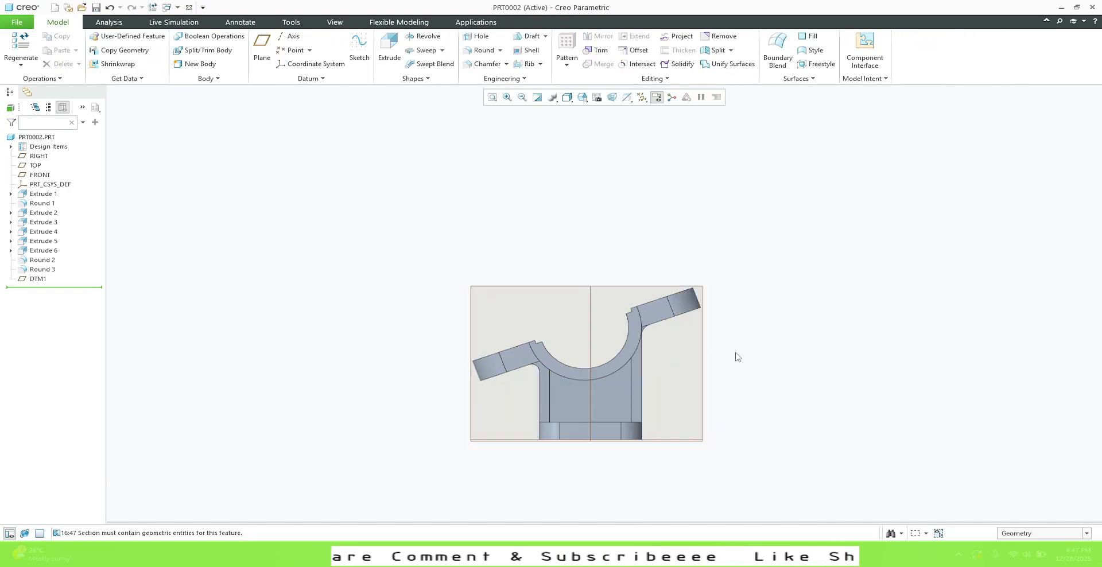
scroll(711, 361, "down", 1)
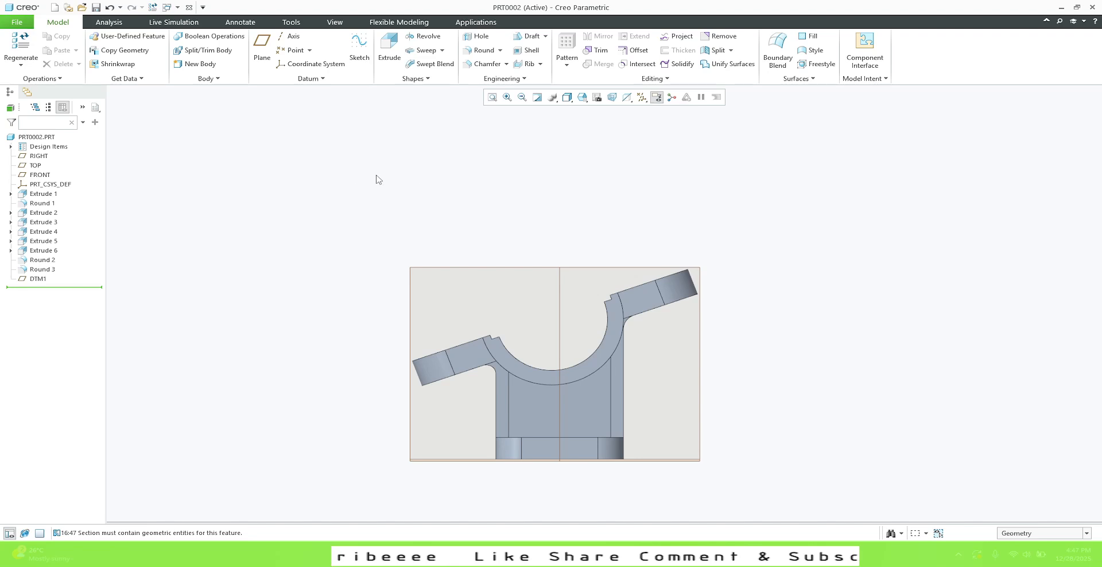
Step: Start a new sketch on the DTM1 plane and flip its view direction, keeping the TOP plane as the top orientation reference
left_click(362, 60)
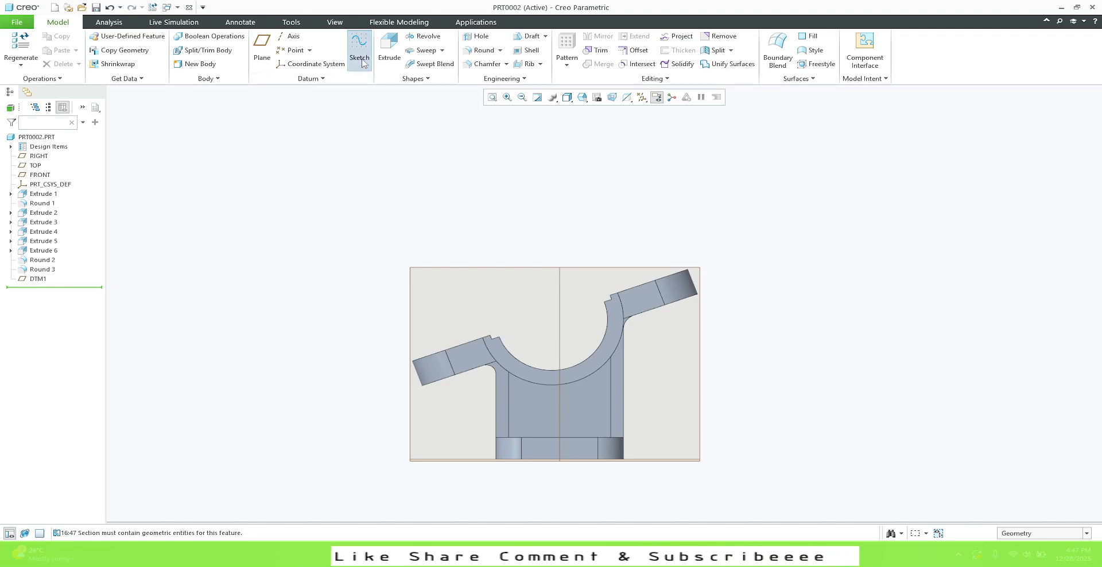
left_click(682, 265)
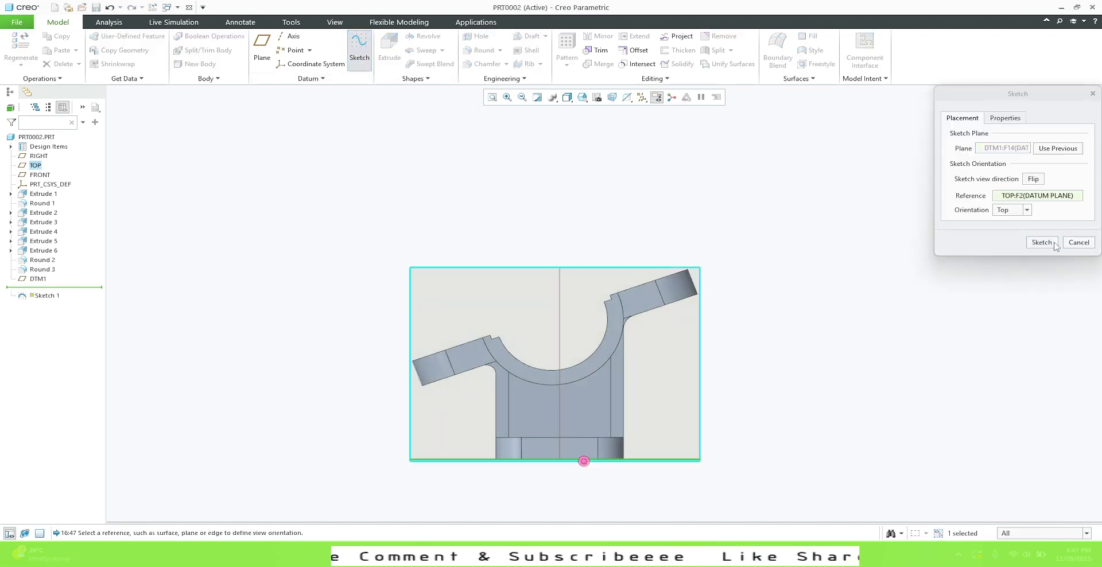
left_click(1054, 243)
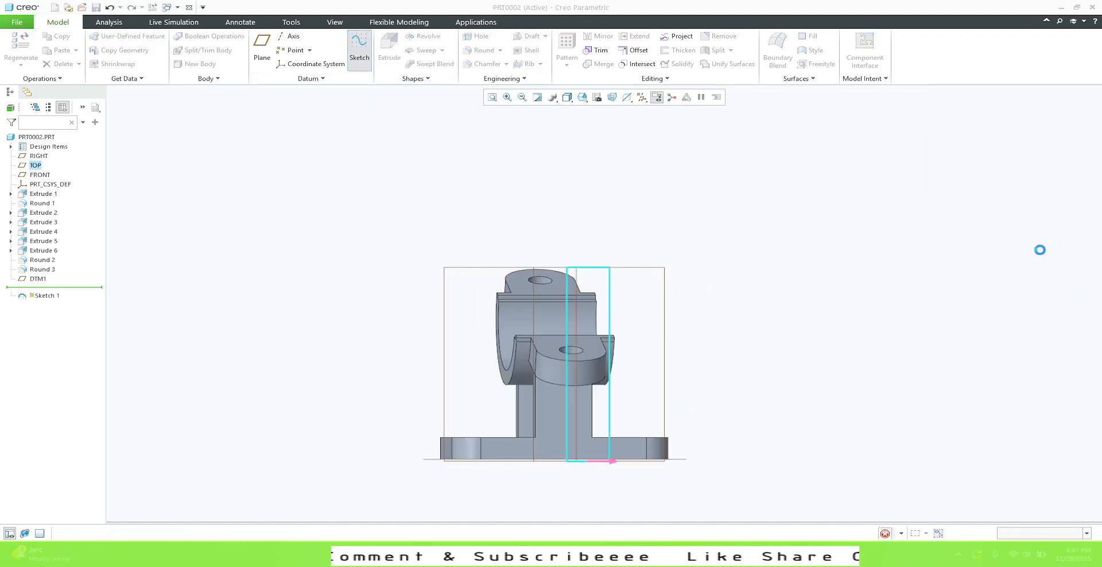
left_click(28, 37)
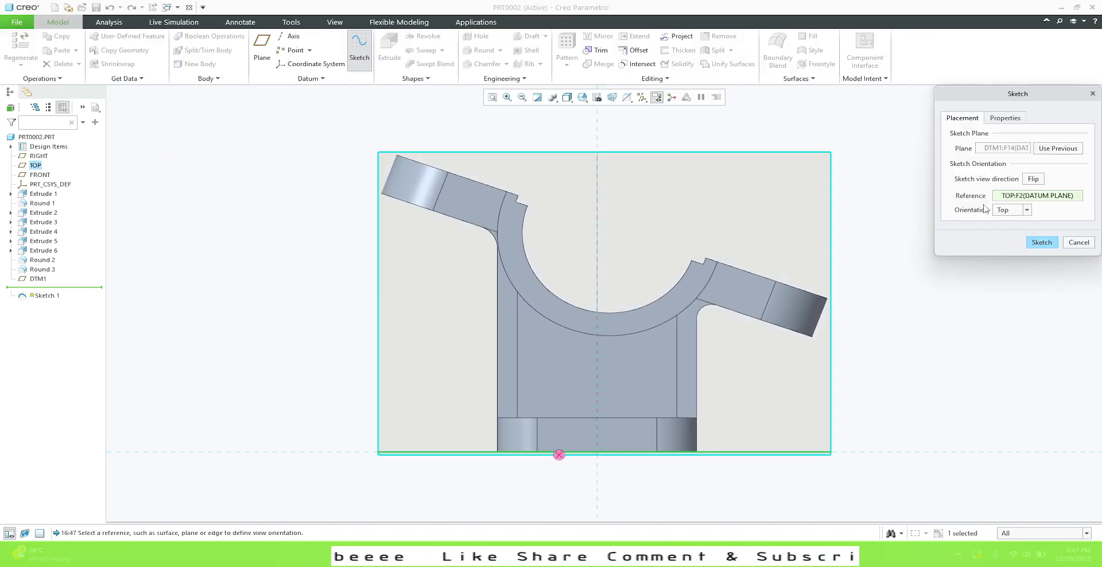
left_click(1033, 178)
left_click(1043, 241)
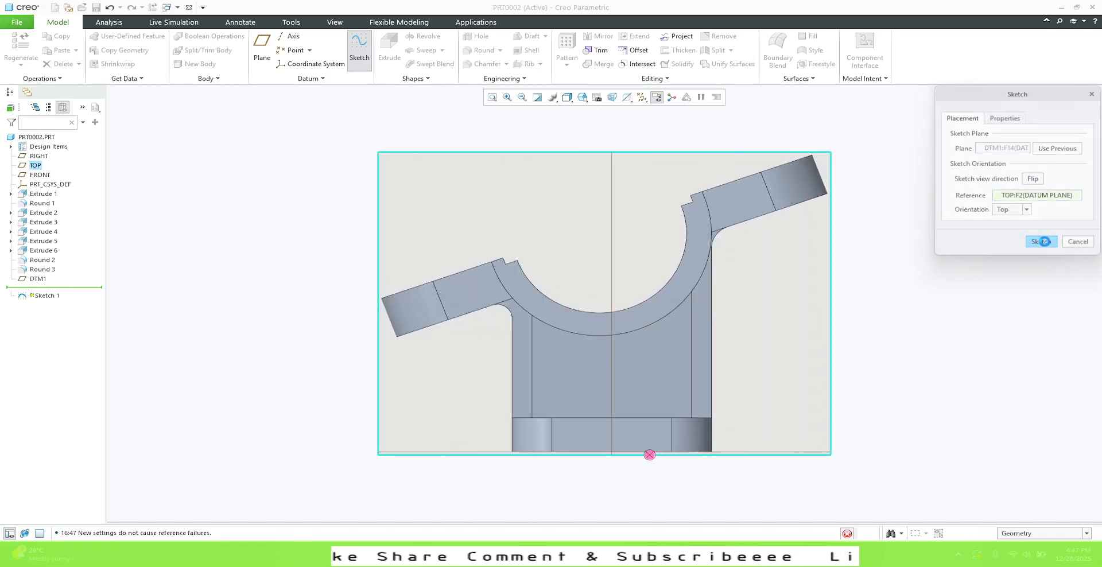
Step: Draw a solid line sloping down from inside the bore to a point about 70 mm beyond the vertical reference and 13 mm above the base
left_click(303, 36)
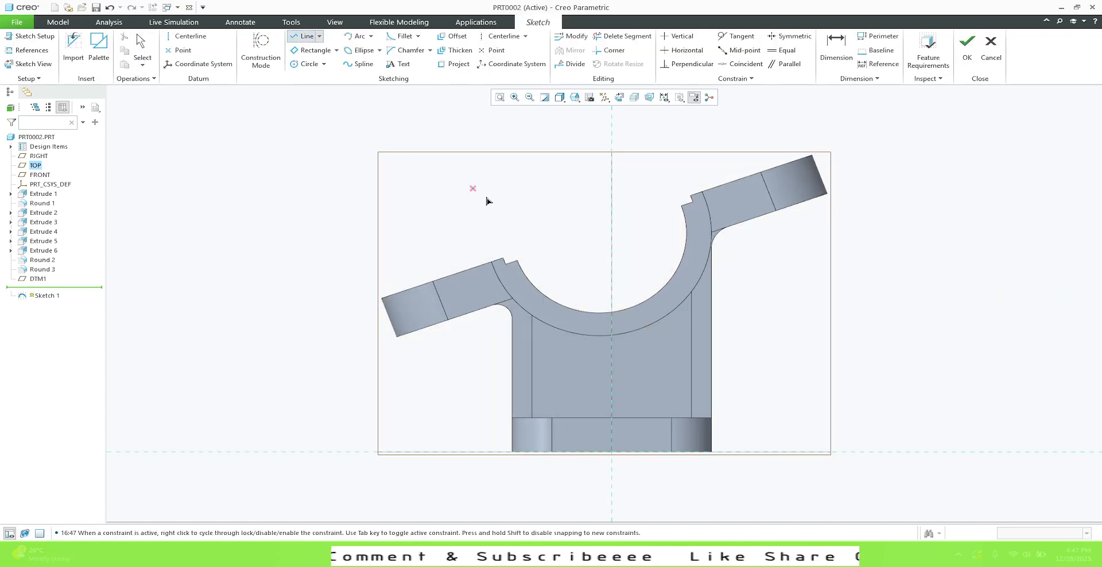
left_click(576, 209)
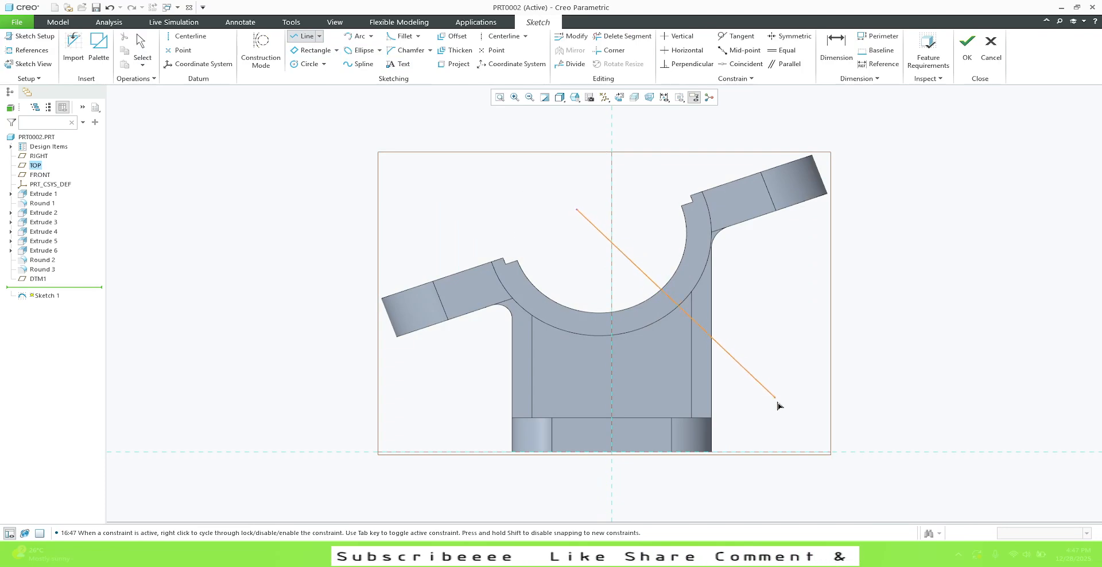
left_click(786, 423)
middle_click(919, 303)
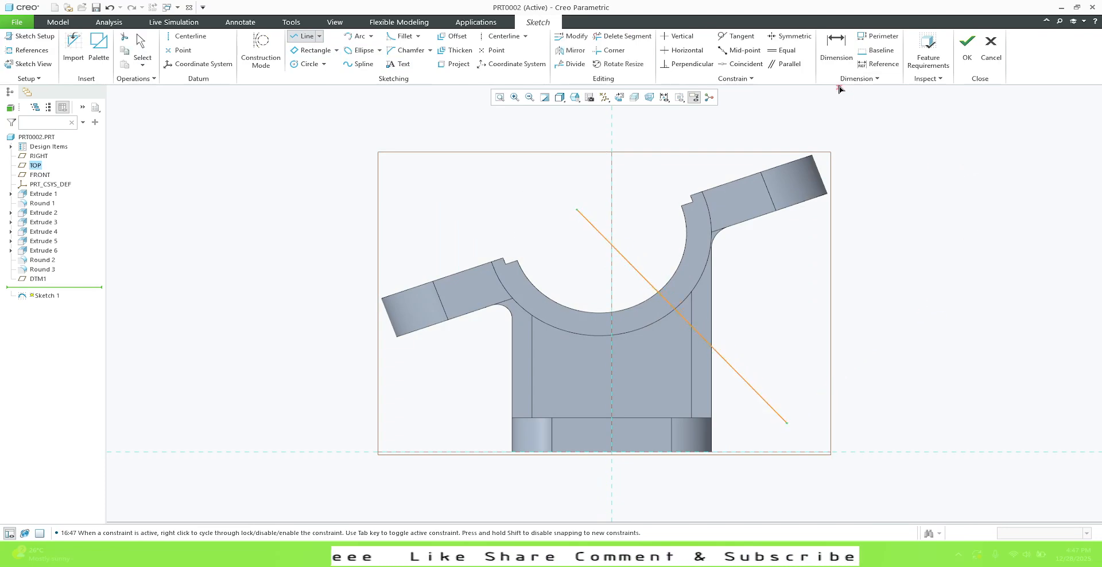
Step: Dimension the angle between the solid line and the saddle's ledge edge beside the upper lug at 72°
left_click(836, 48)
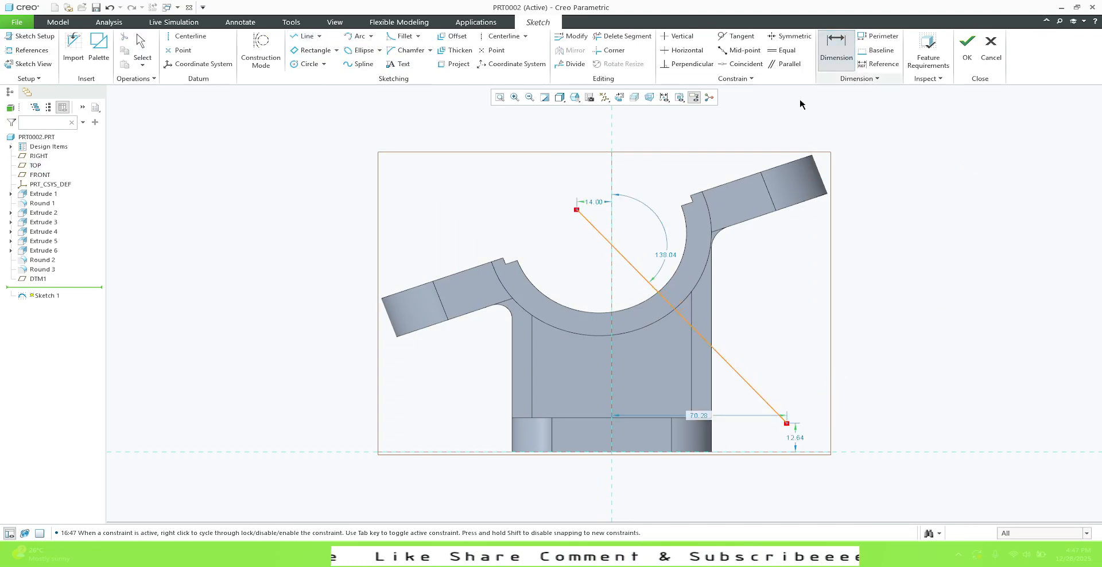
left_click(670, 308)
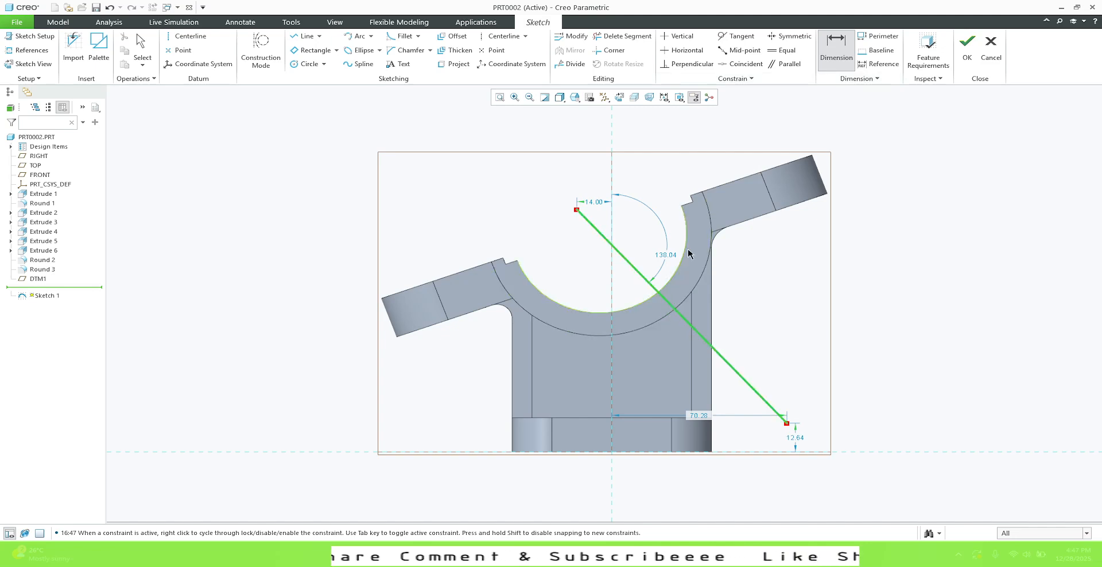
left_click(686, 210)
middle_click(791, 305)
type("7")
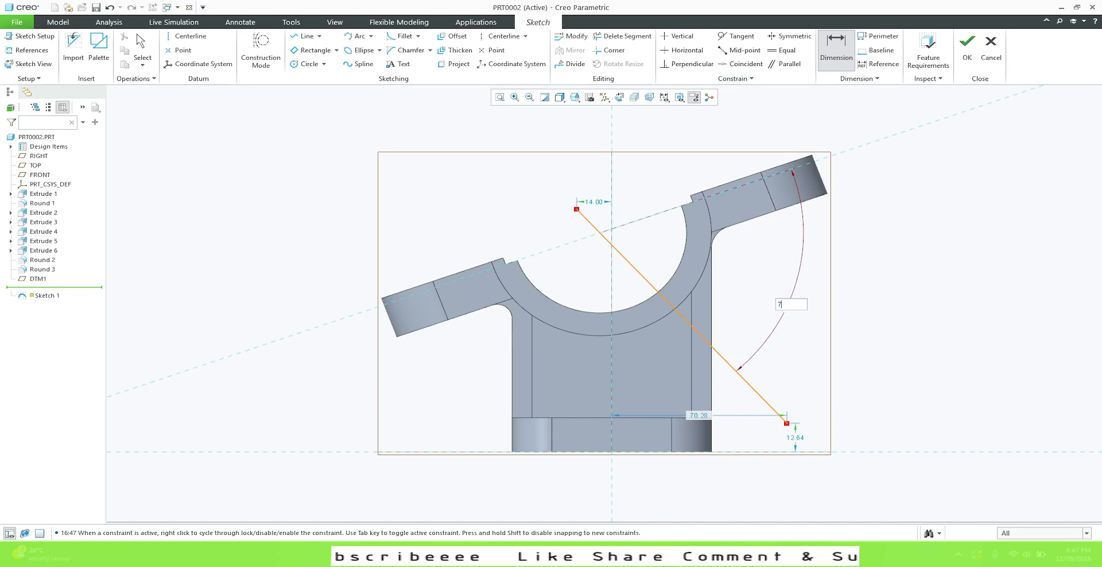
type("2")
key("Return")
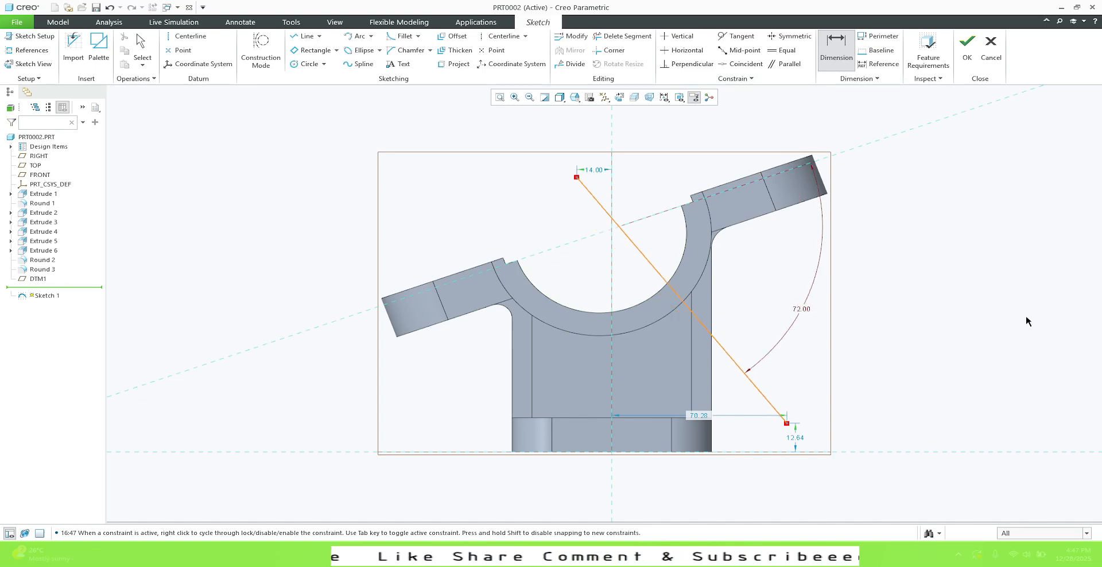
middle_click(1008, 210)
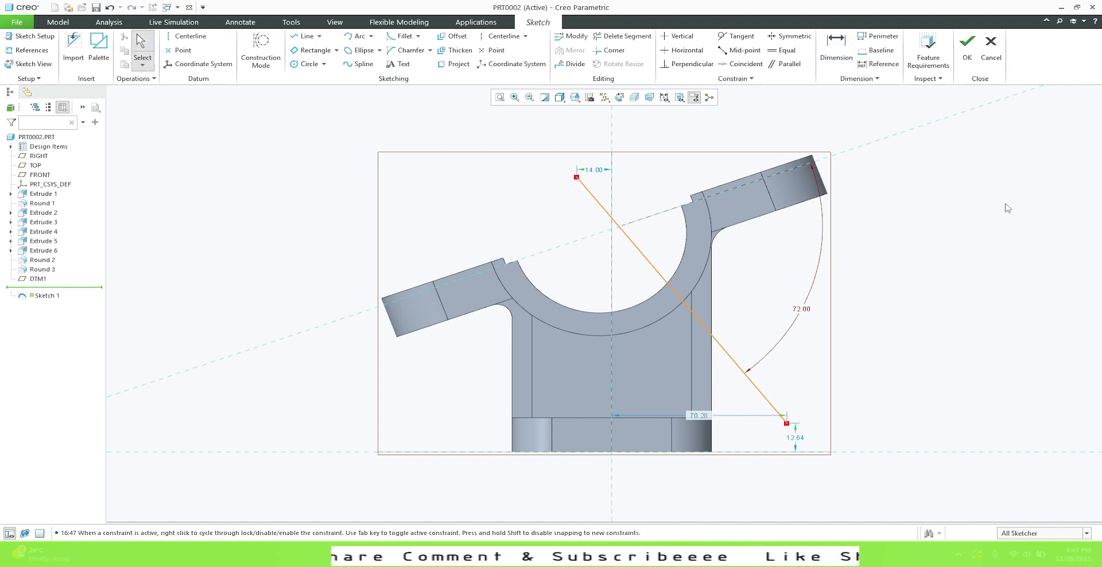
Step: Add the saddle's inner bore arc to the new sketch's references
left_click(32, 50)
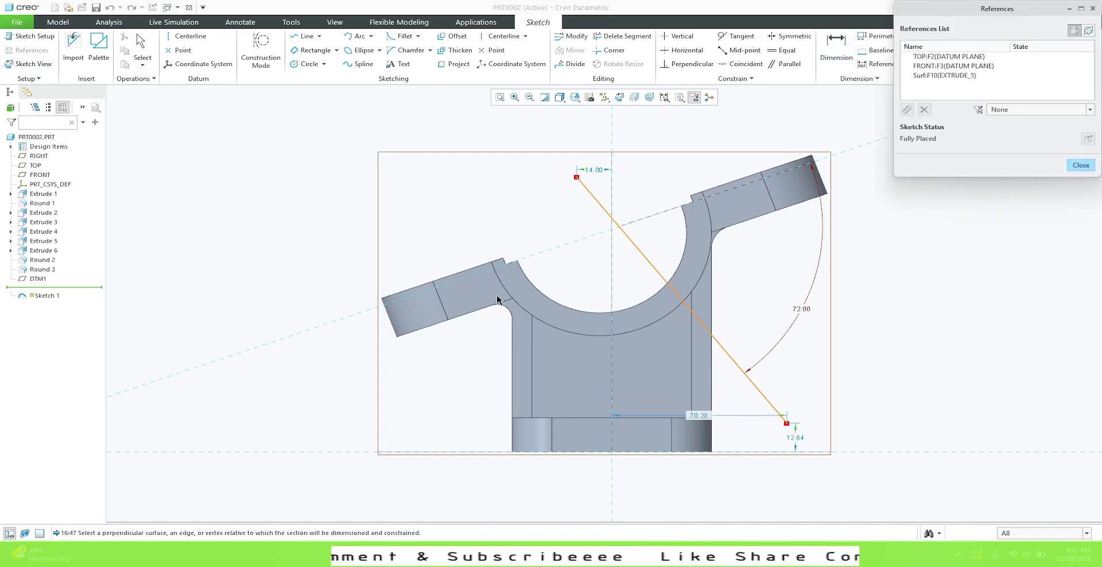
left_click(588, 315)
left_click(1081, 165)
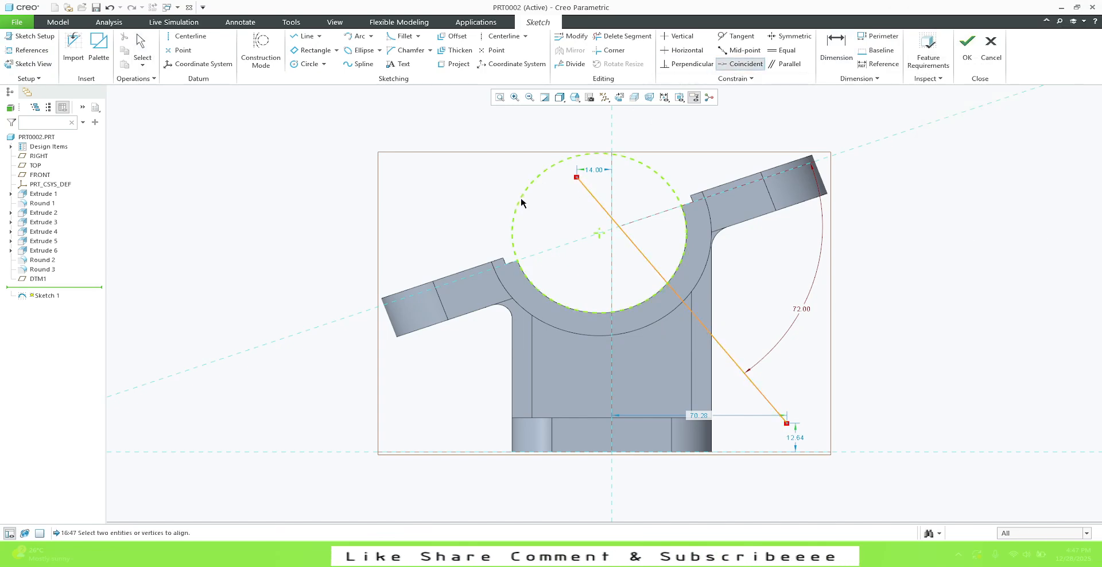
Step: Make the line's upper endpoint coincident with the bore arc's centre and finish the sketch
left_click(741, 63)
left_click(578, 178)
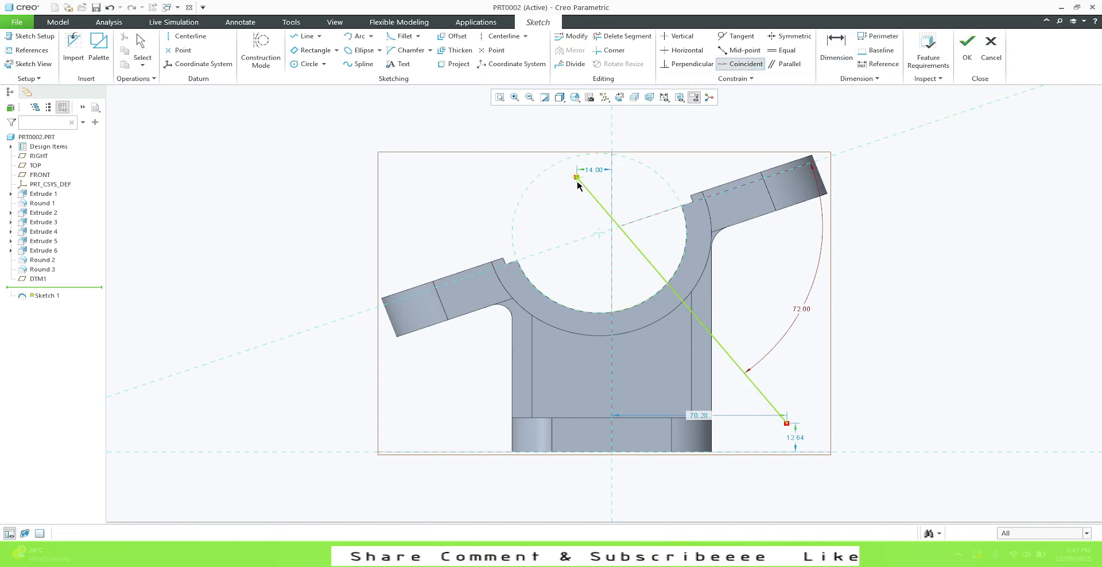
left_click(600, 234)
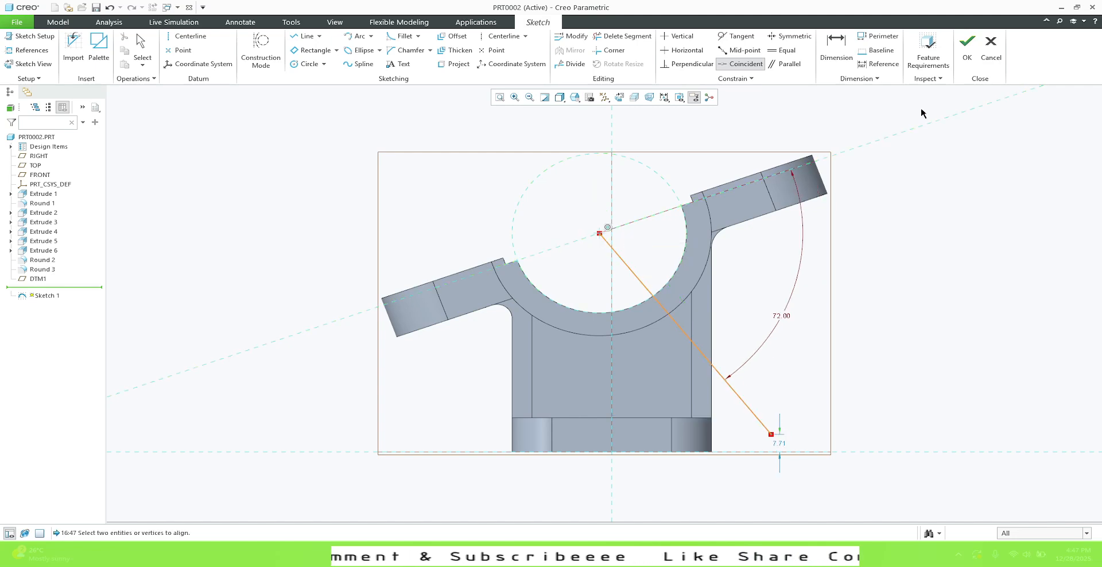
left_click(968, 44)
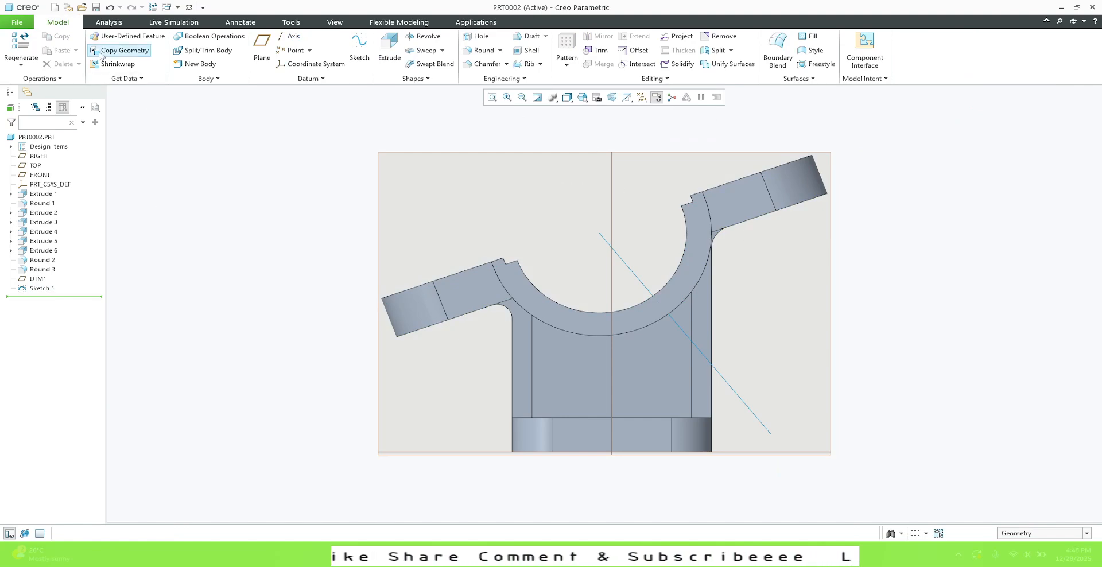
Step: Start a simple hole feature, choose coaxial placement and pick the angled sketch line as its placement reference
left_click(477, 36)
left_click(234, 122)
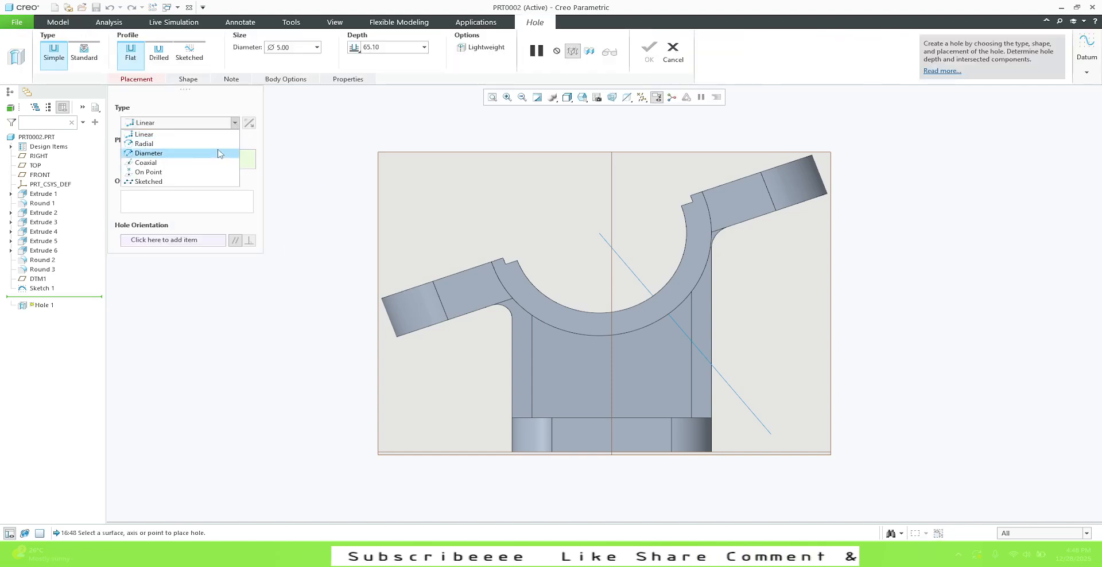
left_click(147, 162)
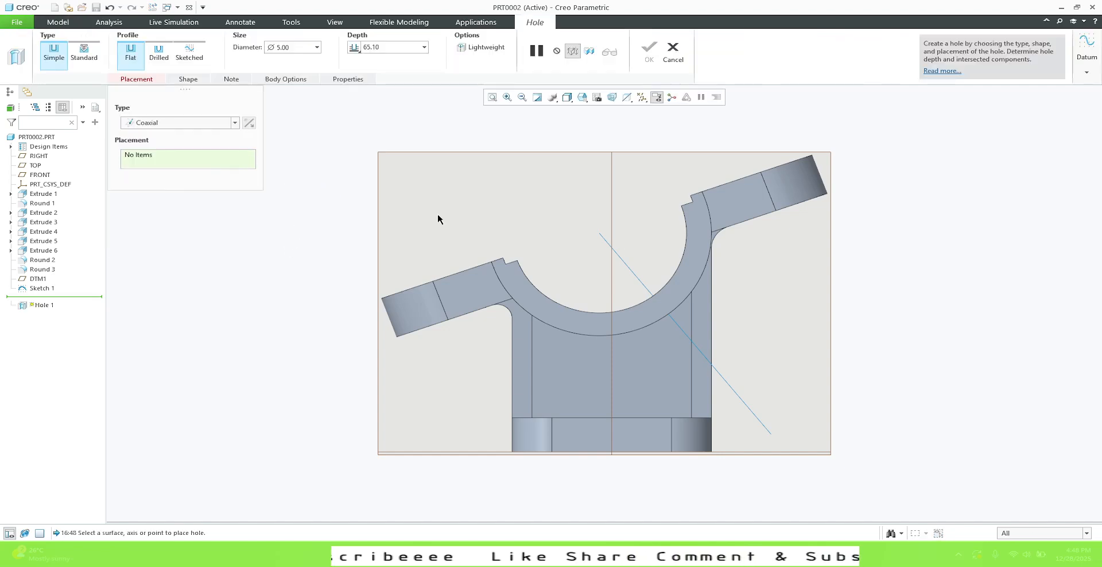
left_click(636, 277)
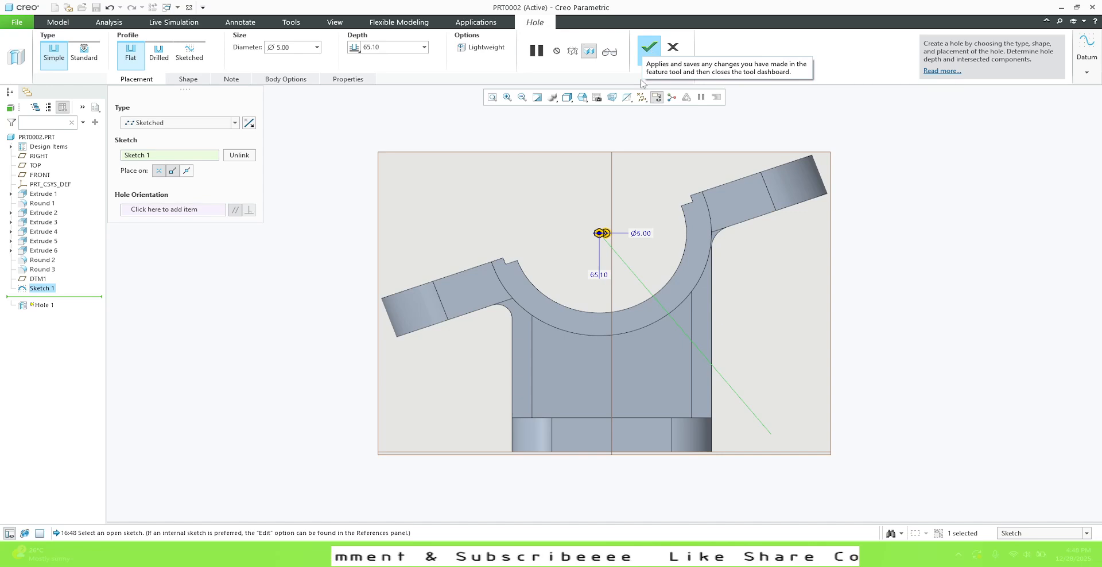
Step: Try coaxial placement again in an isometric view, picking the saddle's bore surface and the angled sketch line
left_click(582, 97)
left_click(594, 107)
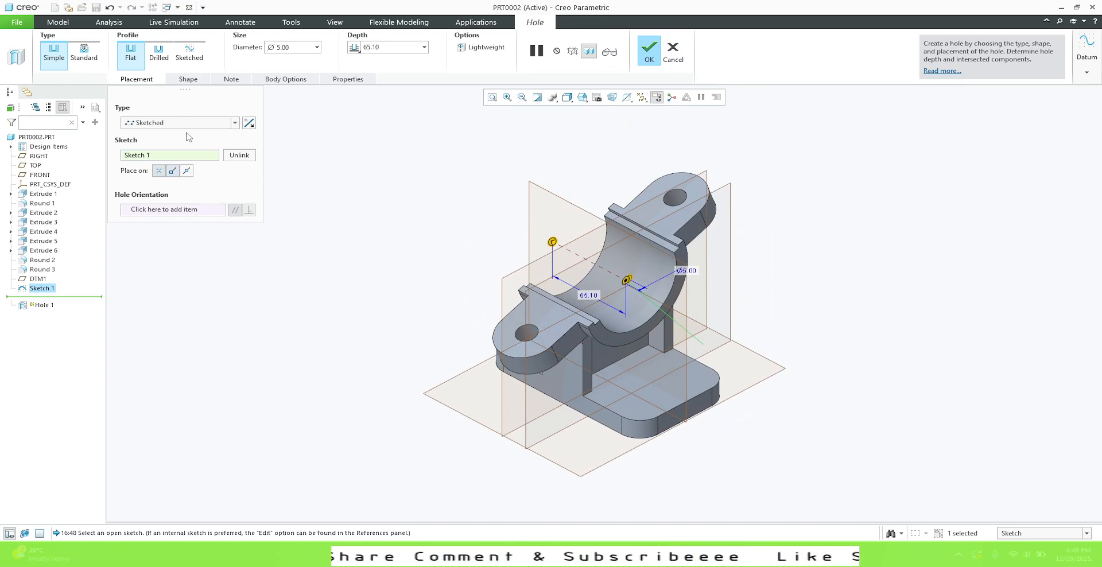
left_click(235, 123)
left_click(206, 164)
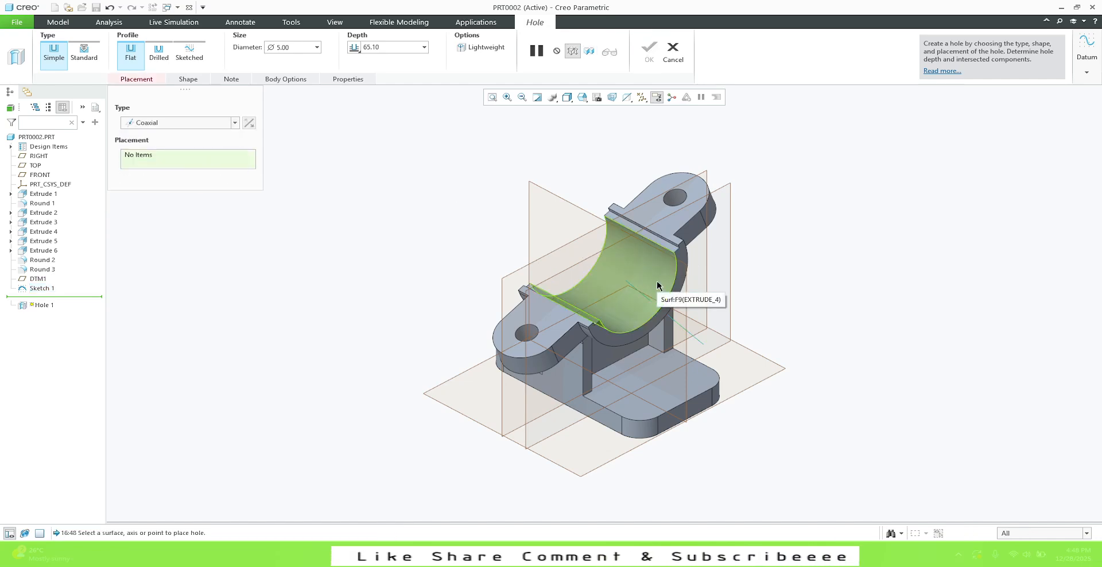
left_click(594, 290)
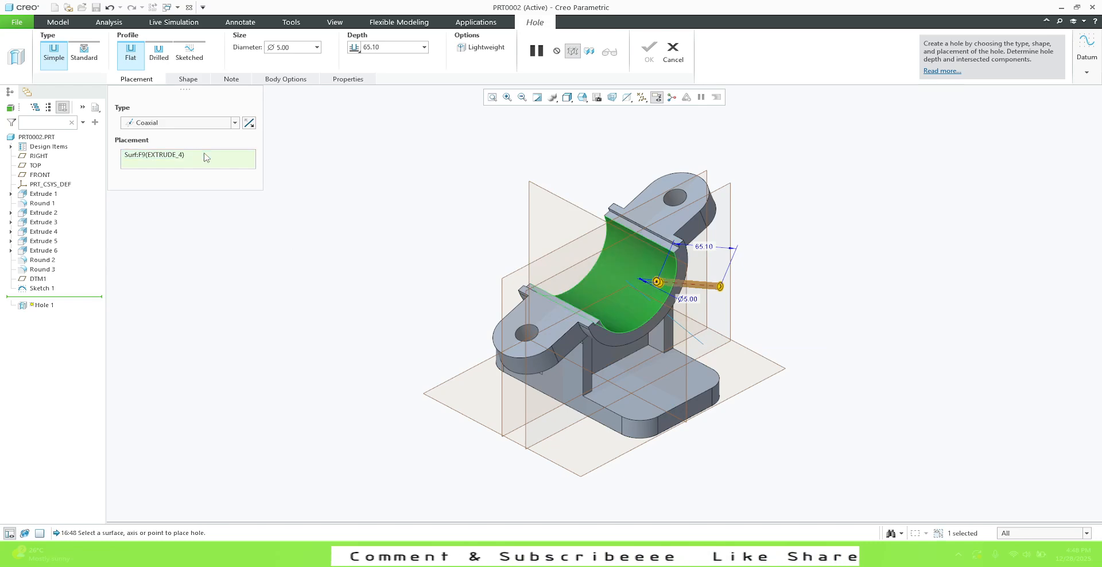
left_click(696, 343)
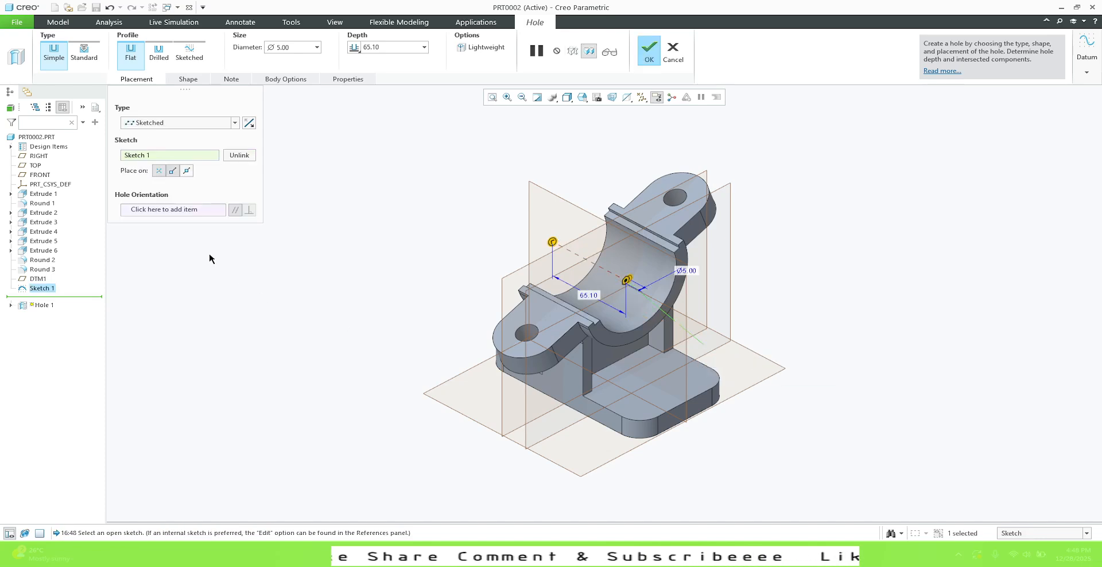
Step: Orient the sketch-placed hole parallel to the angled sketch line and complete it with diameter 5.00 and depth 65.10
left_click(203, 210)
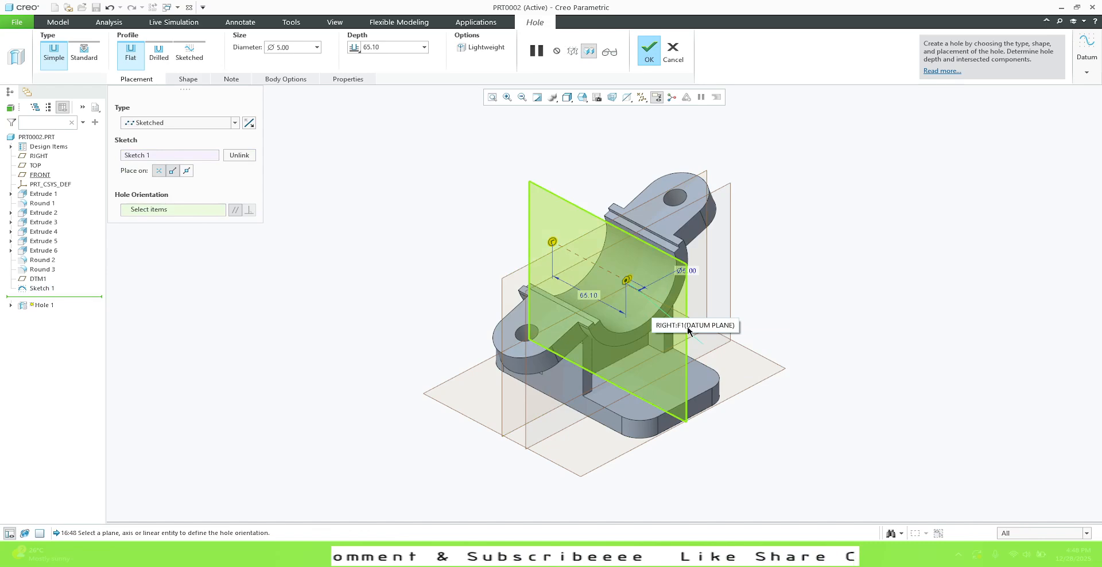
left_click(699, 343)
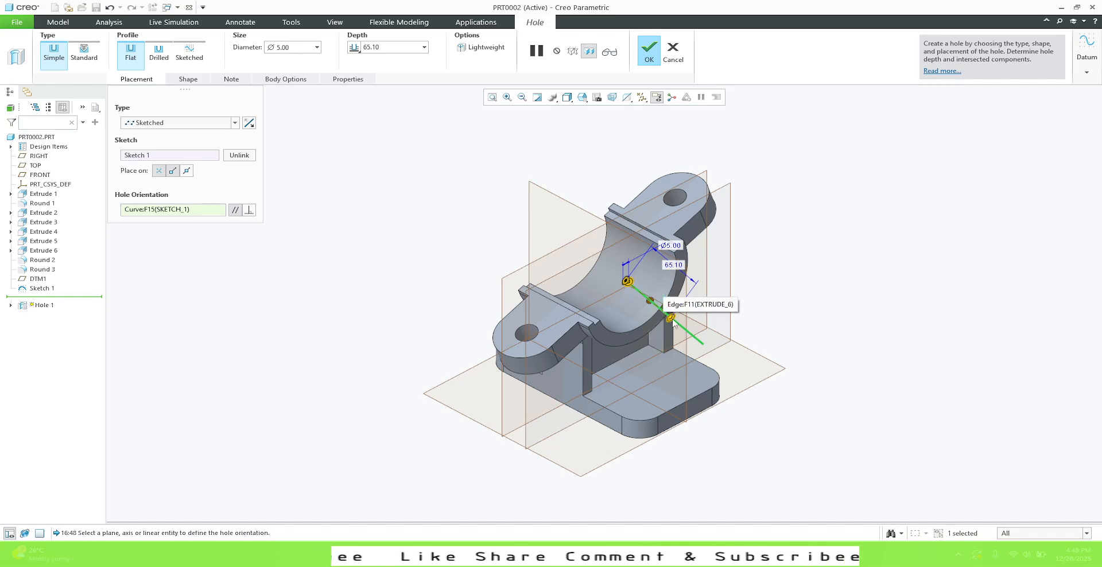
mouse_move(731, 364)
middle_mouse_down()
mouse_move(763, 400)
mouse_move(719, 339)
mouse_move(718, 350)
middle_mouse_up()
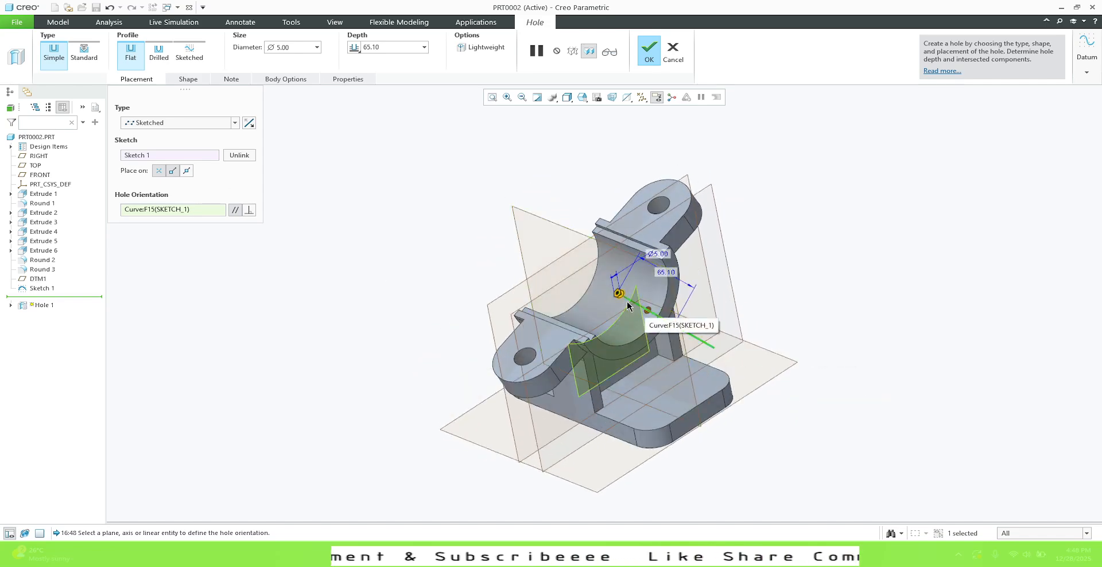
left_click(649, 50)
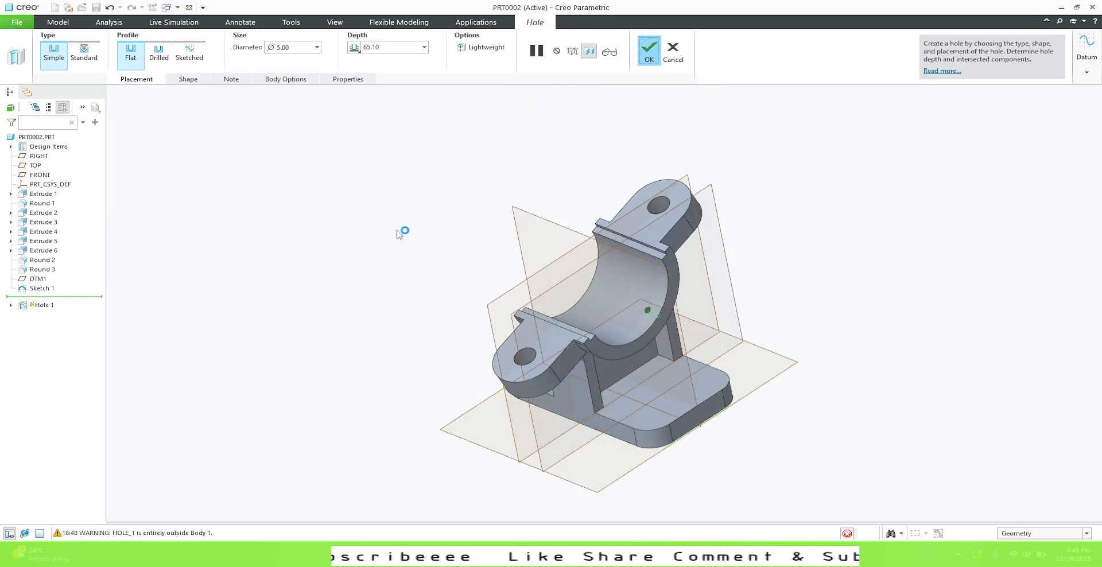
Step: Return the model to its standard orientation and turn on the display of all datum types
middle_click_drag(381, 257, 356, 265)
left_click(582, 97)
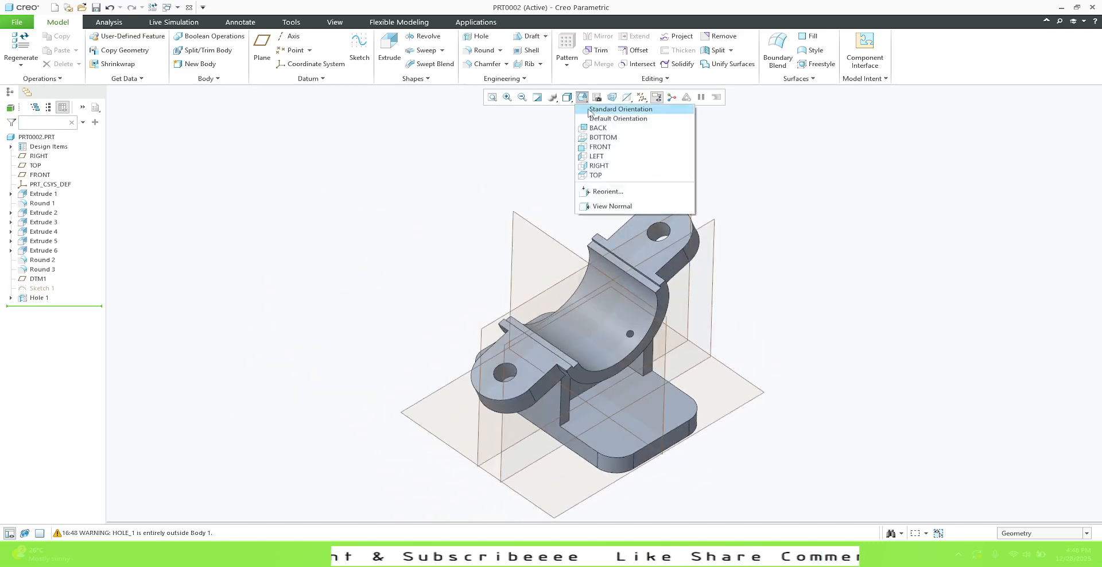
left_click(631, 111)
left_click(641, 97)
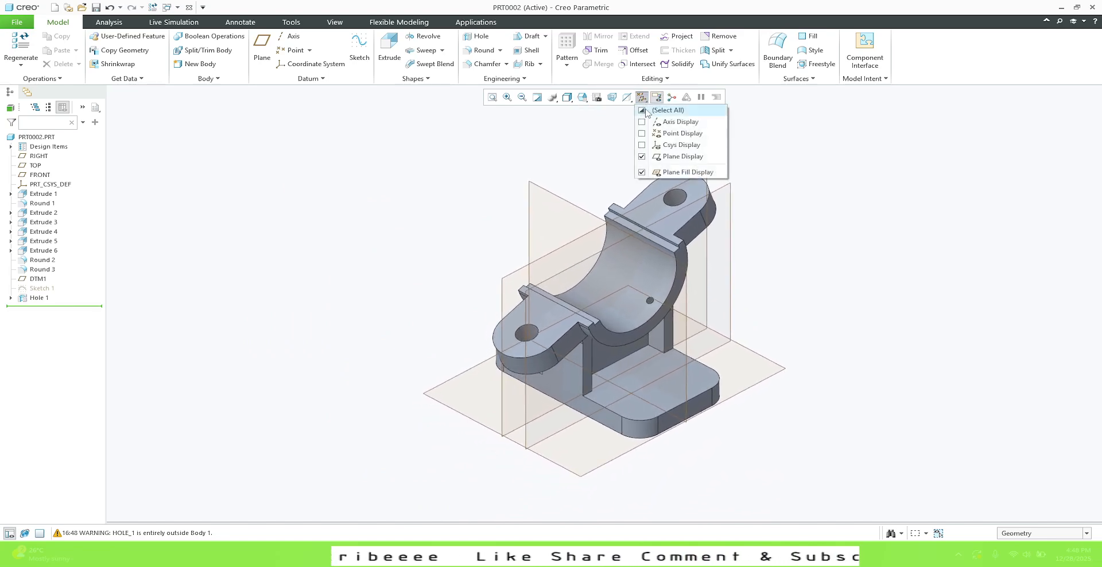
left_click(642, 145)
left_click(642, 109)
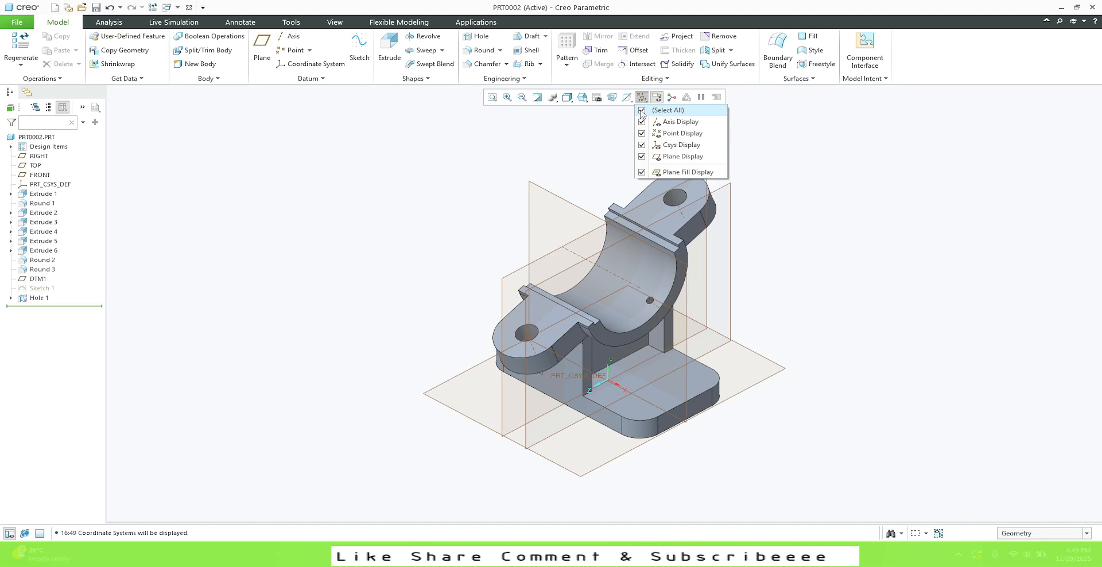